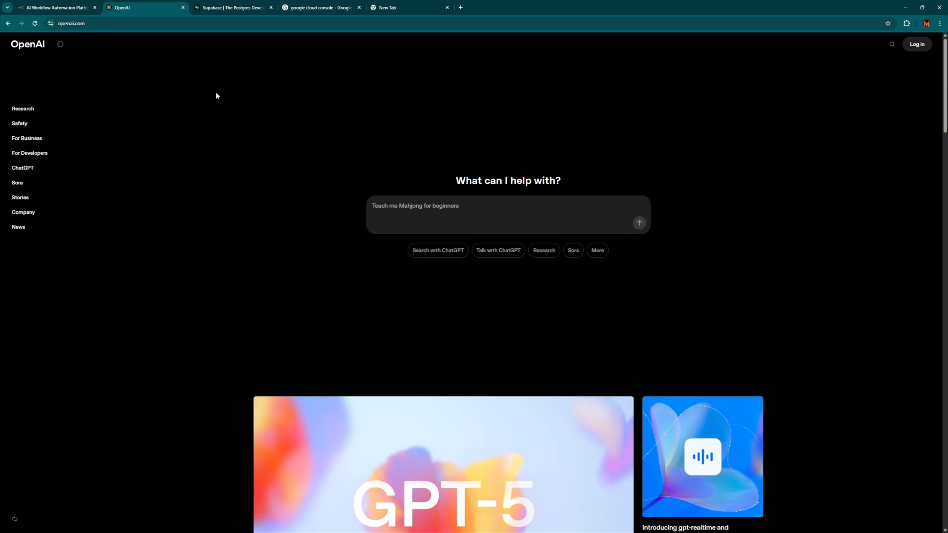
Glance over the Supabase and Google Cloud search tabs, then return to the n8n homepage tab.
click(224, 8)
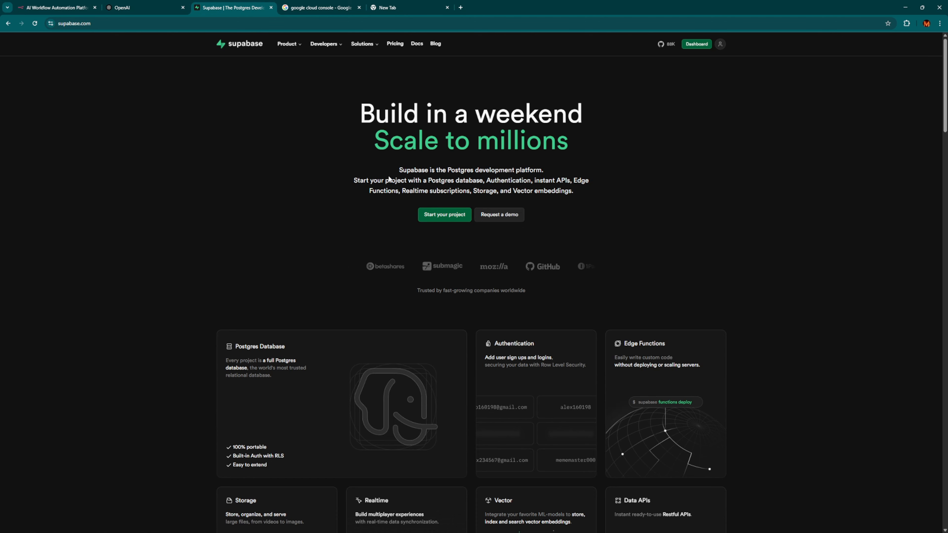
click(317, 8)
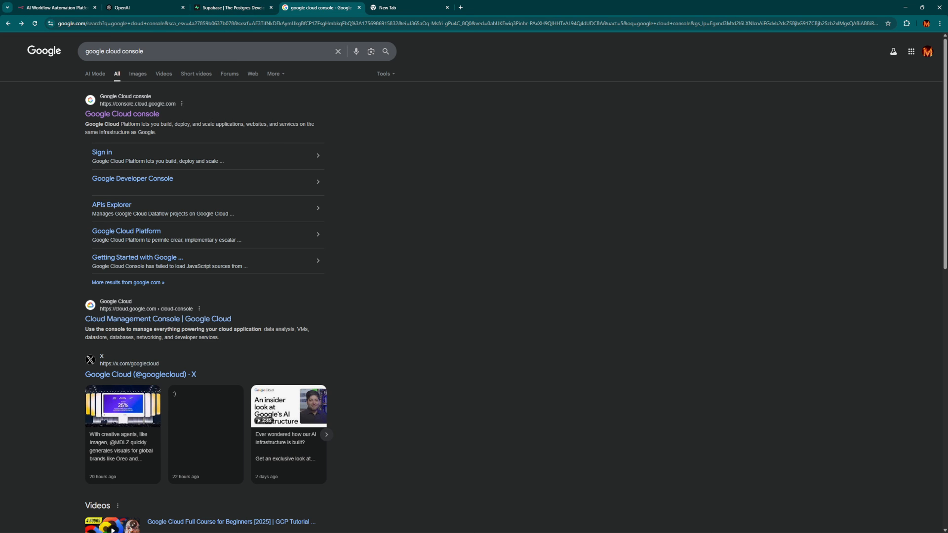
key(ctrl+1)
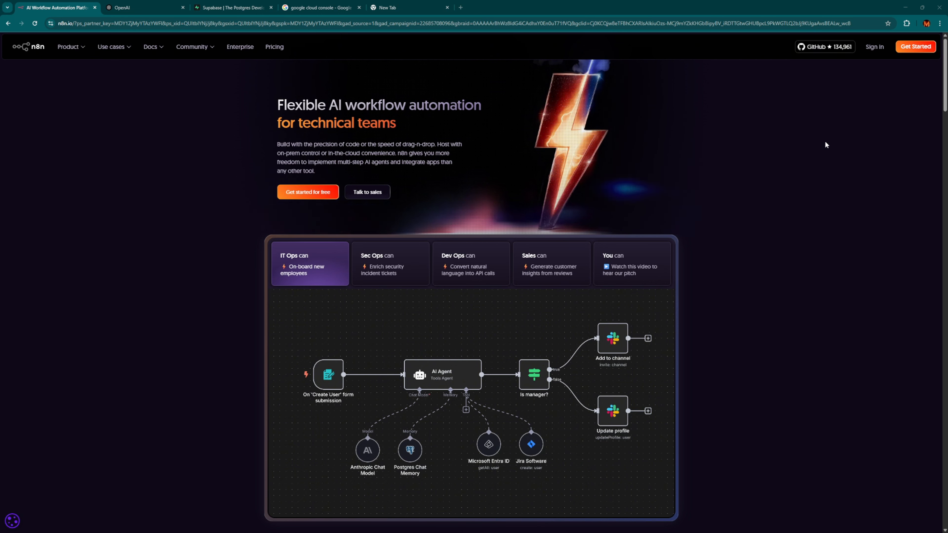
Fill in the n8n cloud sign-up form with company e-mail, confirmation, password and account name.
click(900, 51)
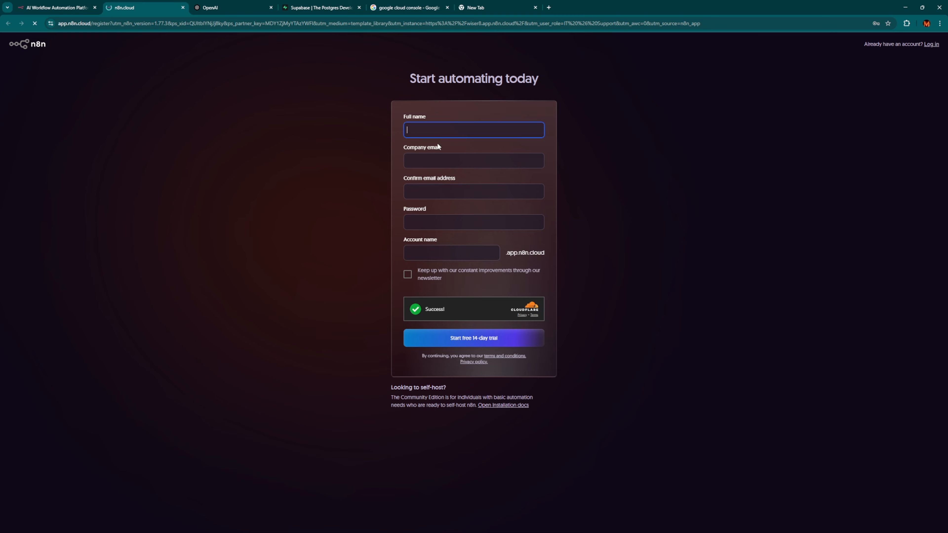
click(433, 158)
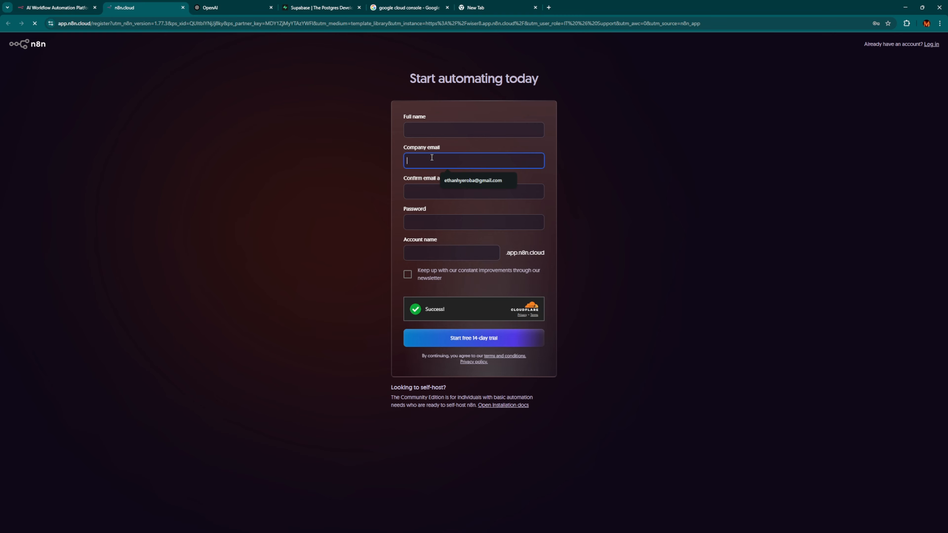
click(416, 190)
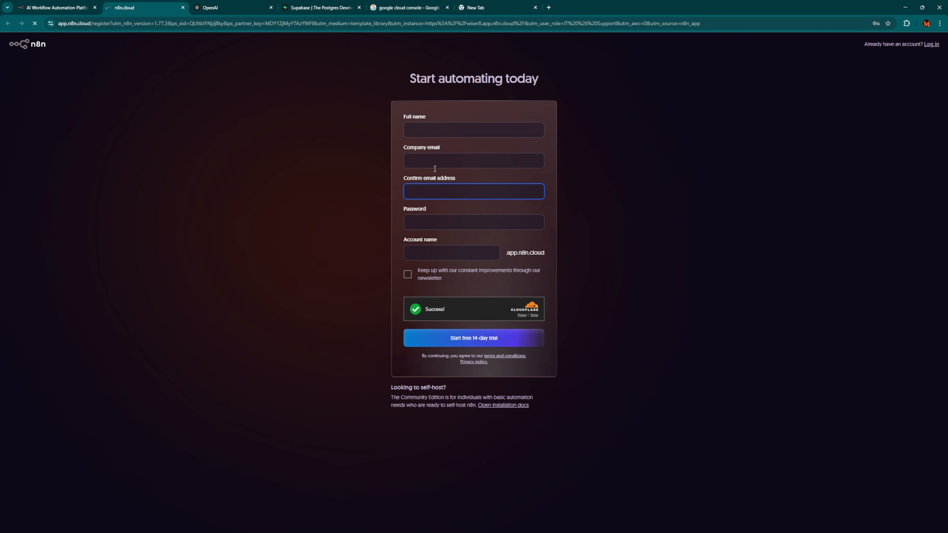
click(441, 219)
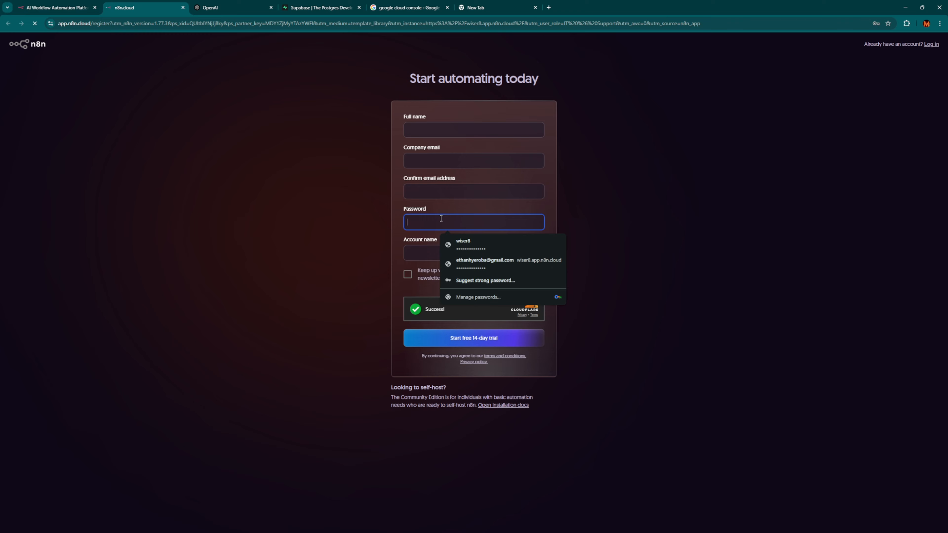
click(394, 231)
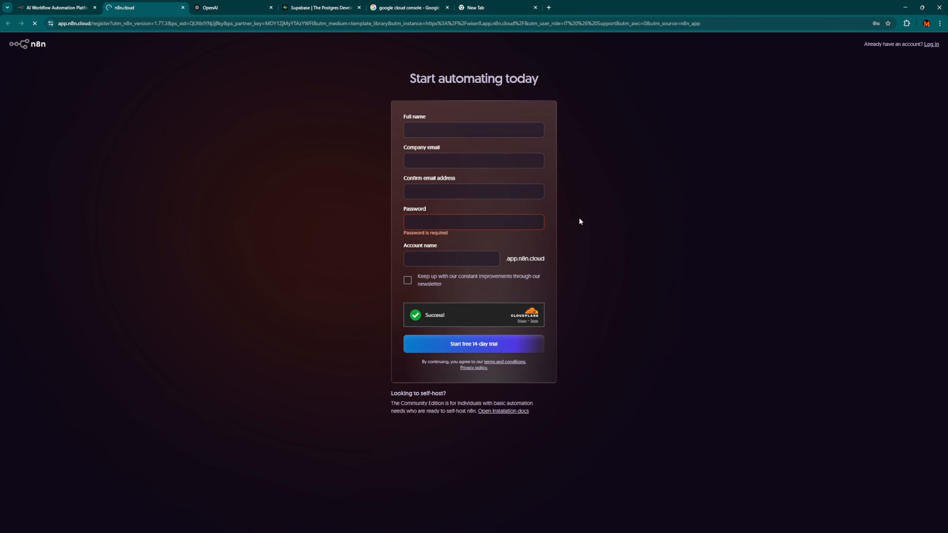
click(423, 257)
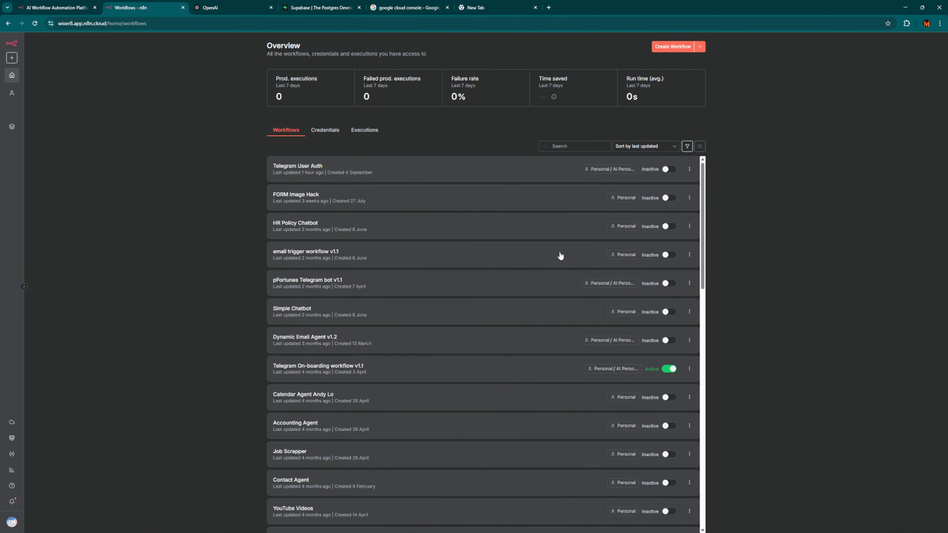
Create a new empty workflow from the Overview page's Create Workflow button.
scroll(567, 372, down, 2)
scroll(567, 372, up, 2)
click(673, 47)
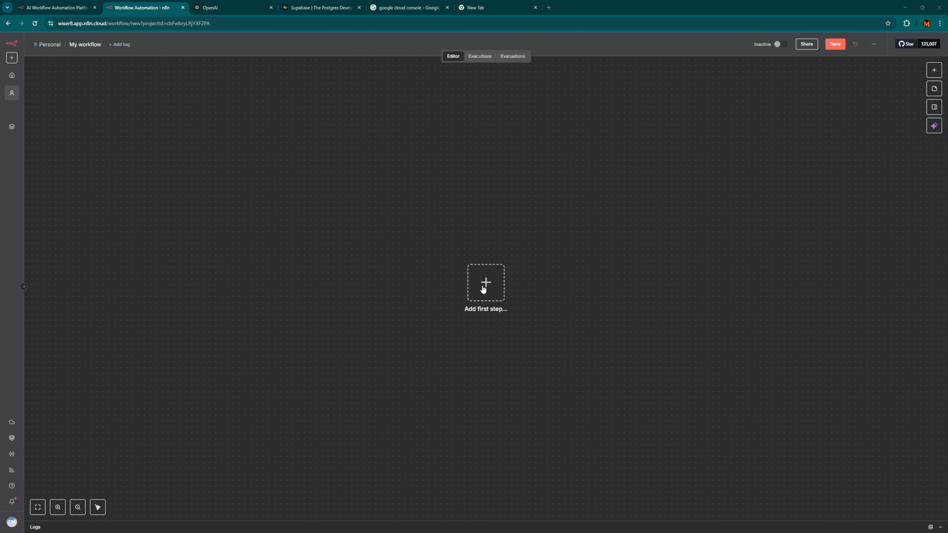
Add an On chat message trigger as the first step and open the workflow's test chat.
click(485, 288)
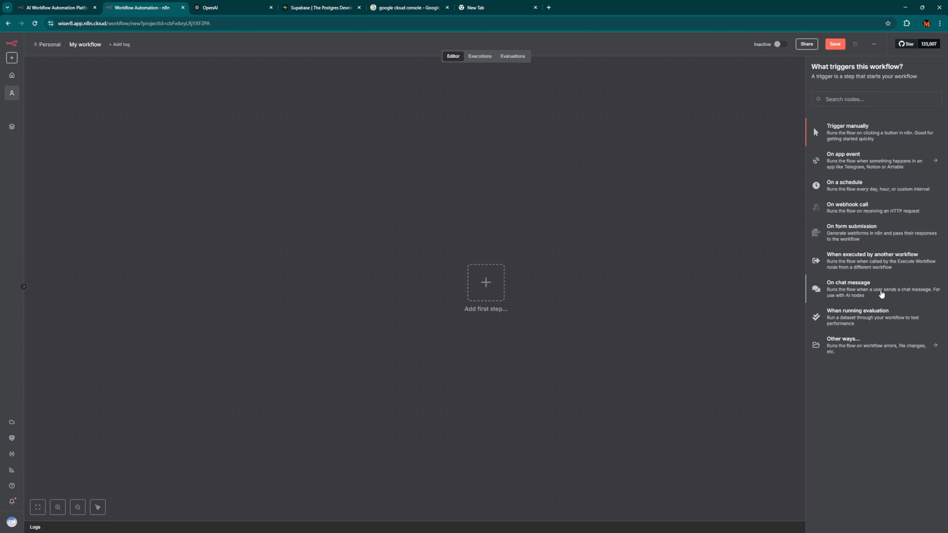
click(880, 294)
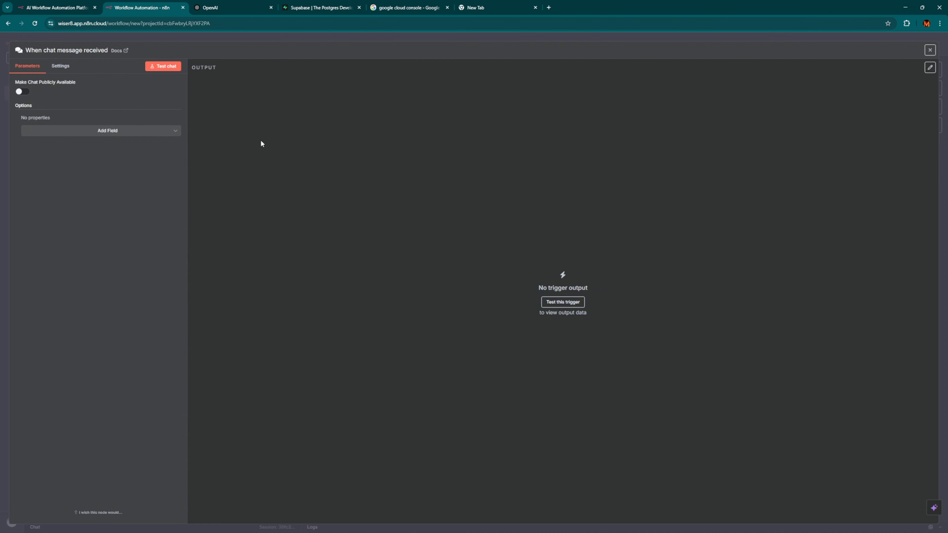
click(419, 39)
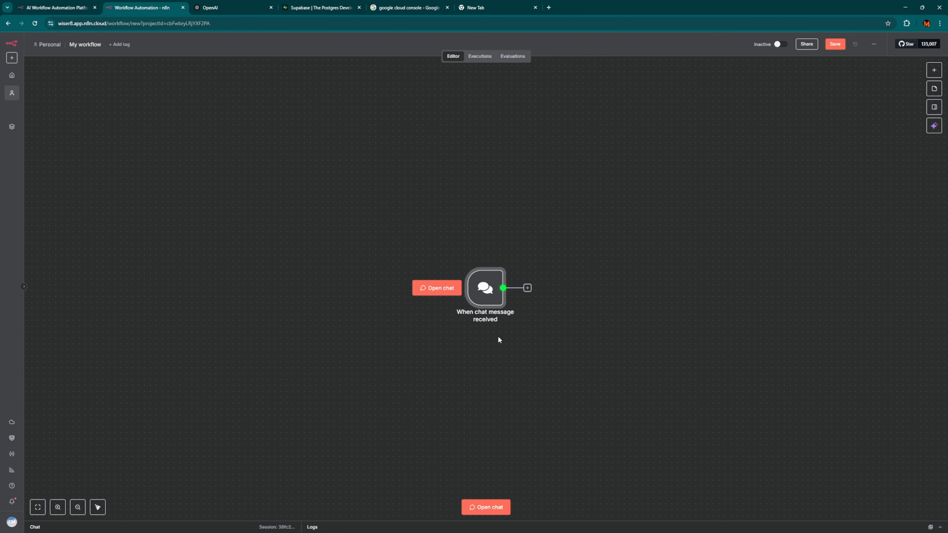
click(442, 293)
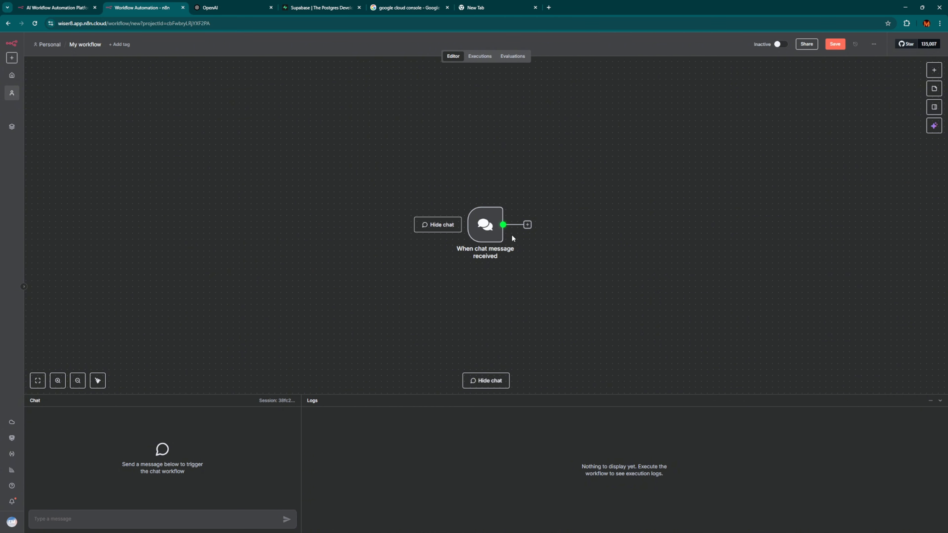
Add an AI Agent node after the chat trigger, then close its settings and deselect it.
click(527, 225)
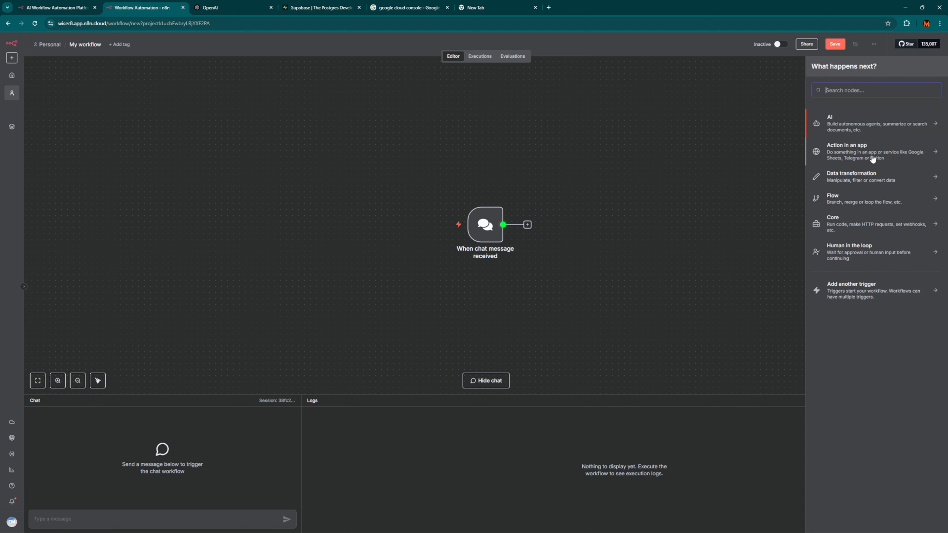
click(833, 126)
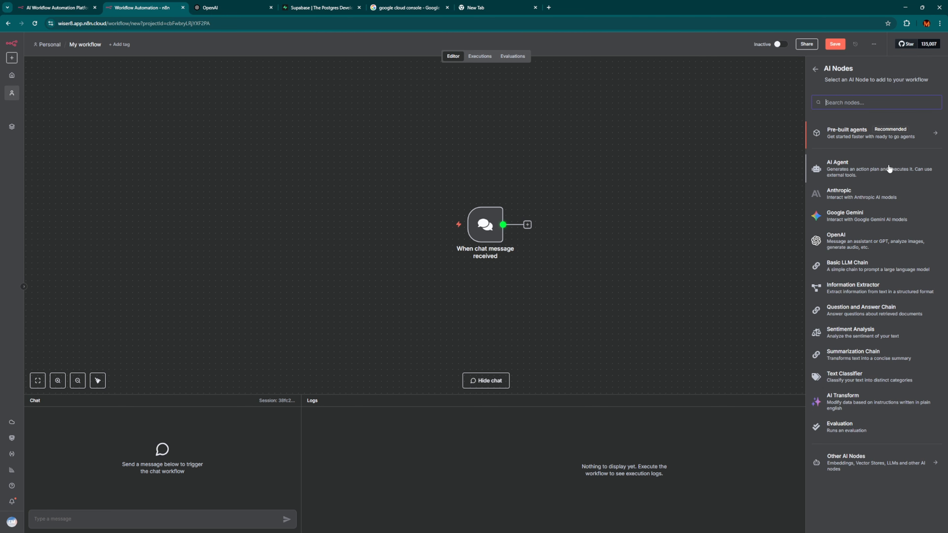
click(886, 172)
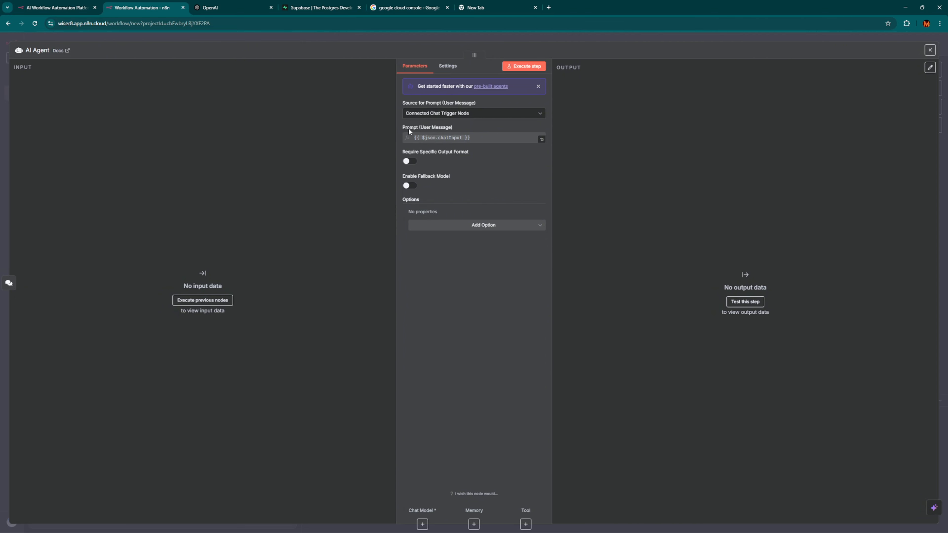
click(436, 128)
click(351, 37)
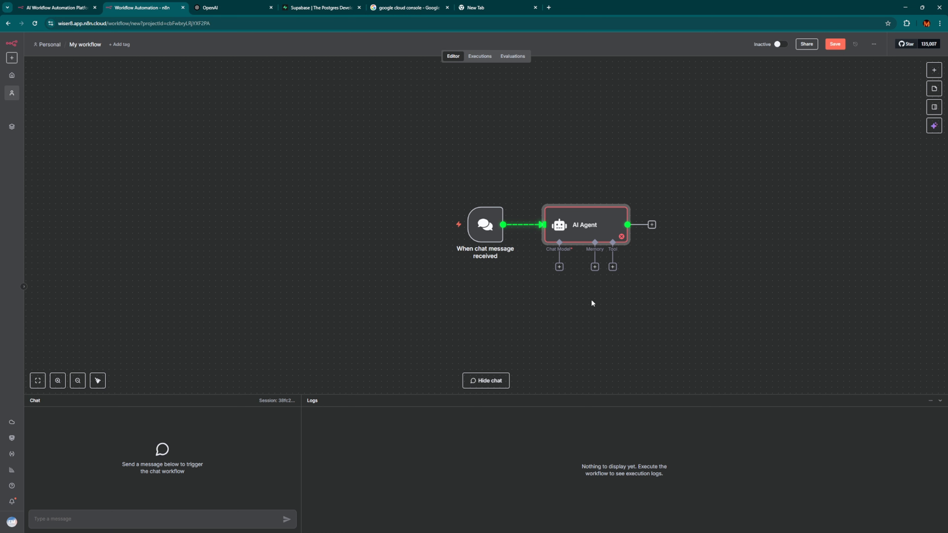
click(598, 332)
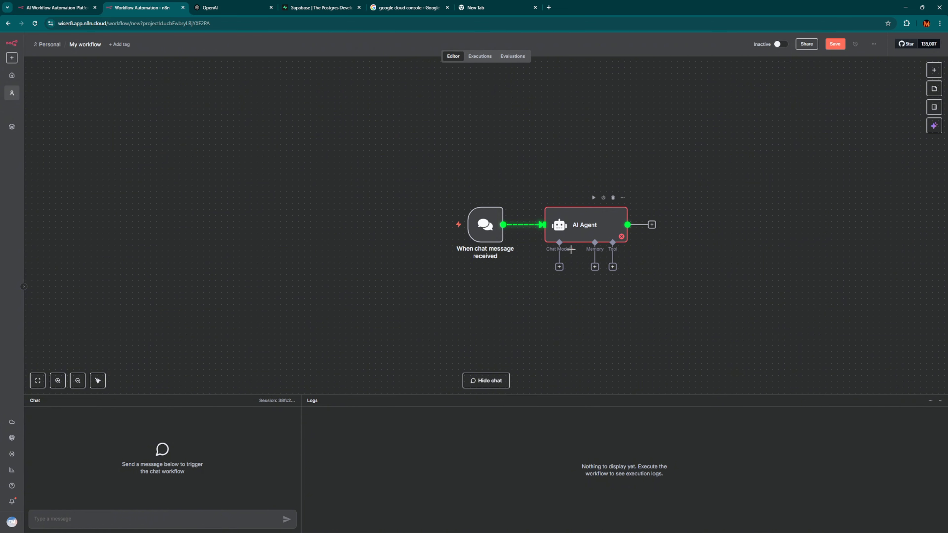
Zoom in twice so the AI Agent's Chat Model, Memory and Tool connectors are visible.
click(59, 385)
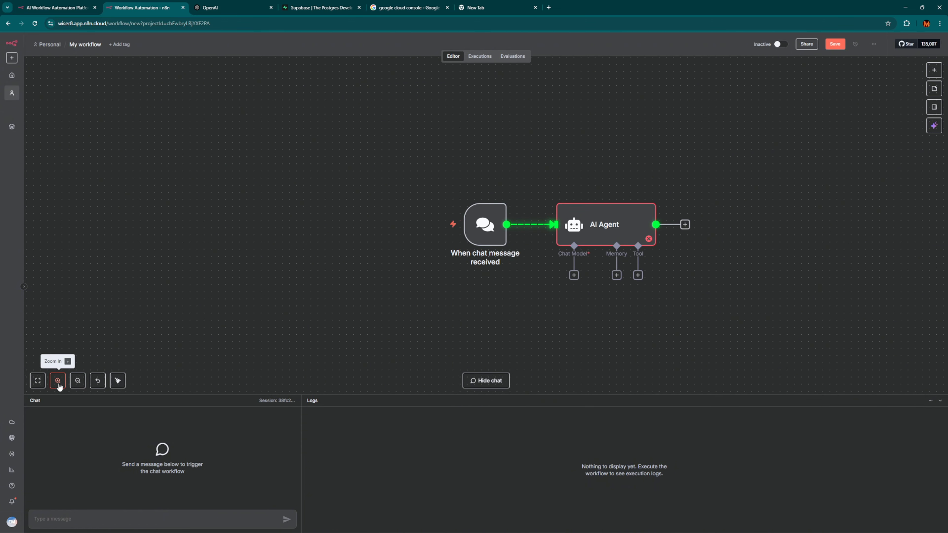
click(58, 382)
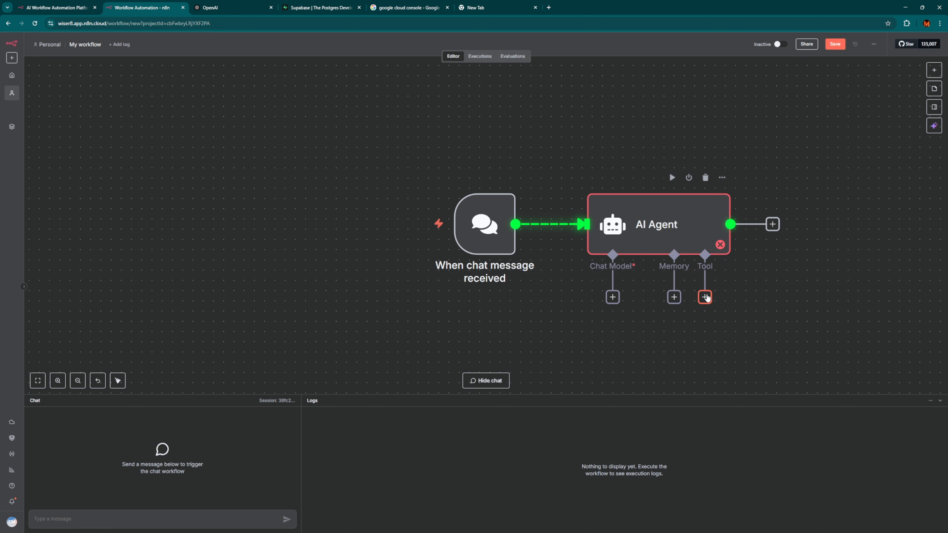
Connect an OpenAI Chat Model node (gpt-4.1-mini) to the AI Agent's Chat Model input.
click(612, 298)
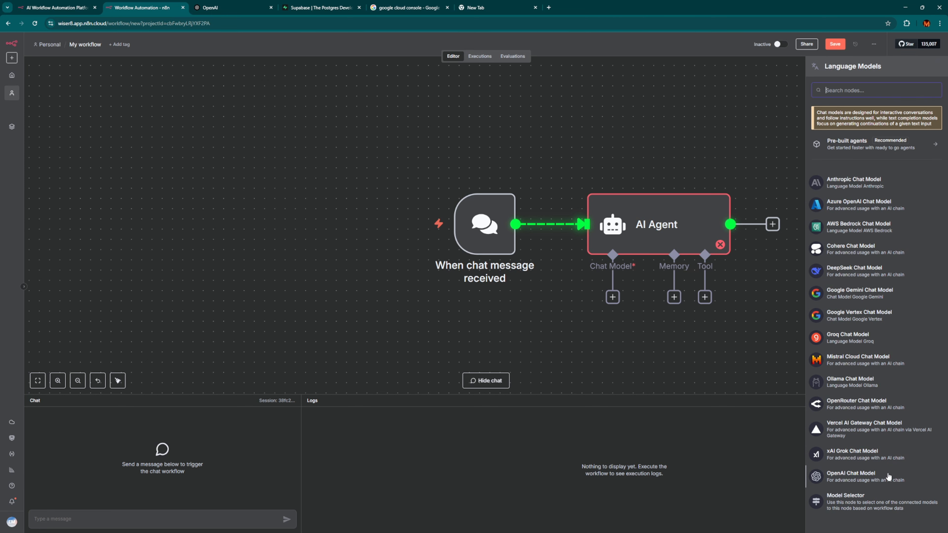
click(887, 479)
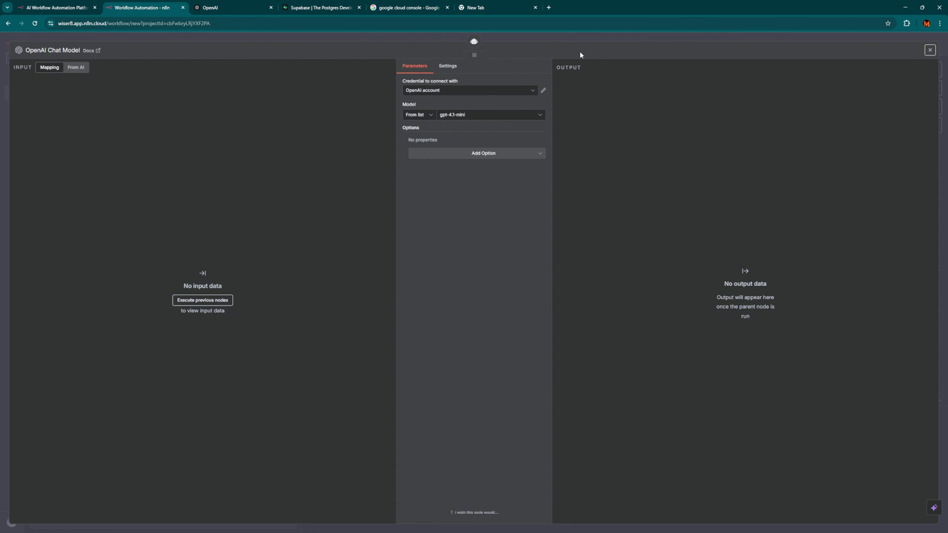
click(582, 37)
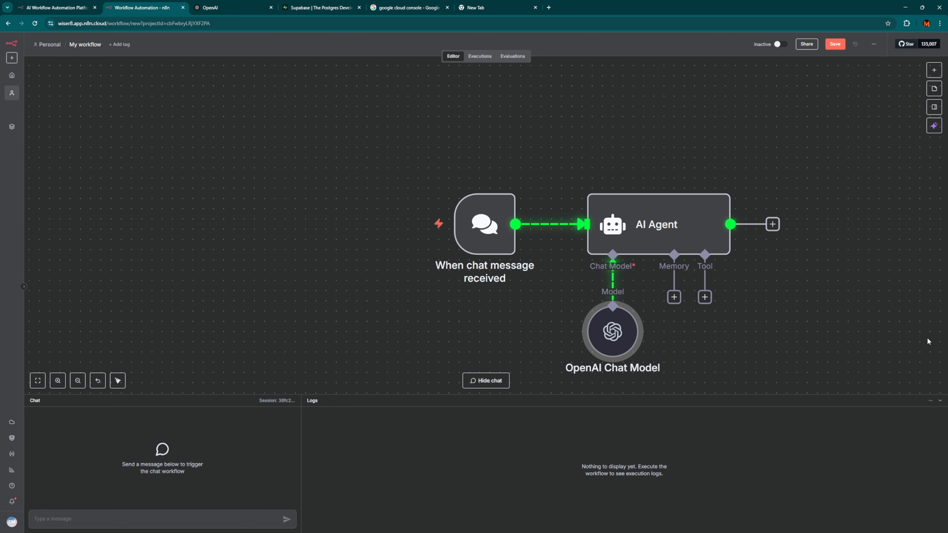
Switch to the OpenAI tab and open the API Platform log-in page from the Log in menu.
key(ctrl+Tab)
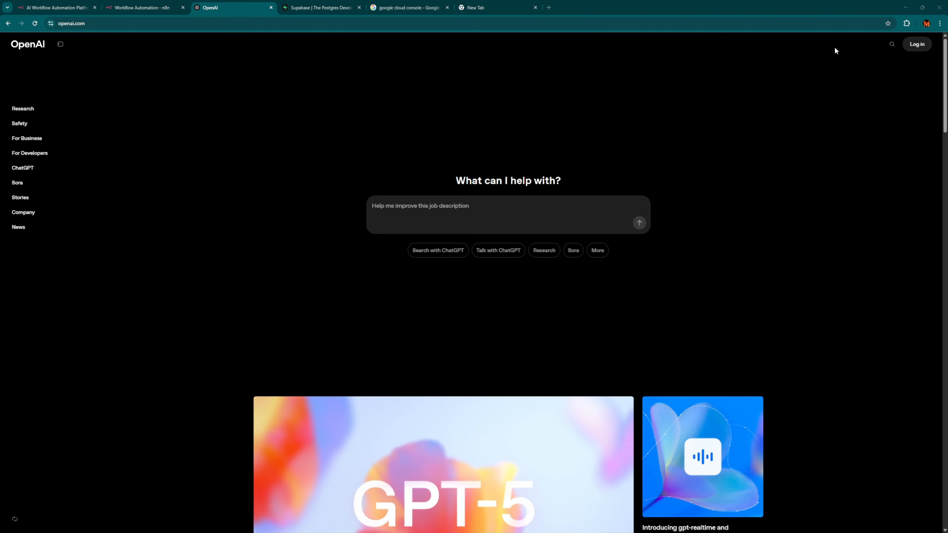
click(915, 44)
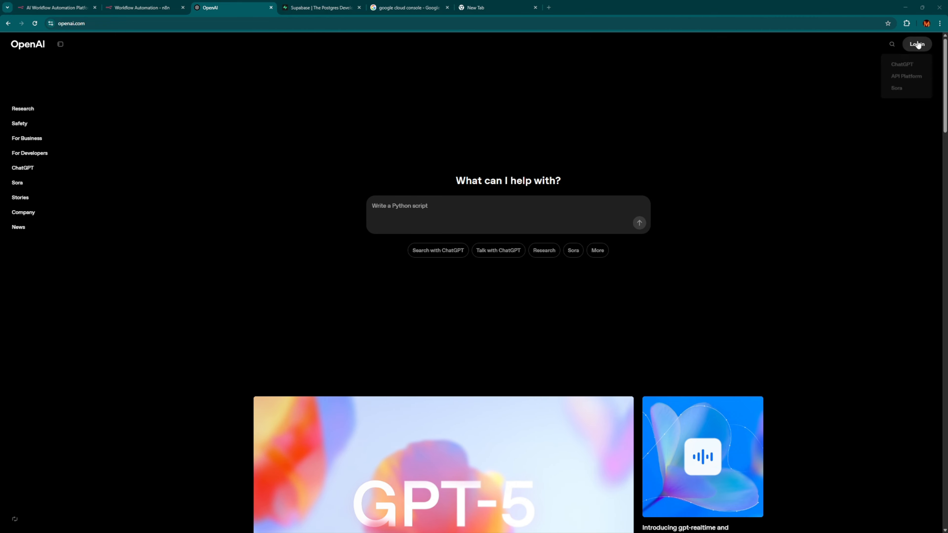
click(916, 44)
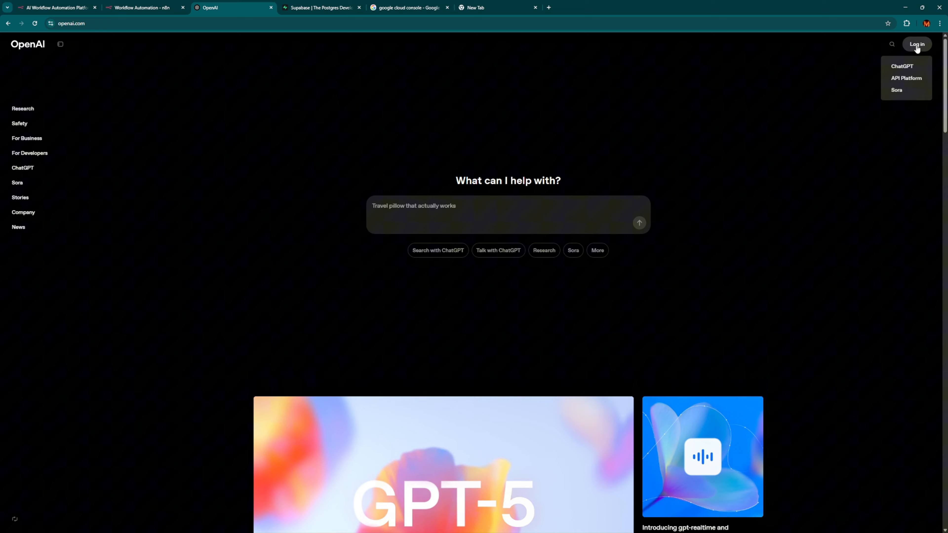
click(907, 78)
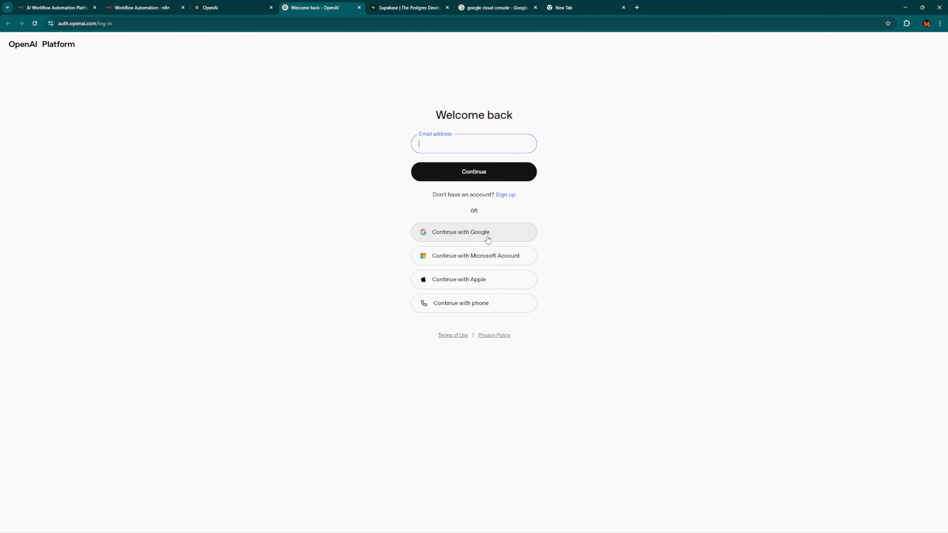
Sign up for OpenAI Platform with a Google account and approve sharing its info.
click(503, 196)
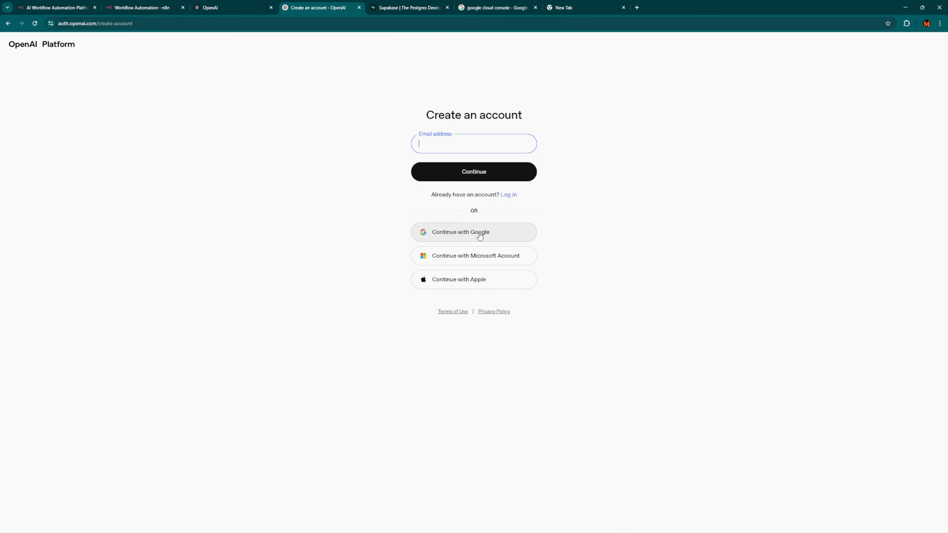
click(511, 194)
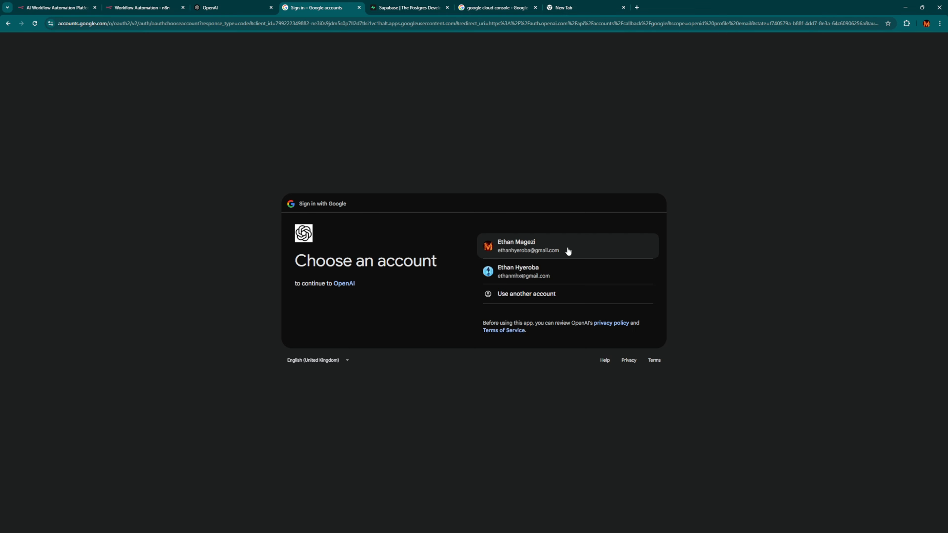
click(561, 247)
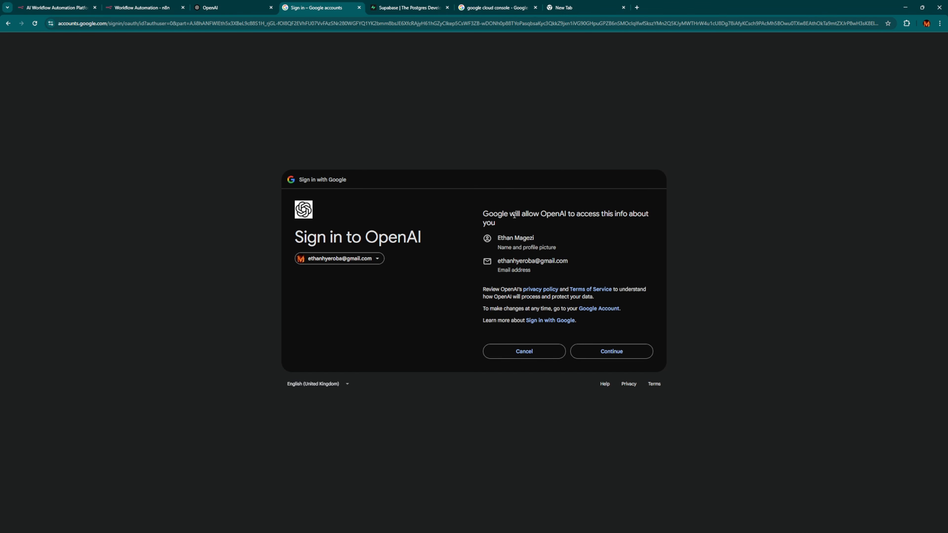
drag(554, 214, 631, 227)
click(621, 218)
click(629, 355)
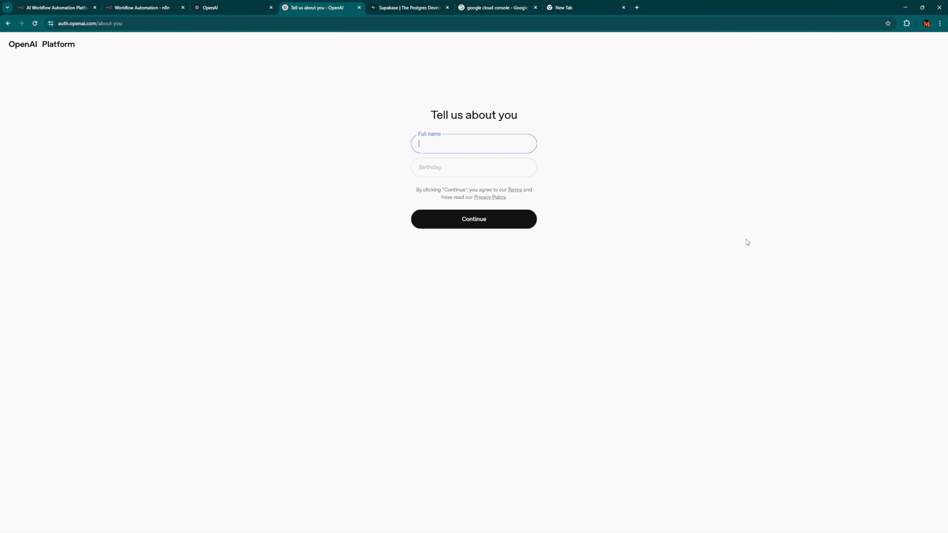
Enter the user's full name on the about-you form, accepting the autofill suggestion.
click(449, 142)
text(Ethan)
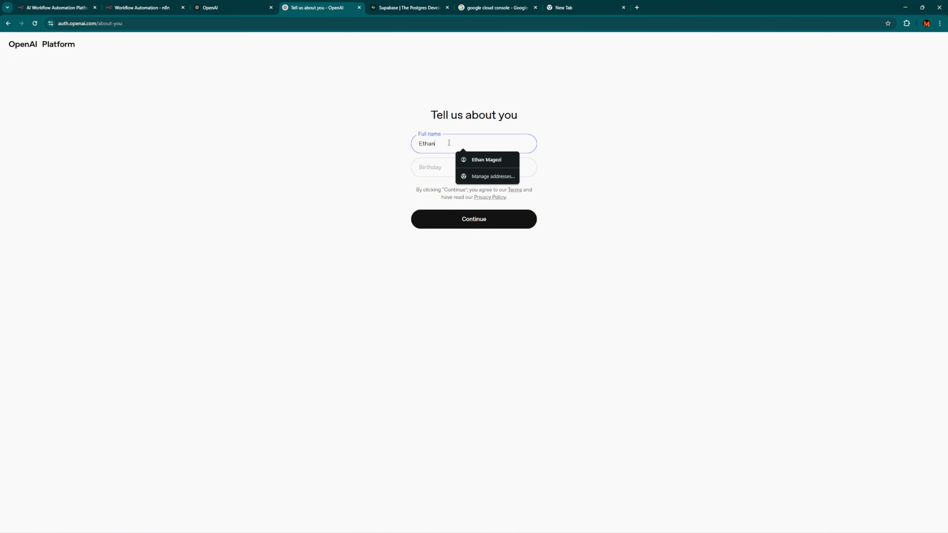
click(486, 159)
click(444, 167)
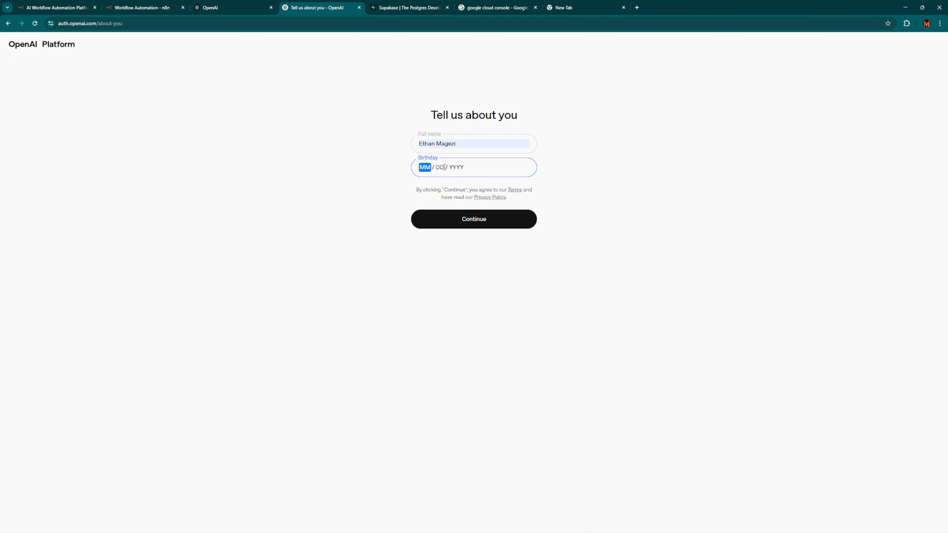
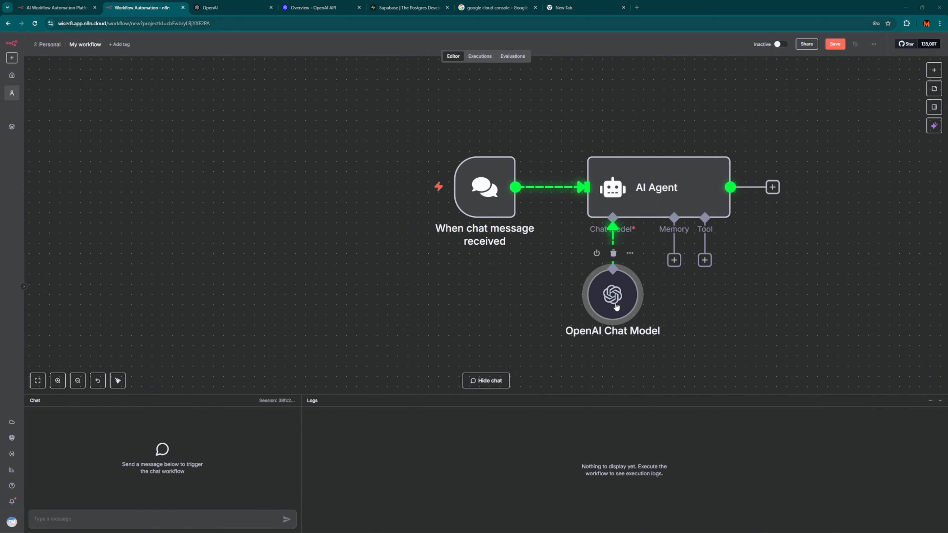
Create a new OpenAI credential for the Chat Model and paste in the API key.
double_click(615, 306)
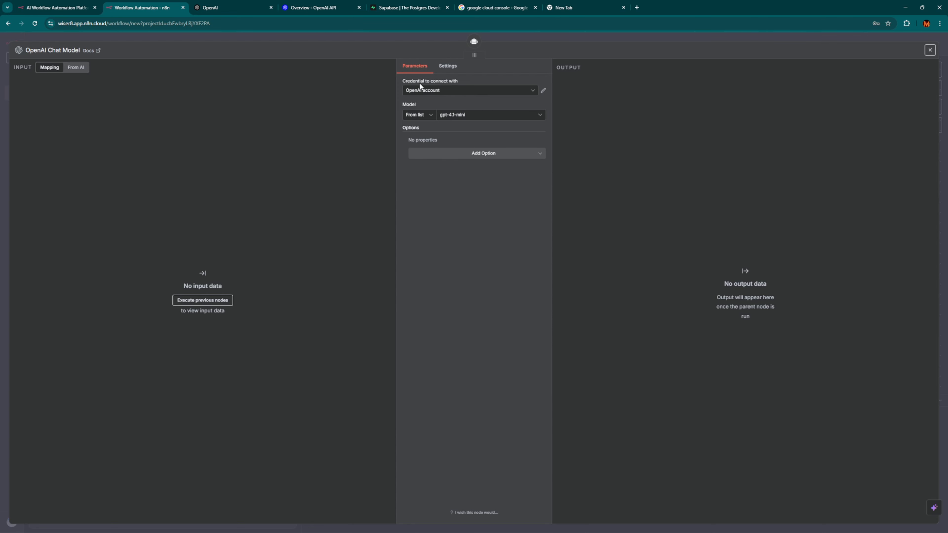
click(459, 89)
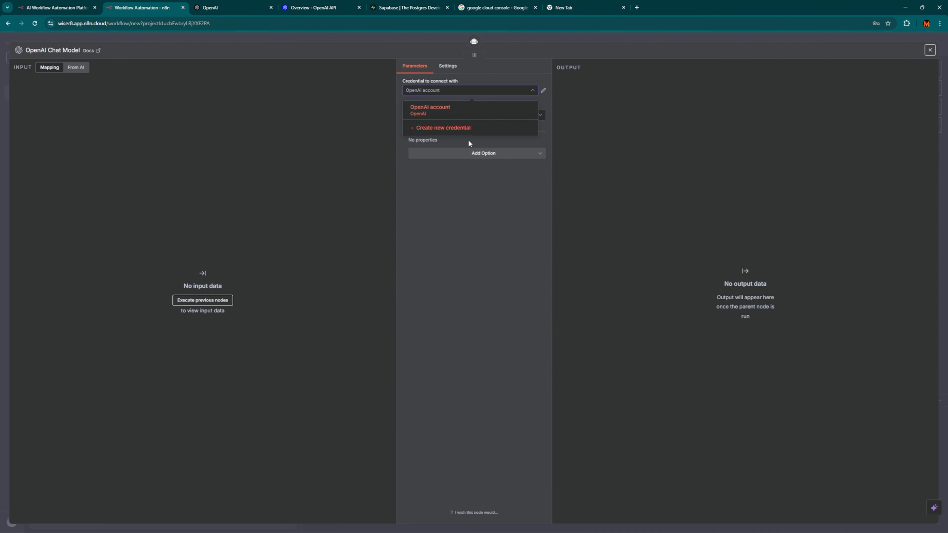
click(444, 91)
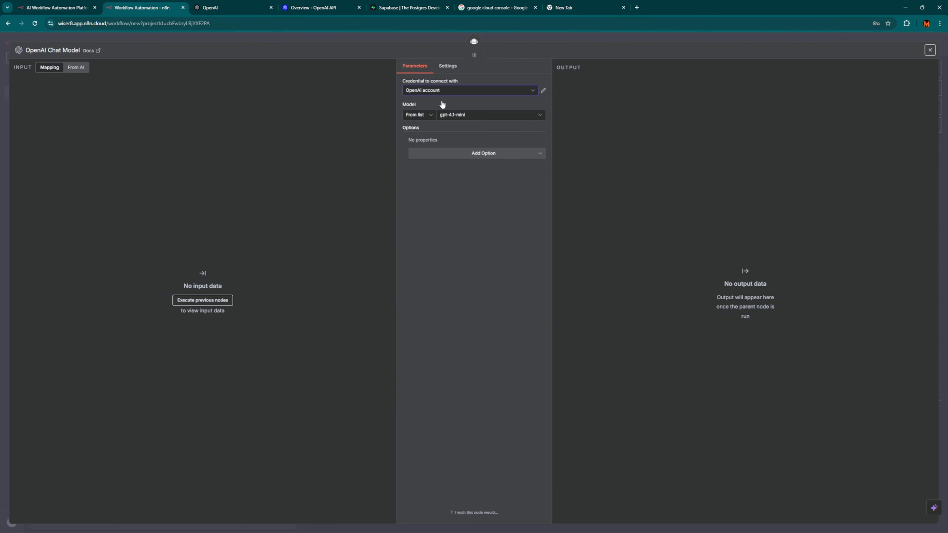
click(455, 91)
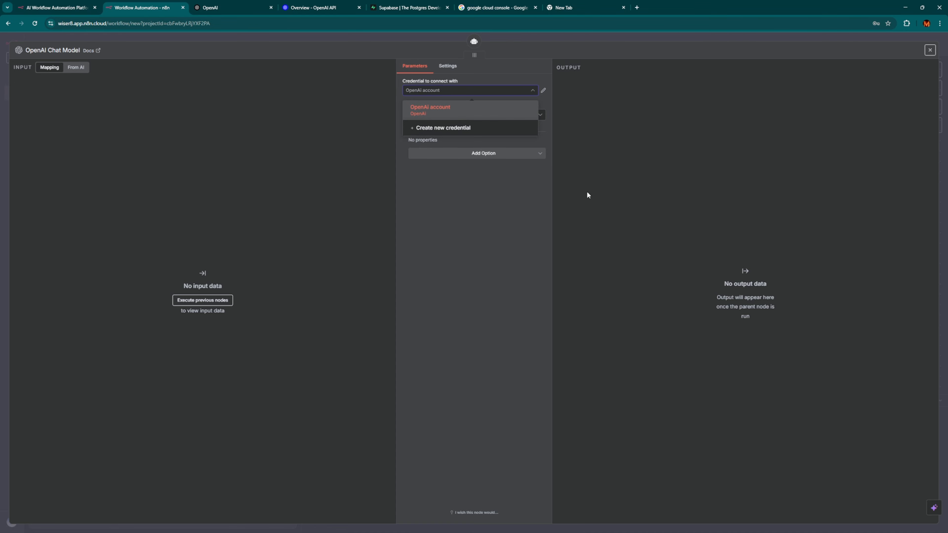
click(452, 131)
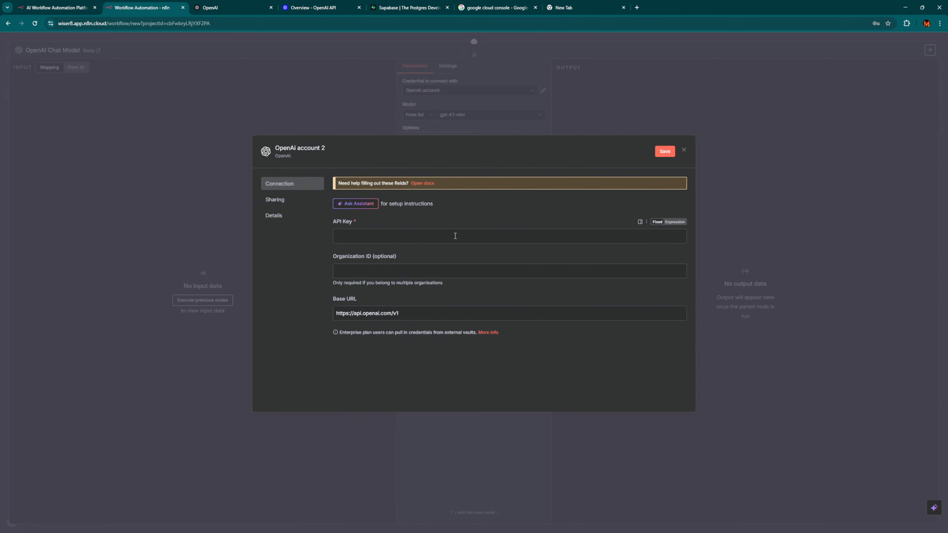
click(407, 236)
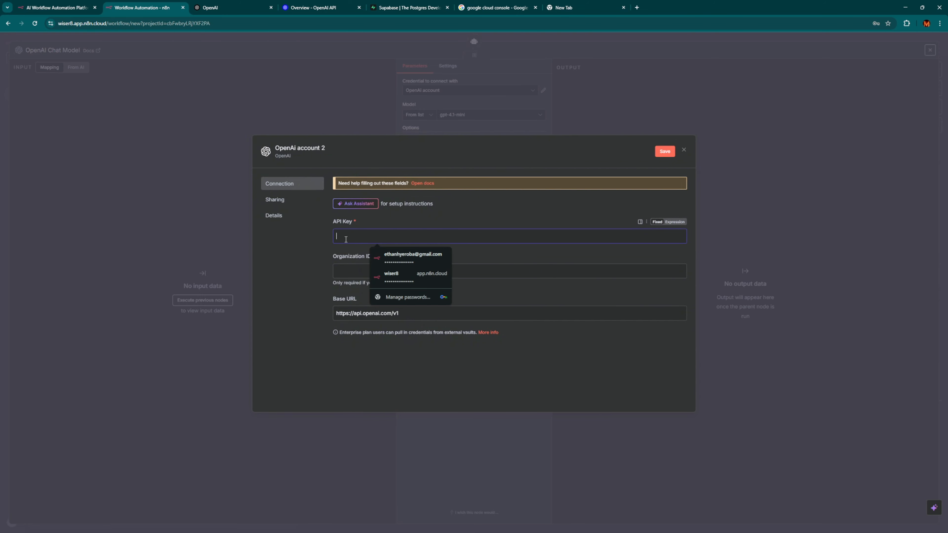
key(ctrl+v)
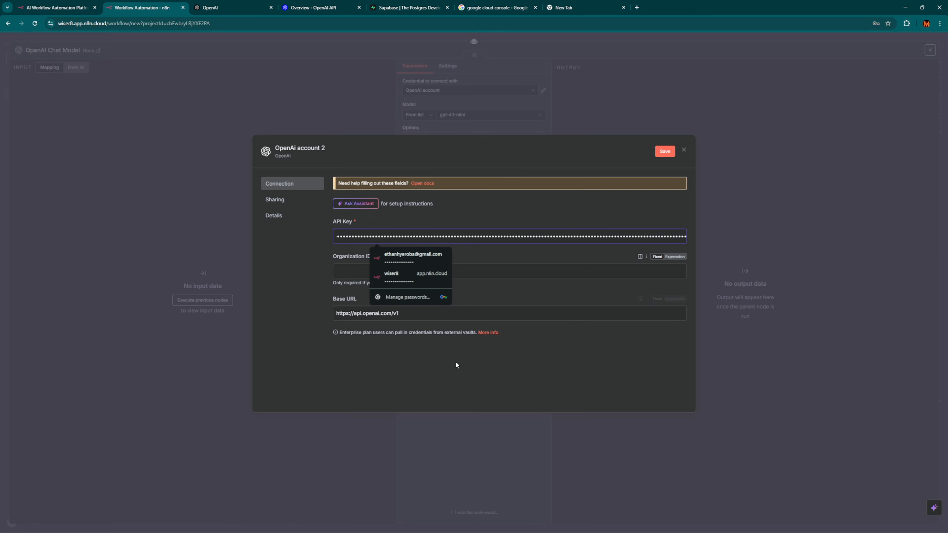
click(520, 210)
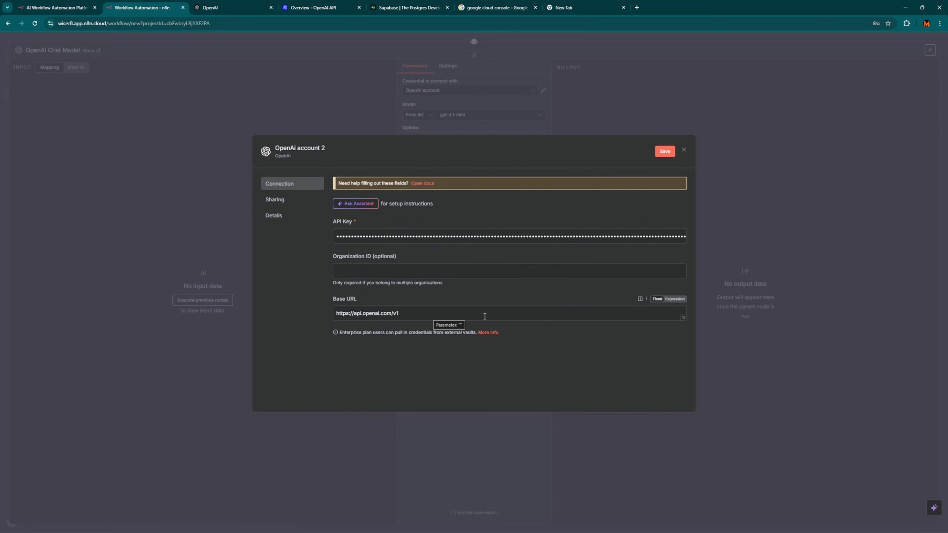
Save and test the credential, select it on the Chat Model, and return to the canvas.
click(658, 153)
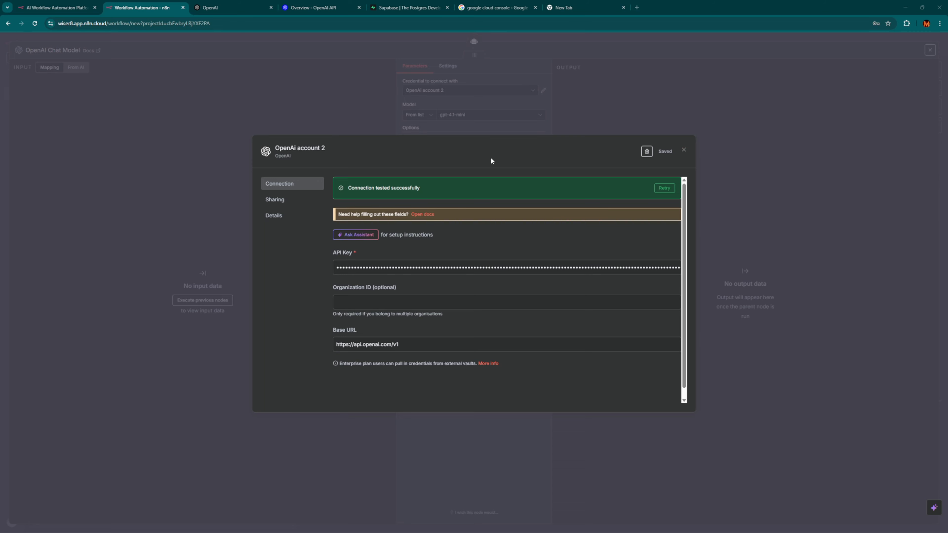
click(318, 148)
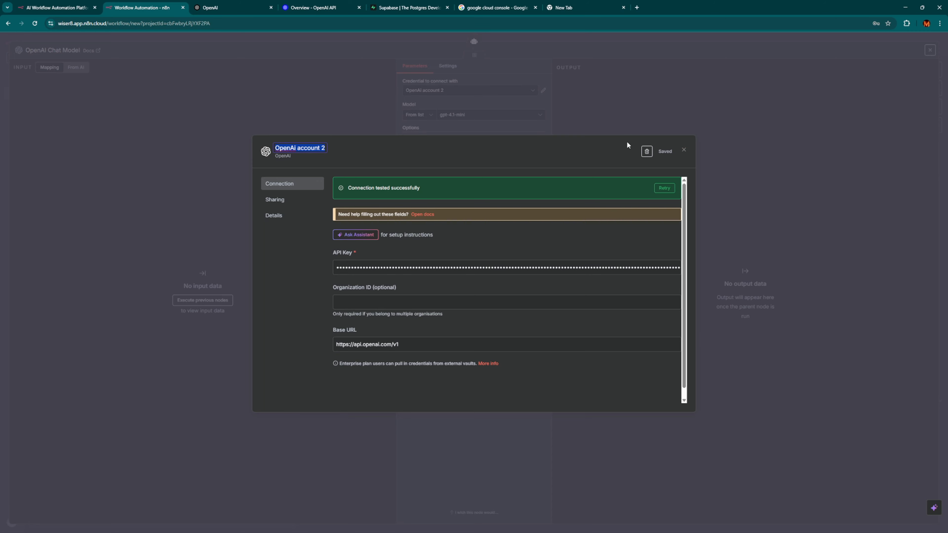
click(681, 150)
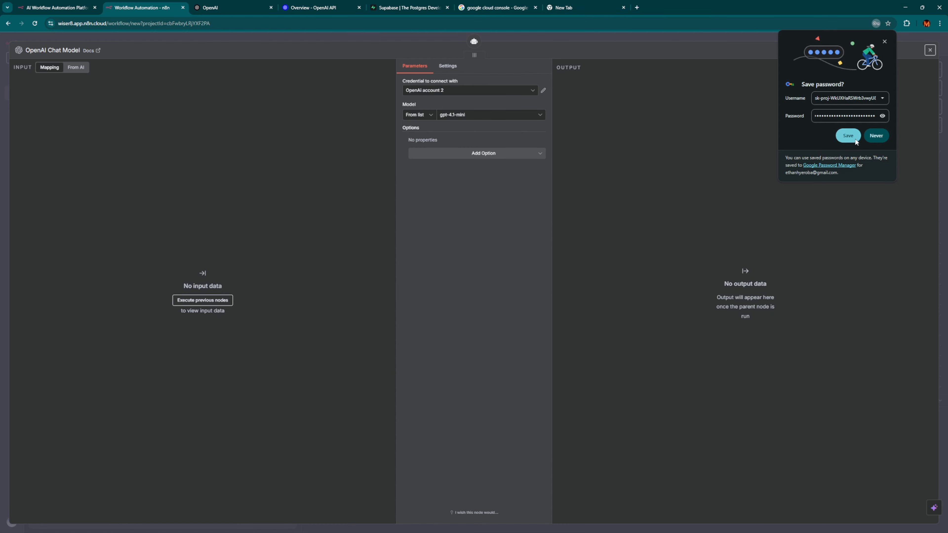
click(847, 136)
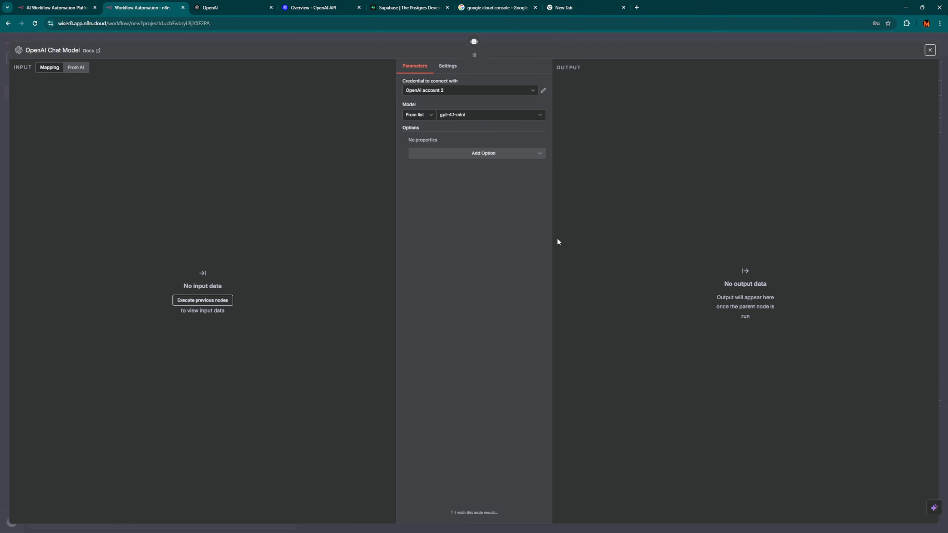
click(462, 90)
click(477, 126)
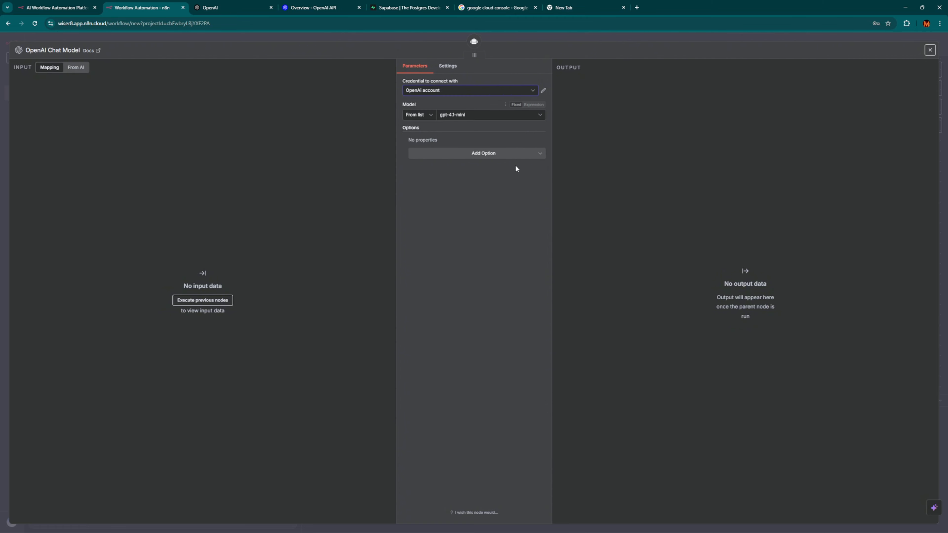
click(377, 39)
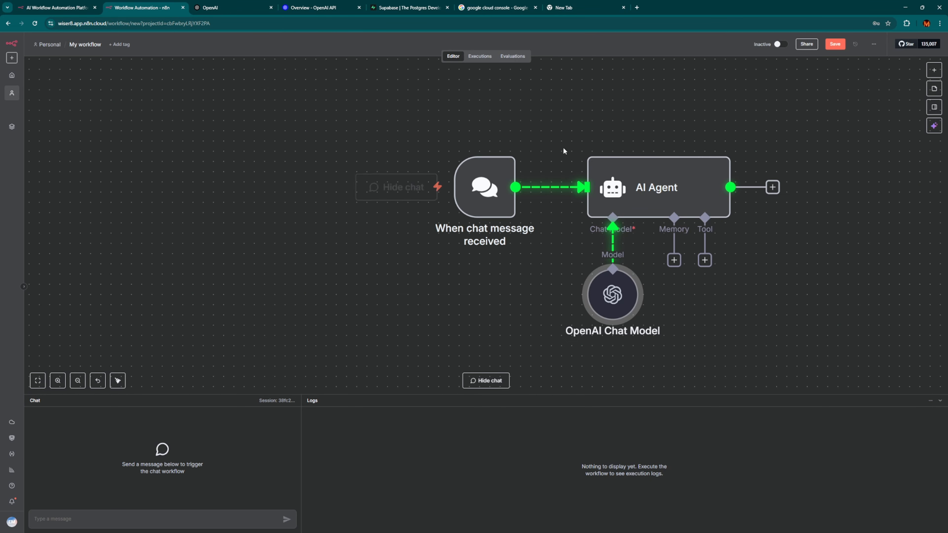
Hide the logs panel, shift the Chat Model node, and attach Simple Memory to the AI Agent.
key(l)
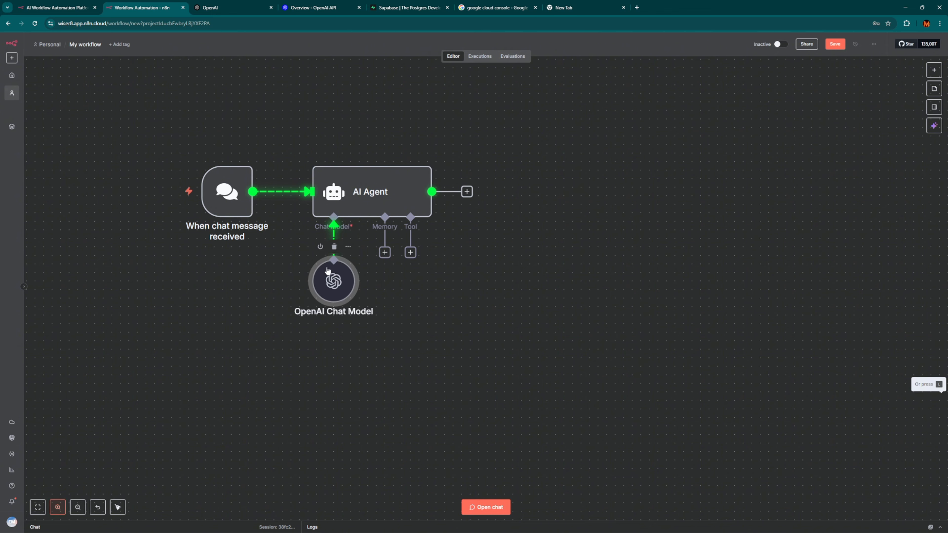
drag(340, 277, 323, 260)
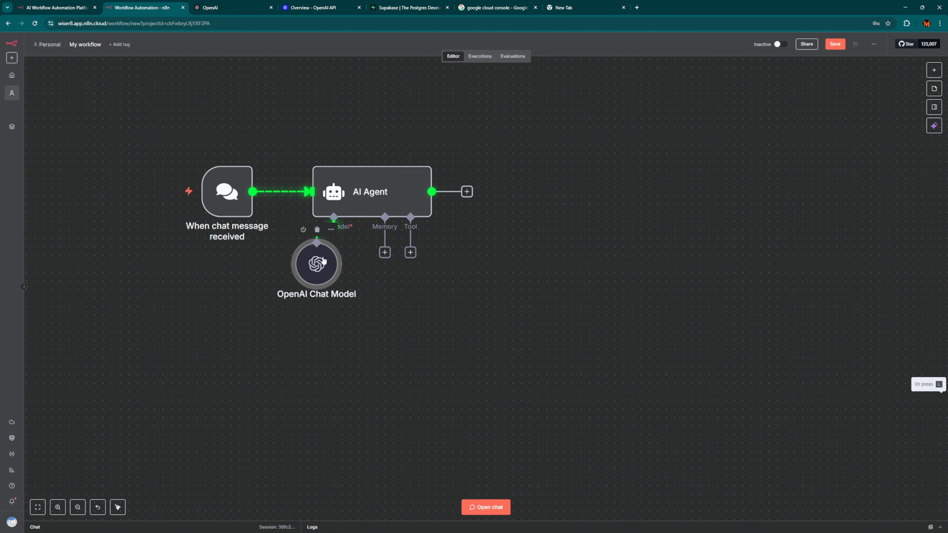
click(385, 253)
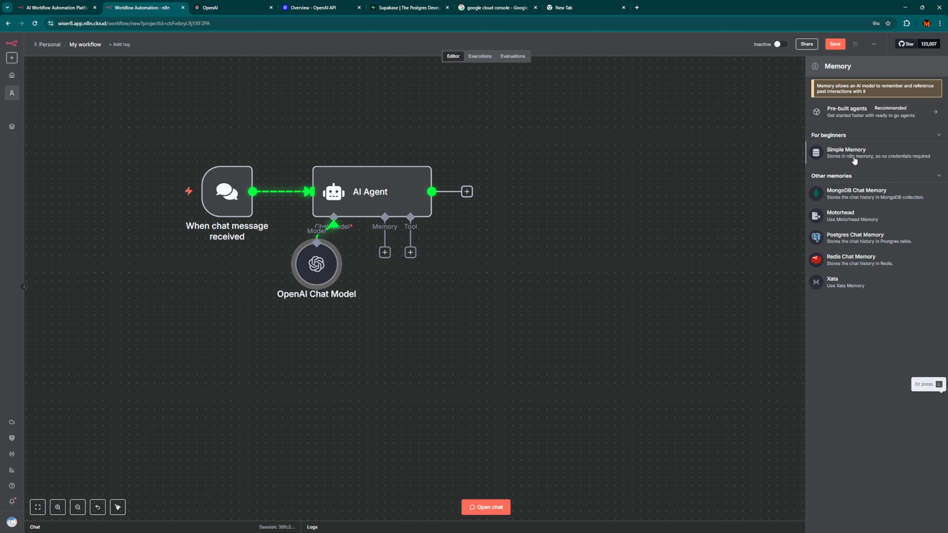
click(881, 153)
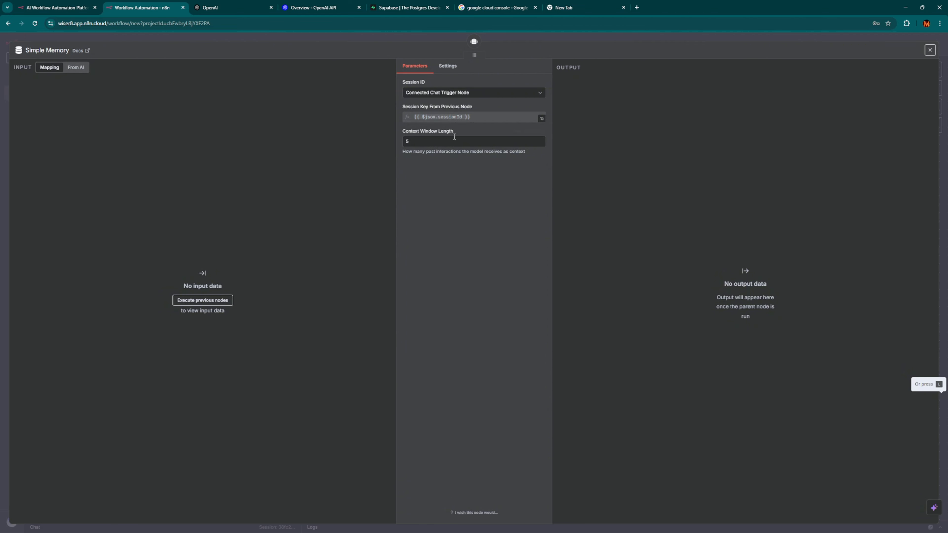
Keep the Simple Memory context window at 5, then tidy up the node layout.
click(433, 142)
click(443, 140)
drag(405, 153, 464, 153)
double_click(404, 141)
click(400, 36)
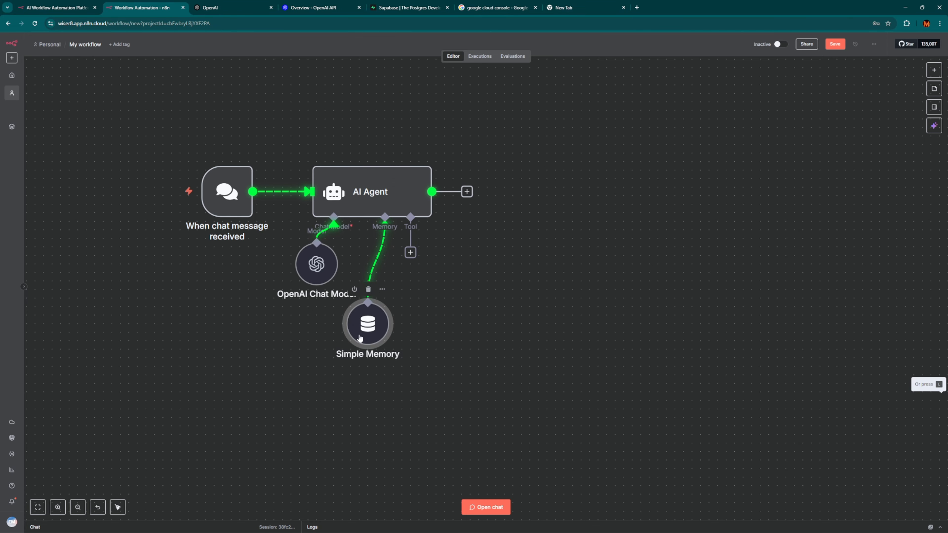
drag(320, 269, 282, 276)
key(shift+alt+t)
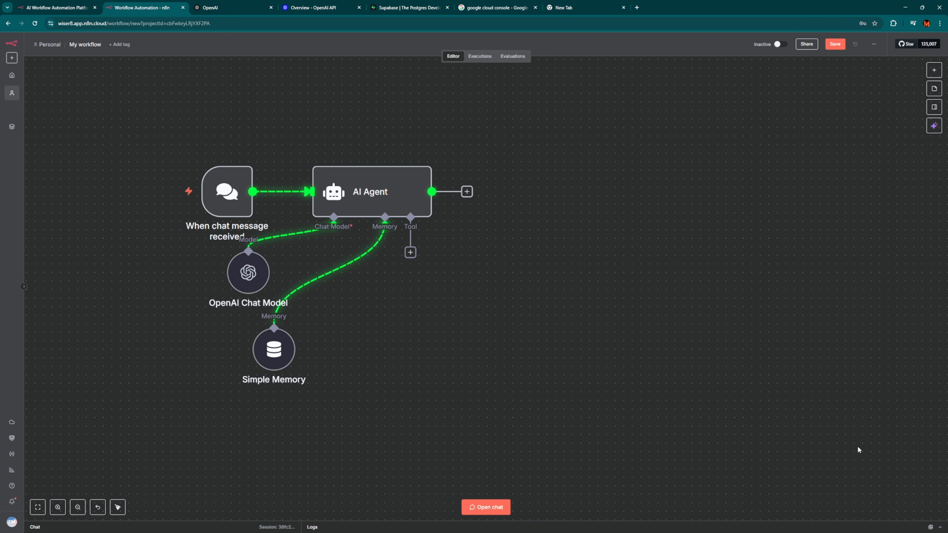
Add a Supabase Vector Store tool to the AI Agent.
click(410, 252)
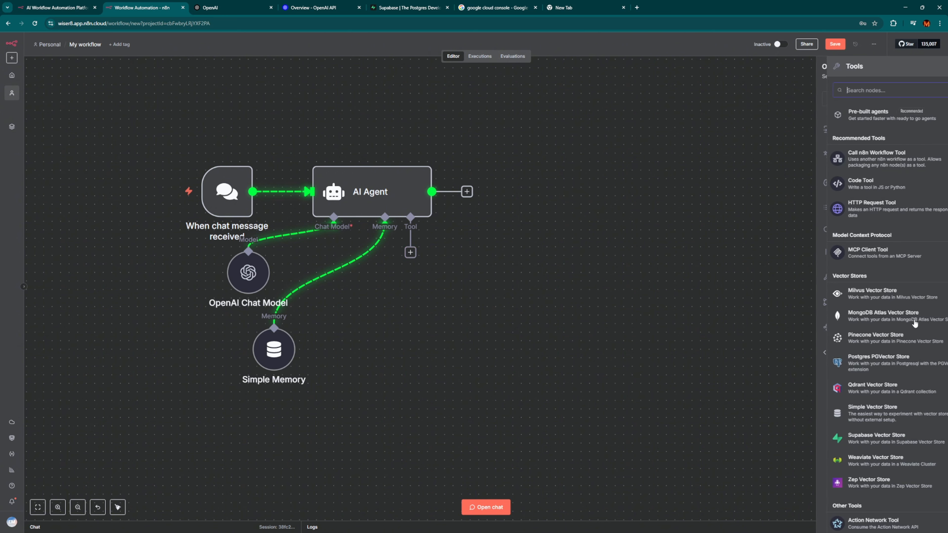
click(874, 441)
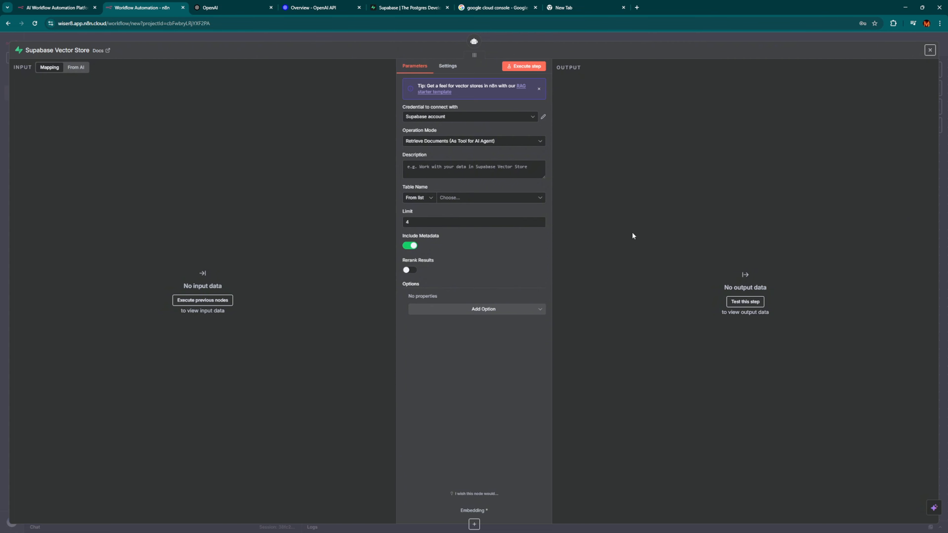
click(615, 36)
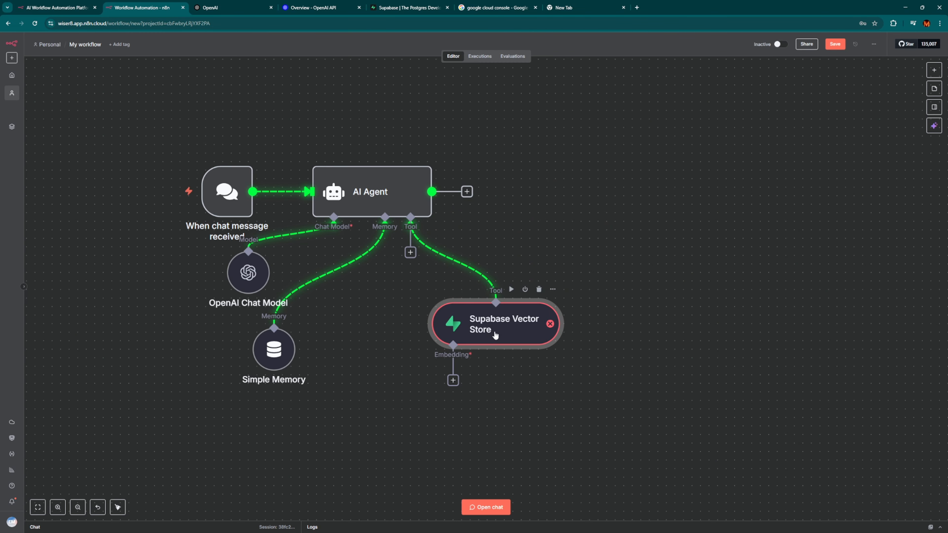
Attach Embeddings OpenAI using the OpenAI account and place it beneath Supabase Vector Store.
click(453, 384)
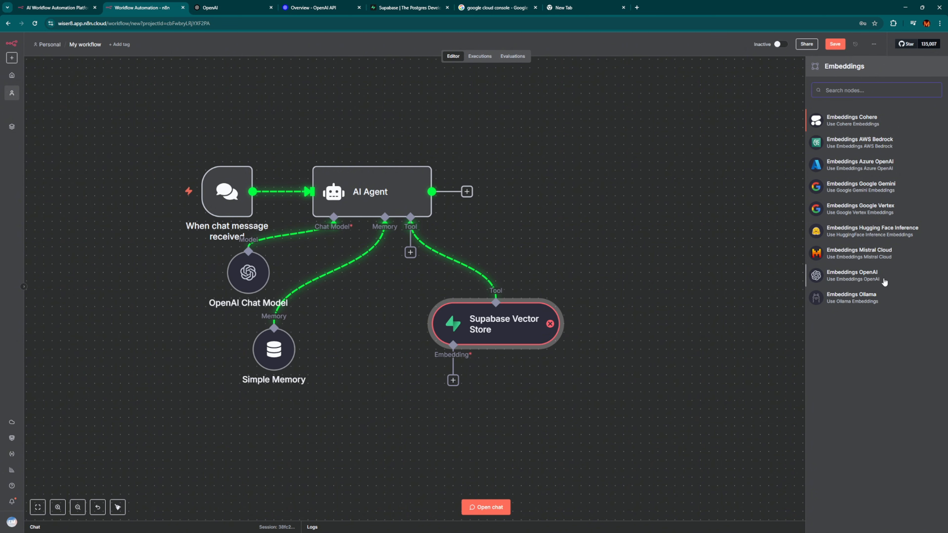
click(858, 275)
click(456, 91)
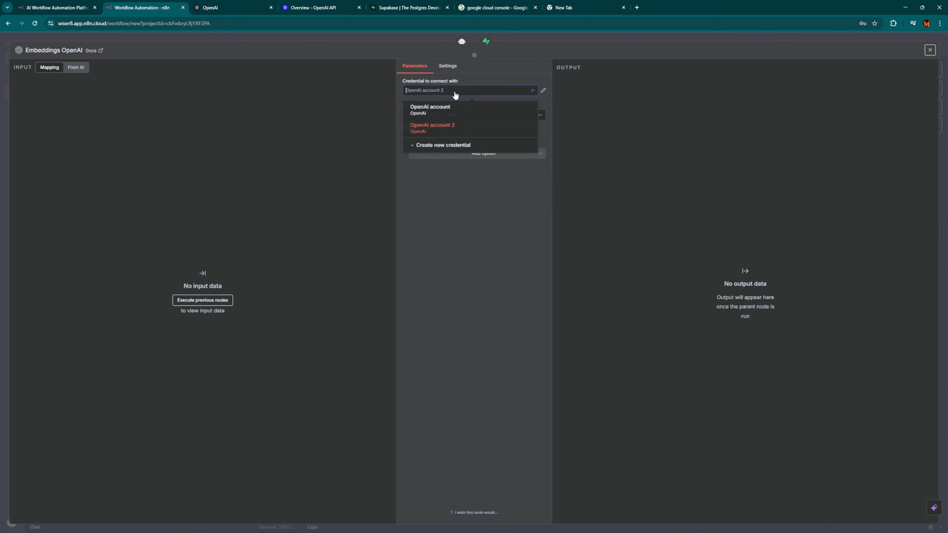
click(452, 110)
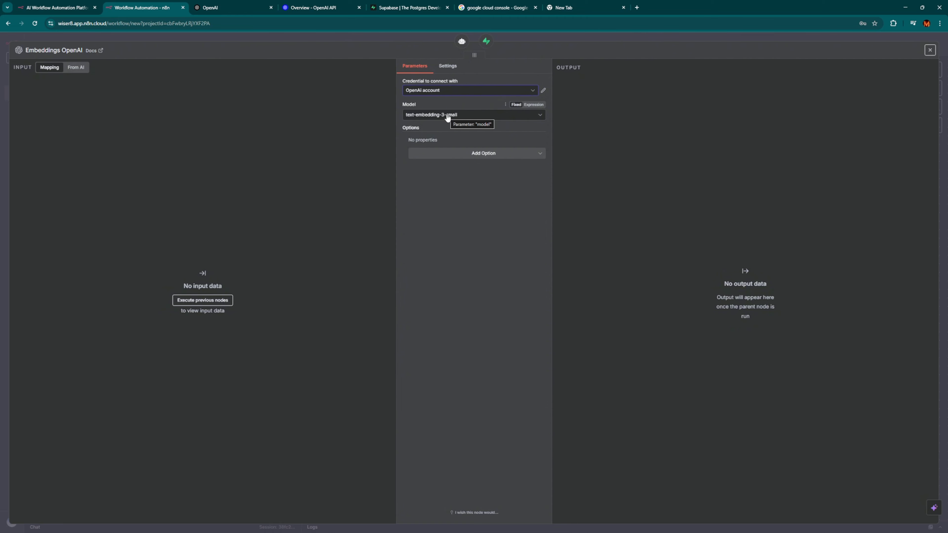
click(621, 35)
drag(509, 433, 425, 416)
drag(465, 340, 449, 323)
drag(419, 414, 410, 389)
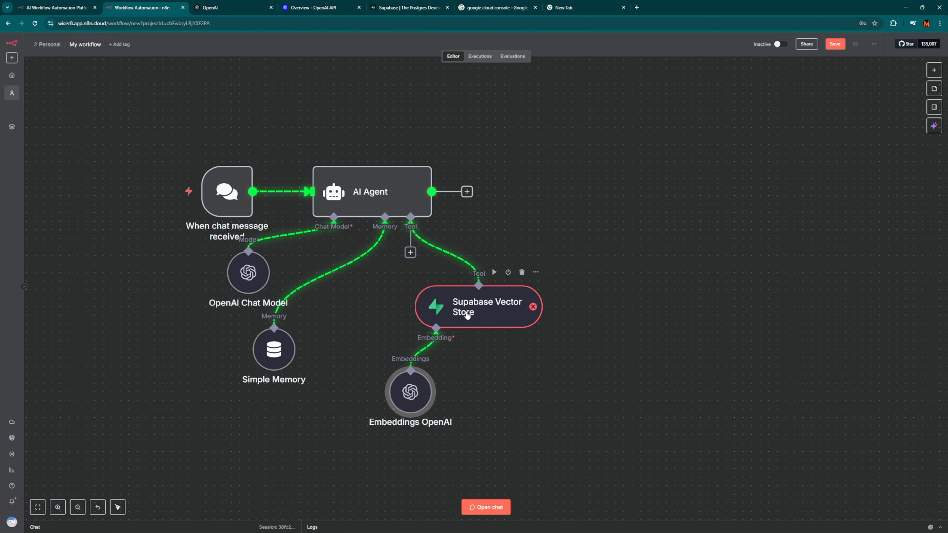
Open the Supabase Vector Store settings, then sign up for Supabase with an email and password.
double_click(483, 317)
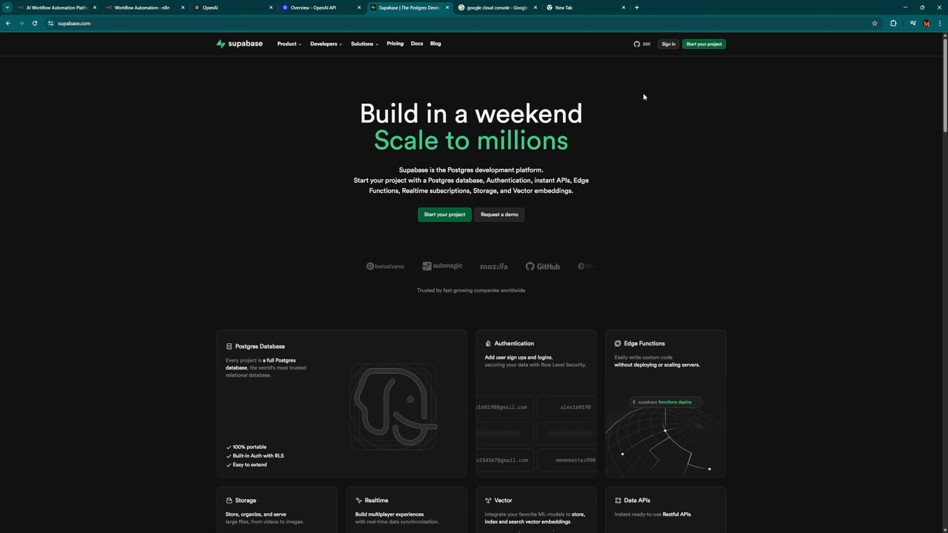
click(664, 45)
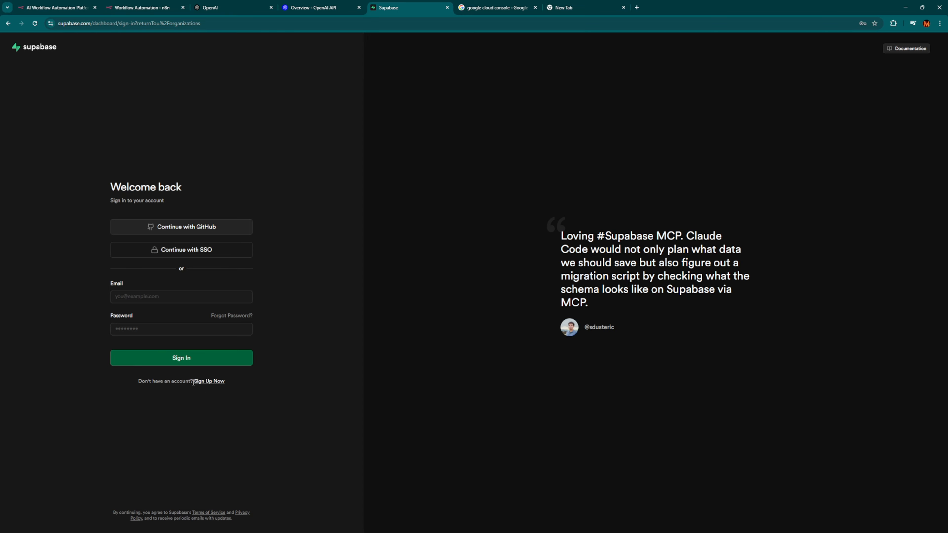
click(209, 382)
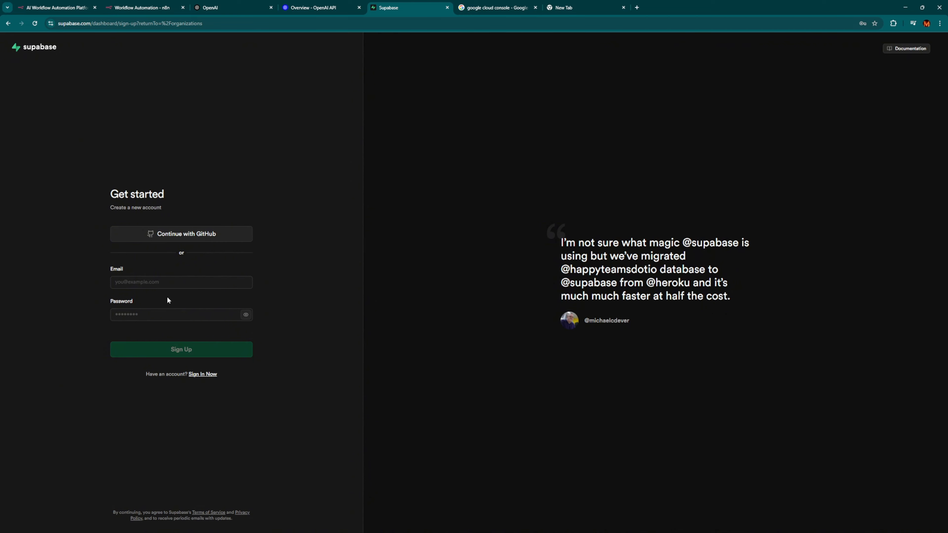
click(168, 286)
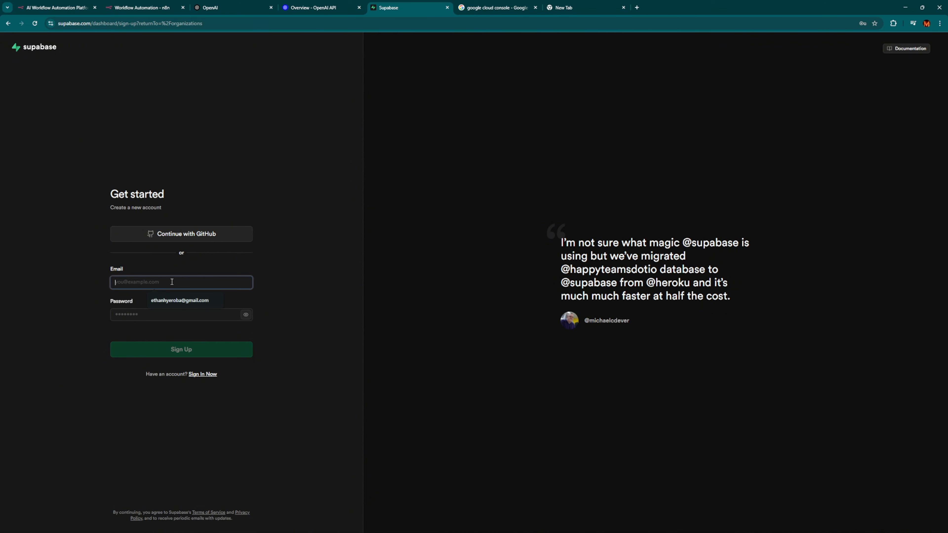
click(163, 314)
click(299, 332)
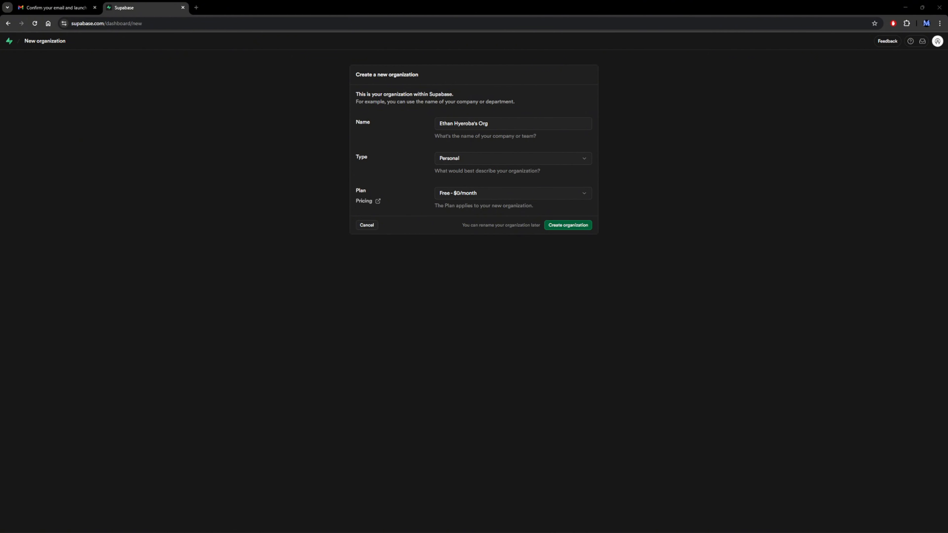
Create the organization and a North EU (Stockholm) project with a strong pasted database password.
click(575, 226)
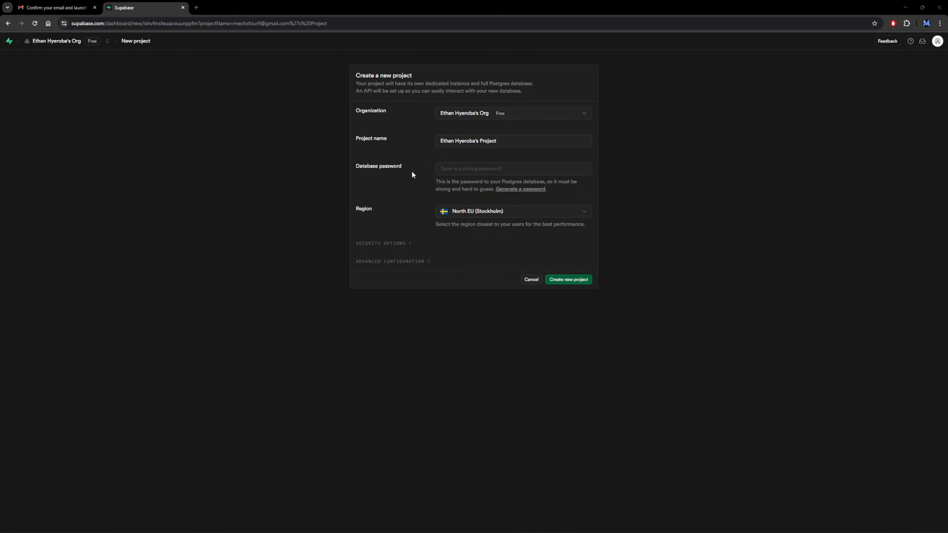
click(510, 167)
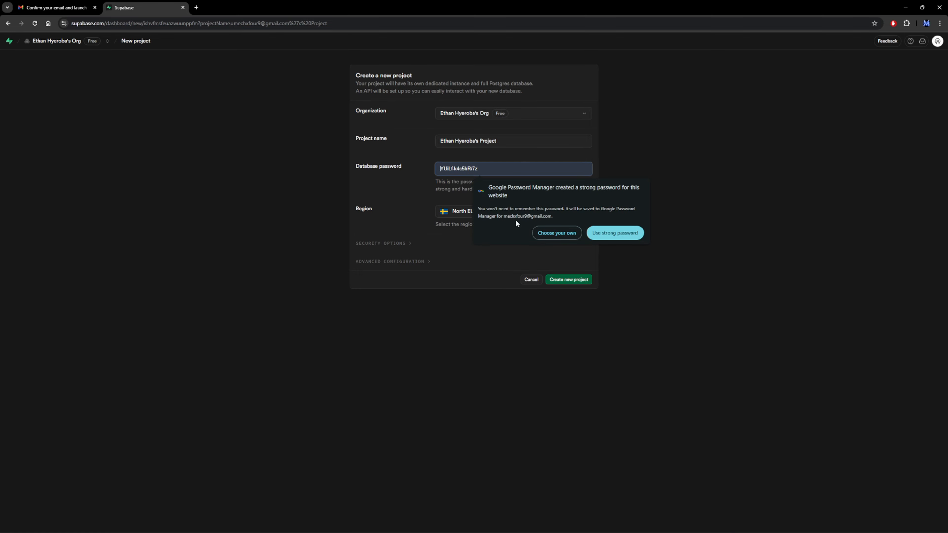
click(622, 207)
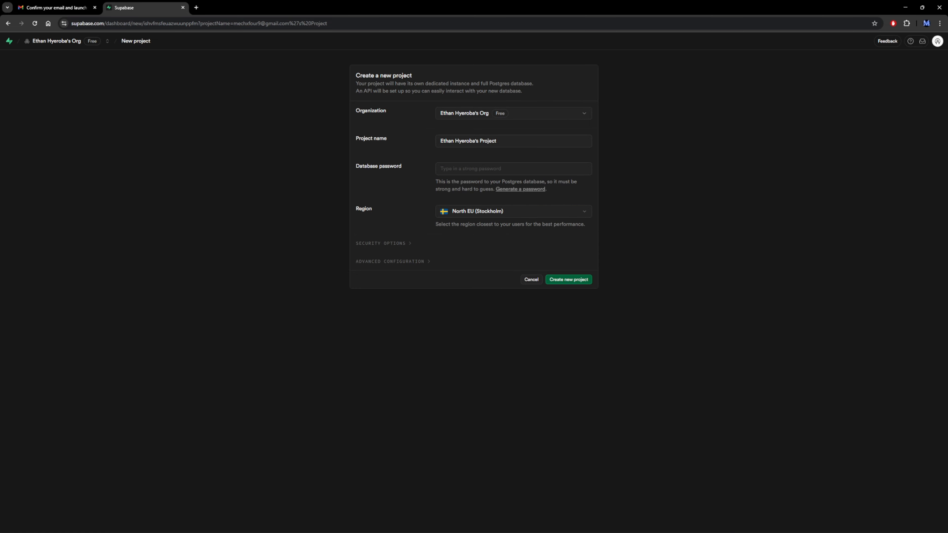
click(401, 166)
key(ctrl+v)
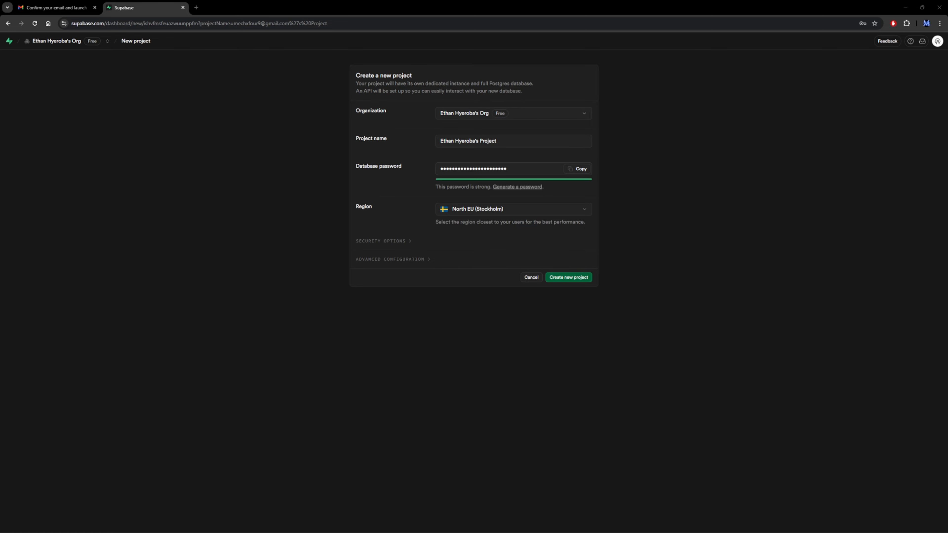
click(572, 277)
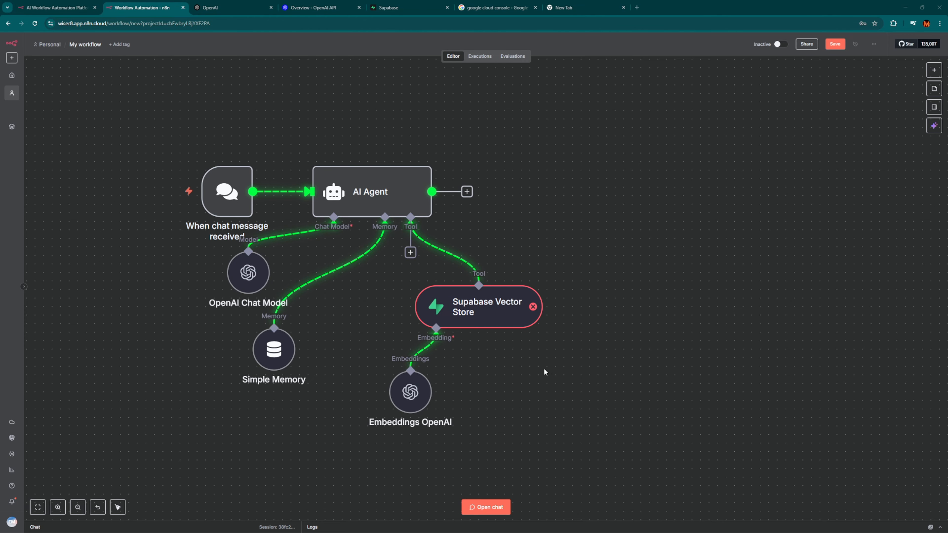
Begin creating a new Supabase credential from the Supabase Vector Store node.
double_click(473, 313)
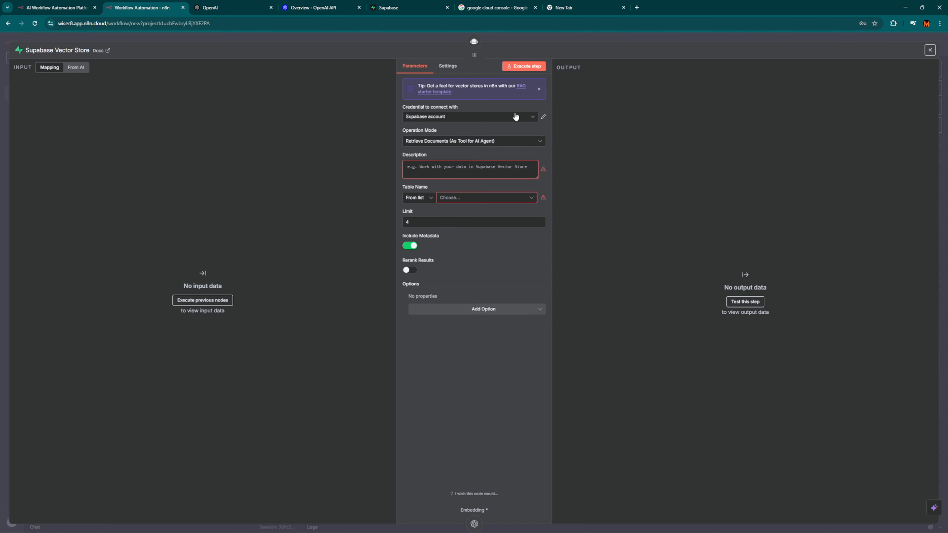
click(516, 117)
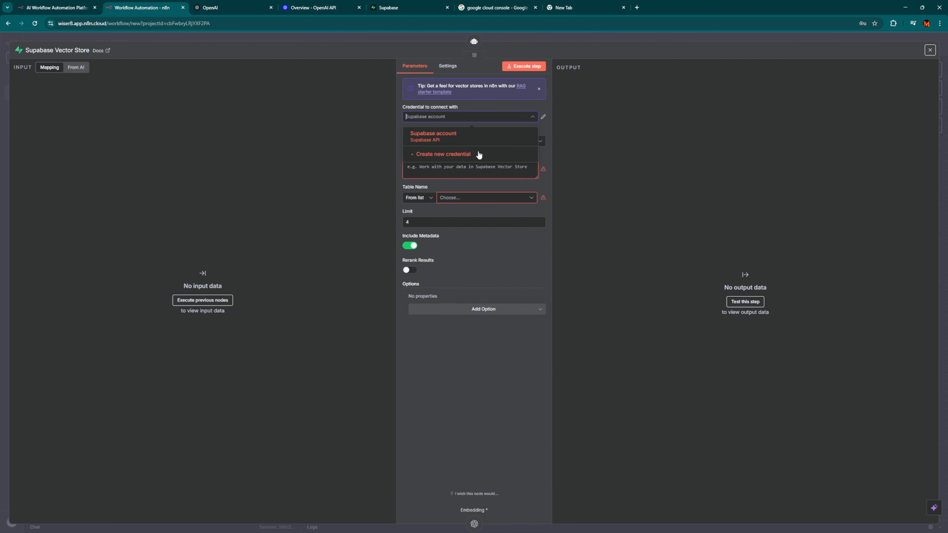
click(463, 156)
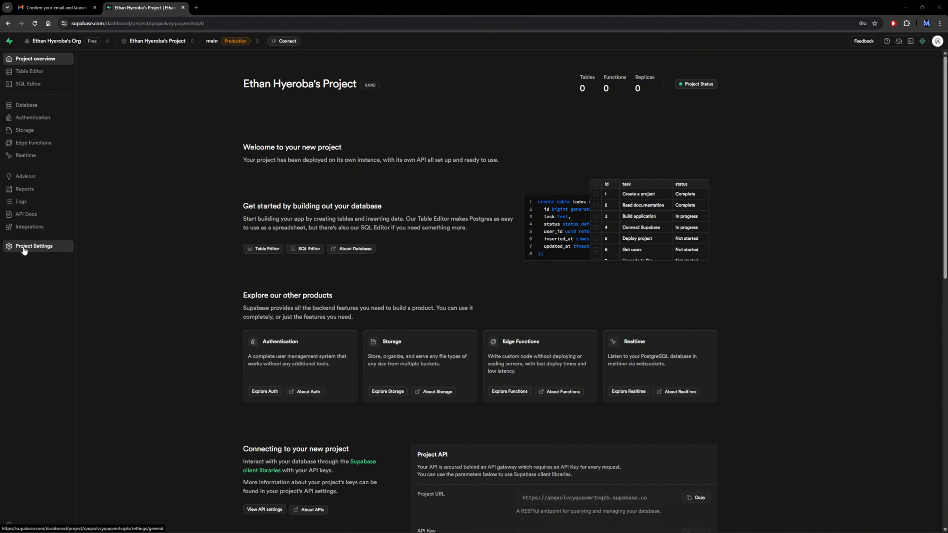
Copy the Project URL from the project's Data API settings.
click(25, 250)
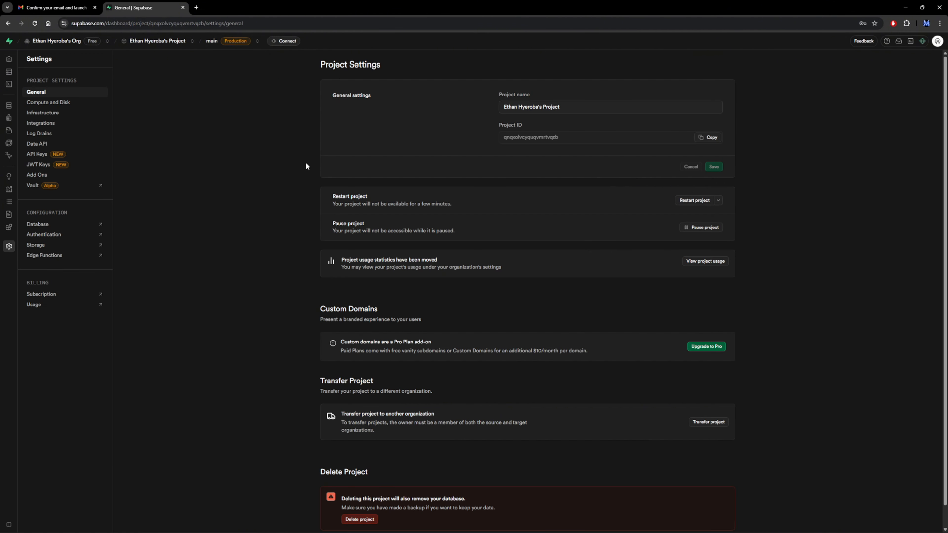
click(46, 145)
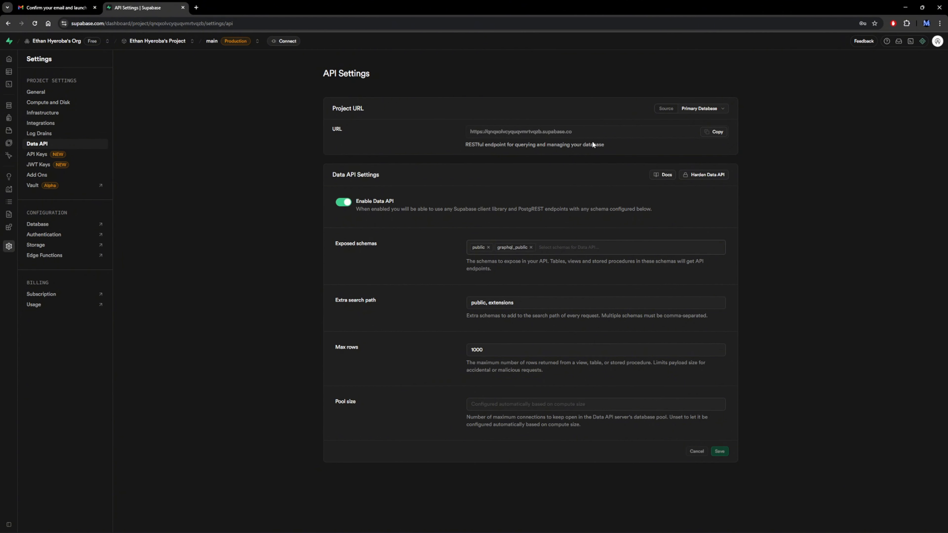
click(718, 133)
key(alt+Tab)
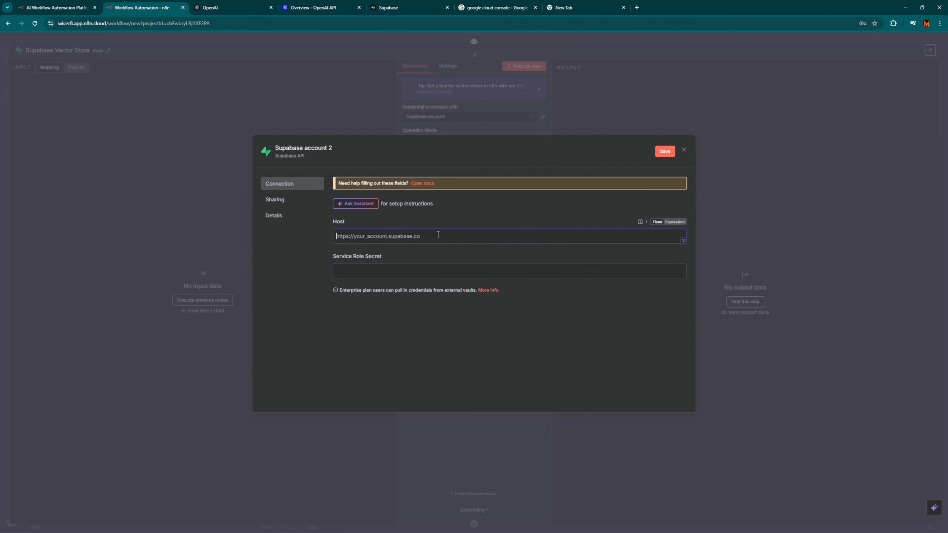
Paste the project URL into the Supabase credential's Host field.
click(458, 236)
key(ctrl+v)
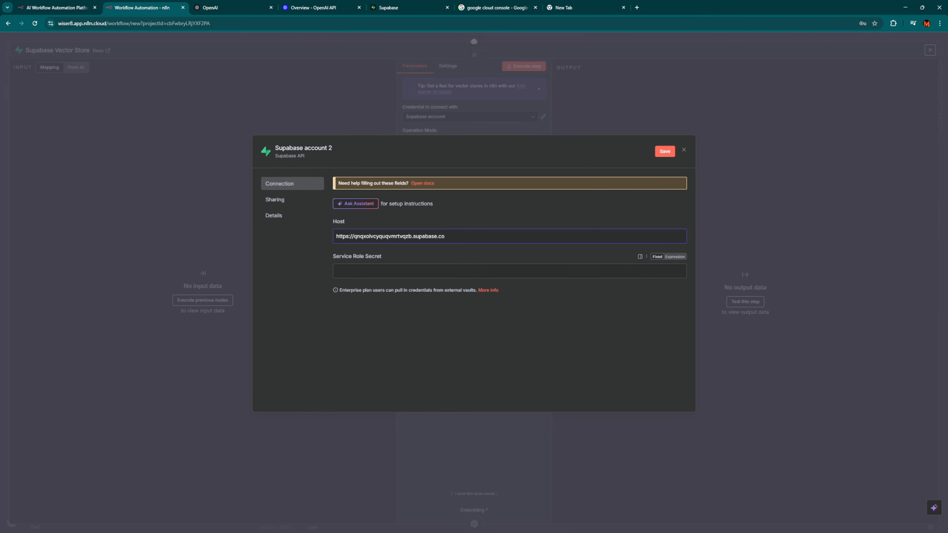
key(alt+Tab)
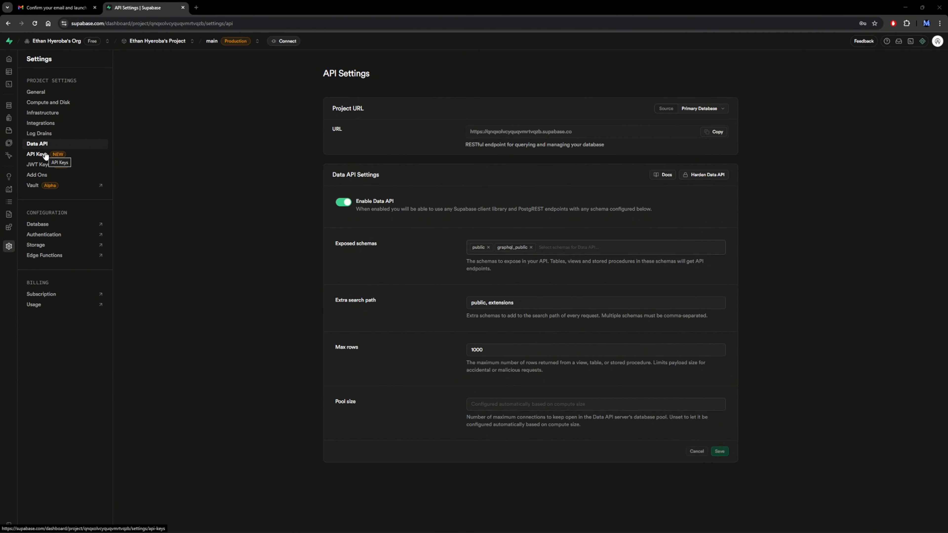
Open the project's API Keys settings to reach the service_role secret.
click(75, 156)
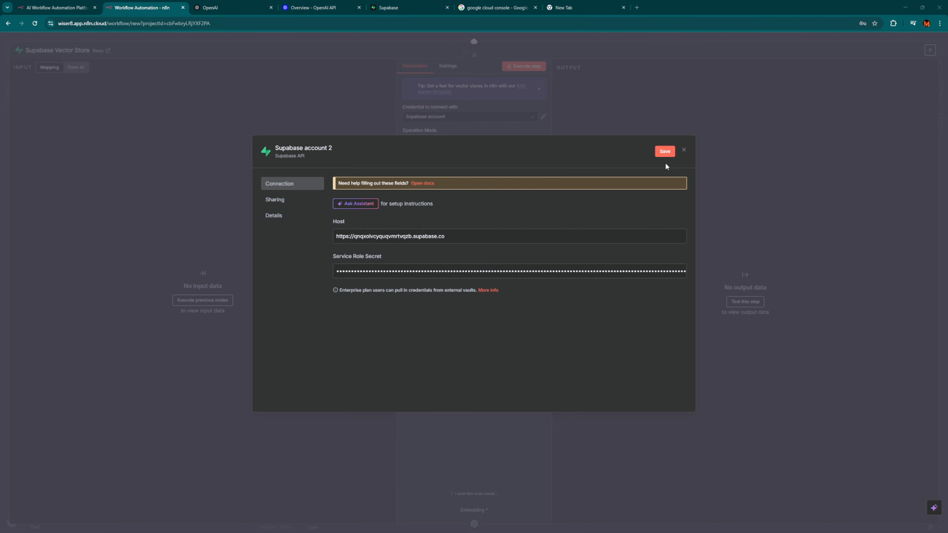
Save and test the Supabase credential, then close the vector store node settings.
click(664, 152)
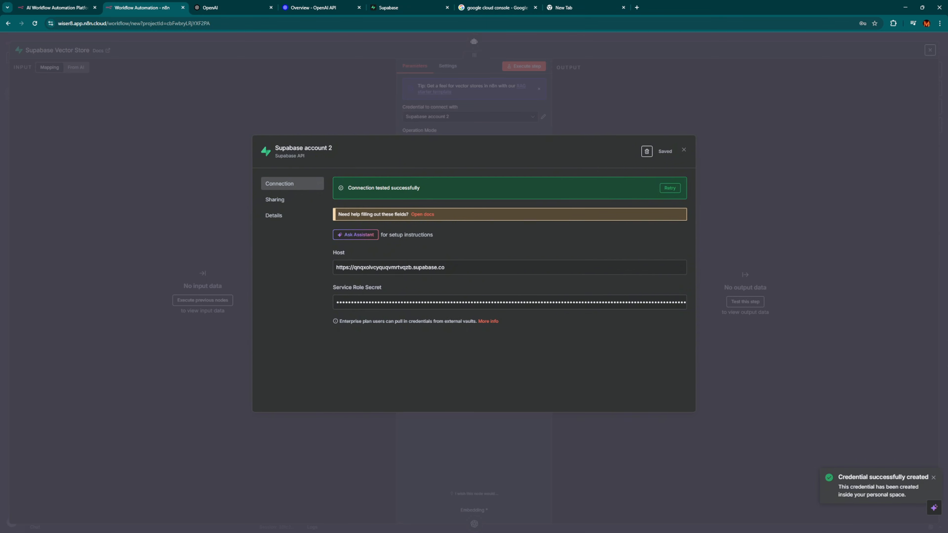
click(858, 250)
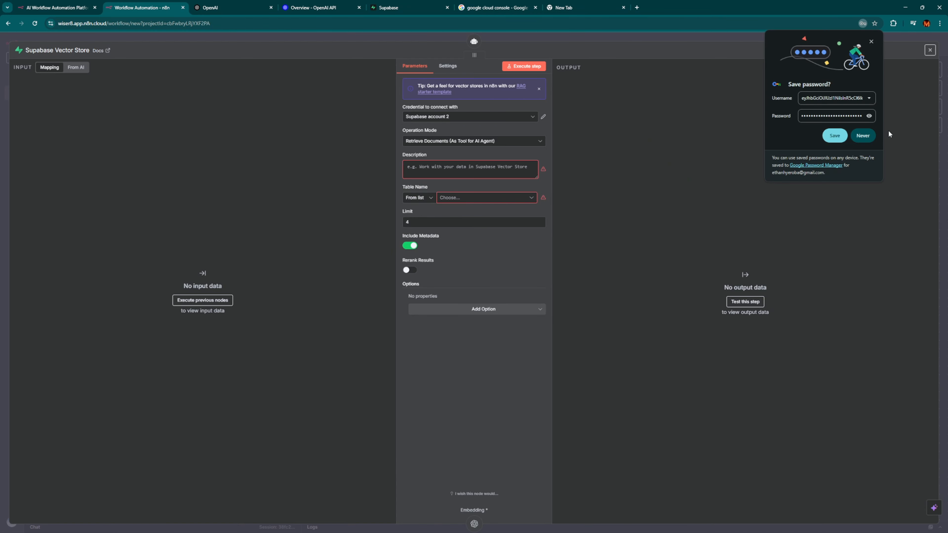
click(835, 136)
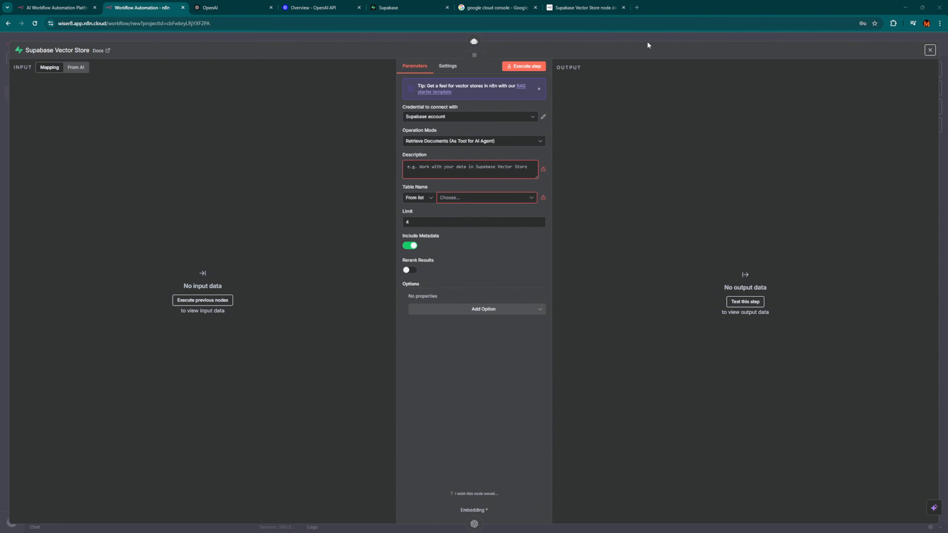
click(610, 37)
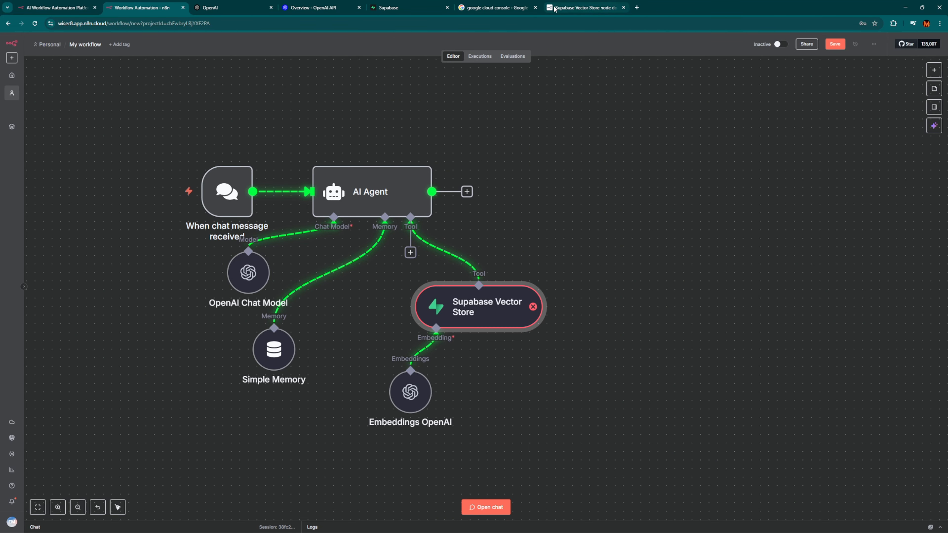
Search Google for 'n8n docs', then find the Supabase Vector Store node page via the docs search 'supabase'.
click(636, 7)
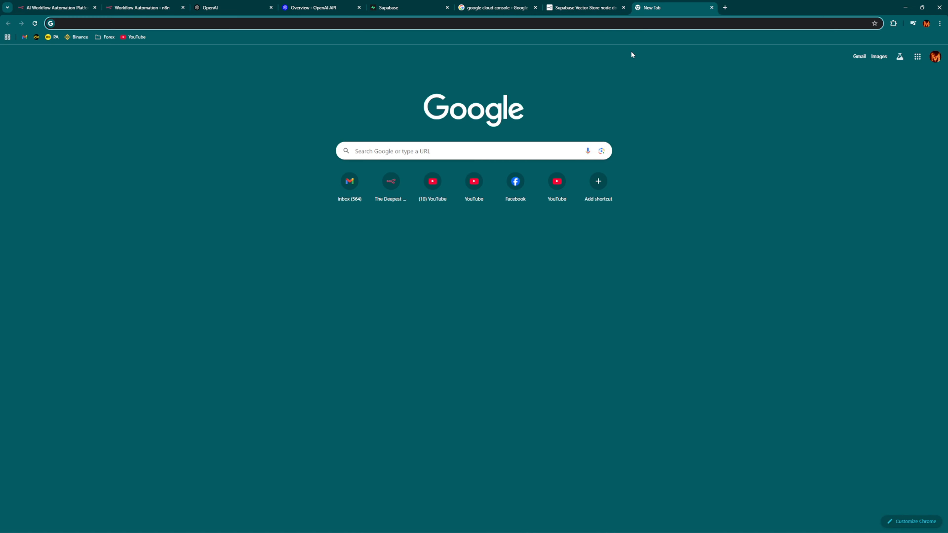
text(n8n docs)
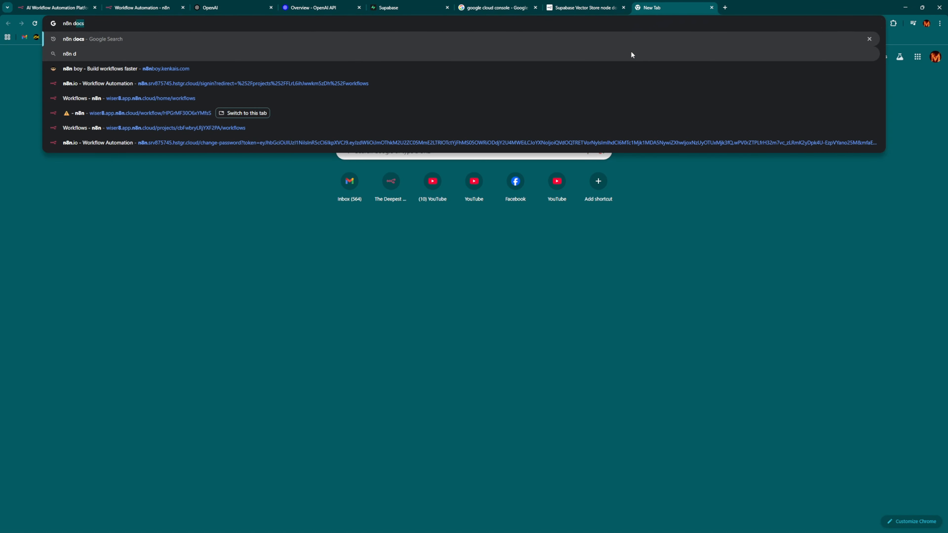
key(Return)
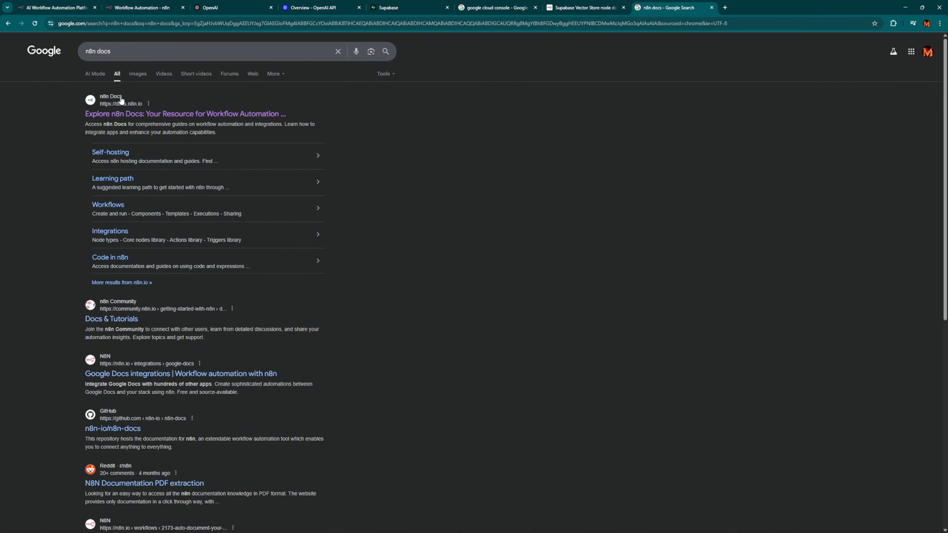
click(141, 114)
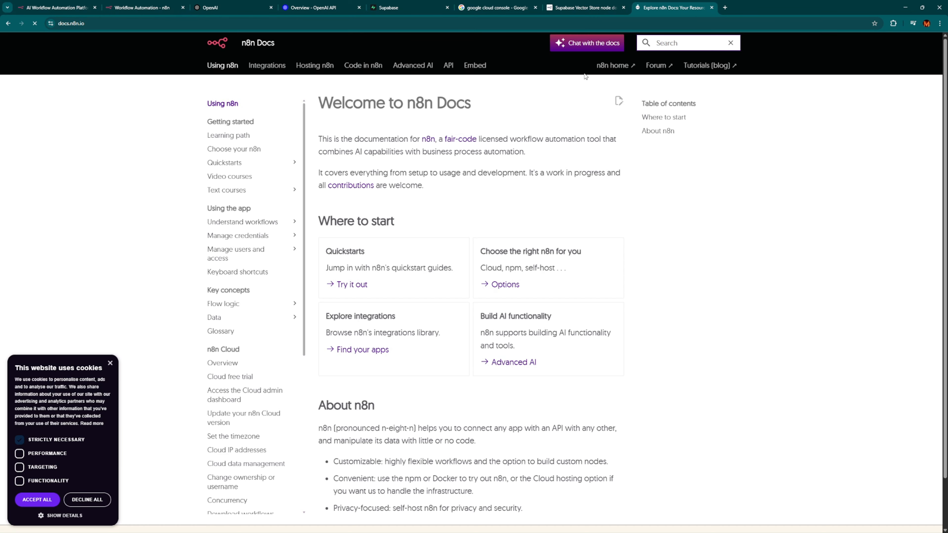
click(683, 45)
text(s)
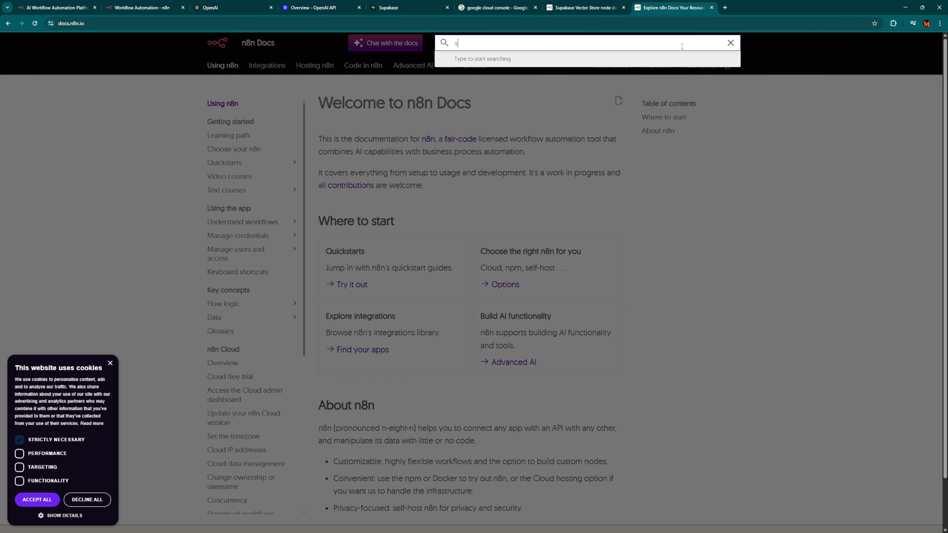
text(upabase)
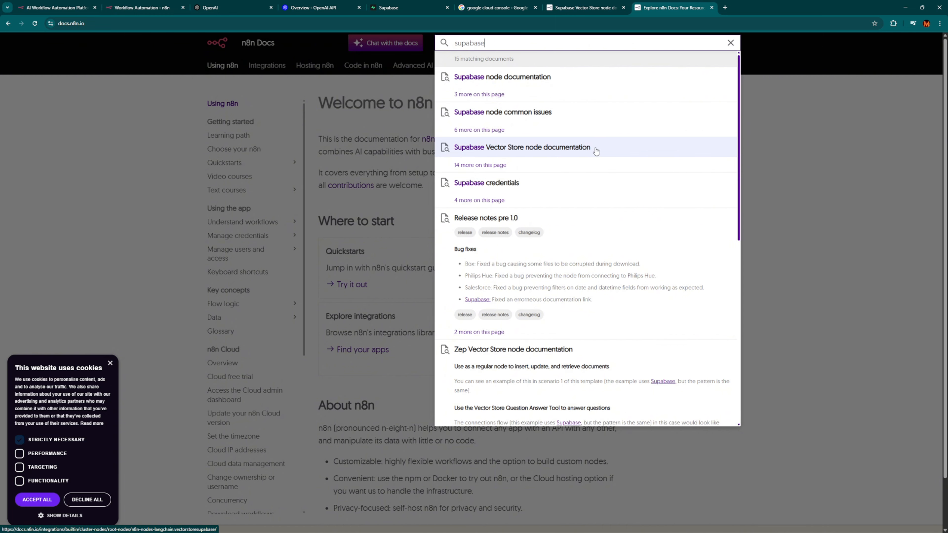
click(539, 152)
Open the Supabase vector store quickstart link from the node page in a new tab.
key(ctrl+w)
scroll(461, 282, down, 1)
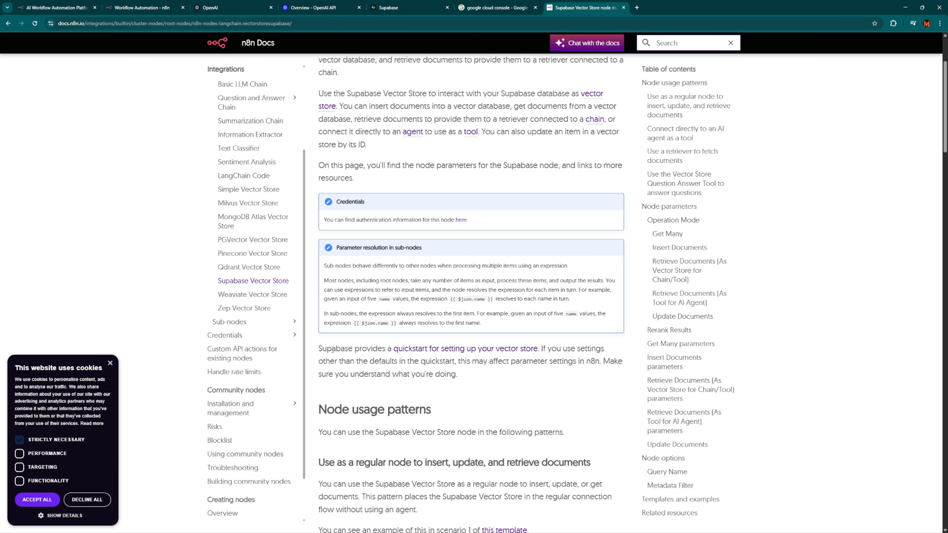
drag(331, 349, 377, 349)
right_click(466, 348)
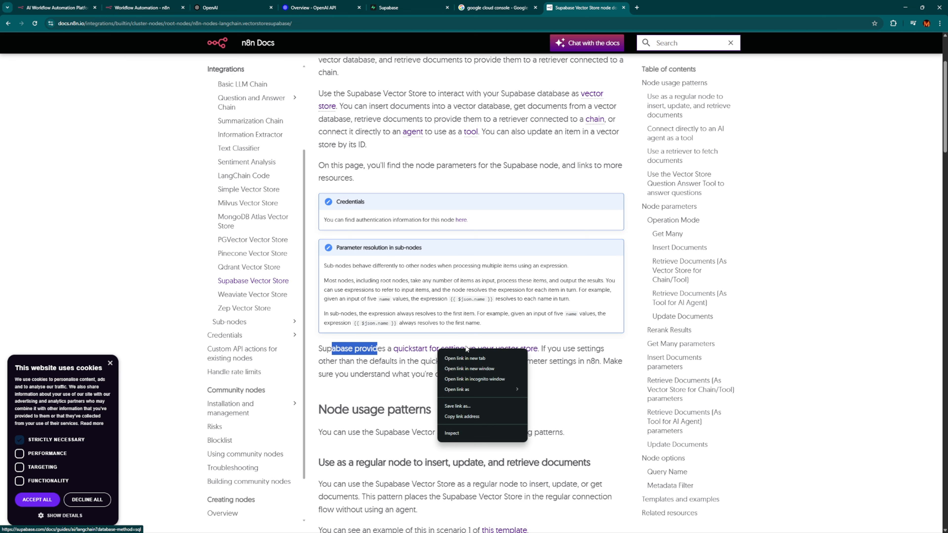
click(467, 357)
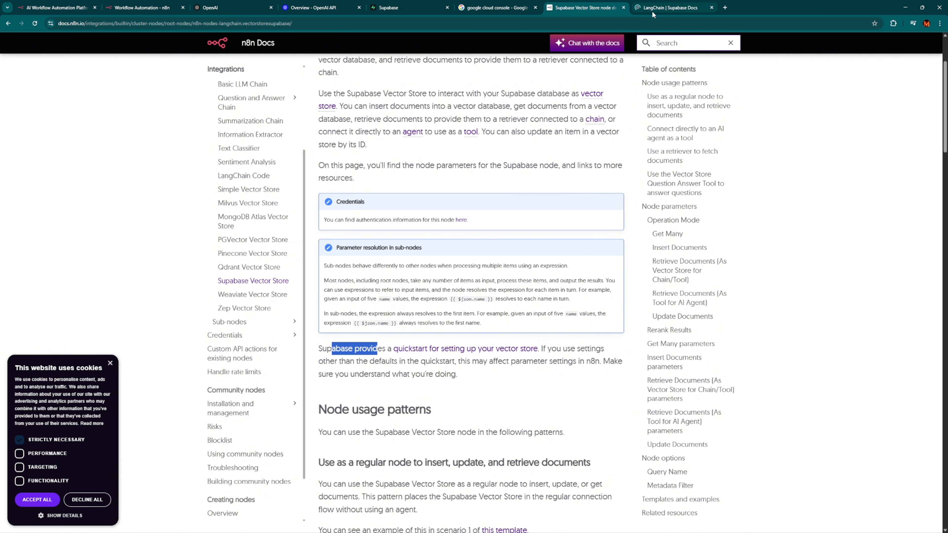
Copy the database setup SQL from Supabase's LangChain guide.
click(667, 7)
scroll(560, 378, down, 4)
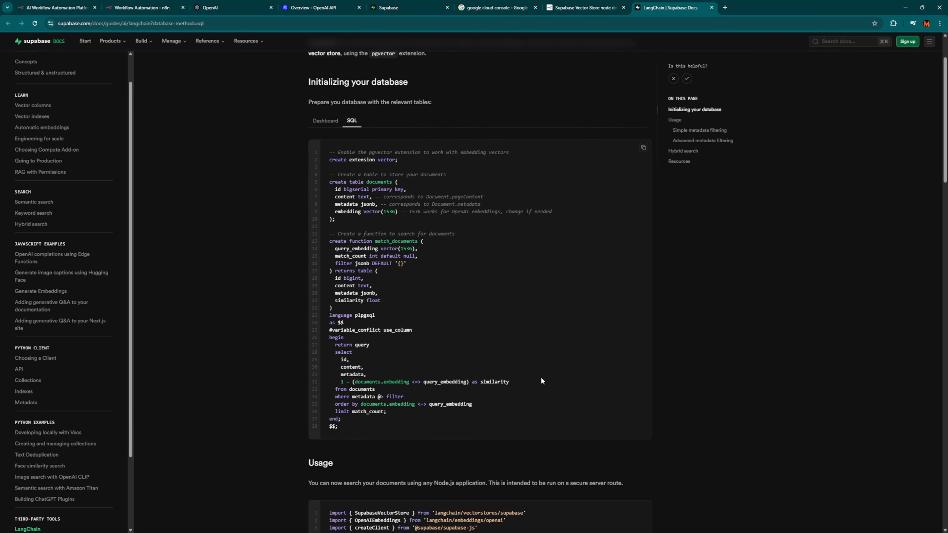
scroll(546, 375, up, 4)
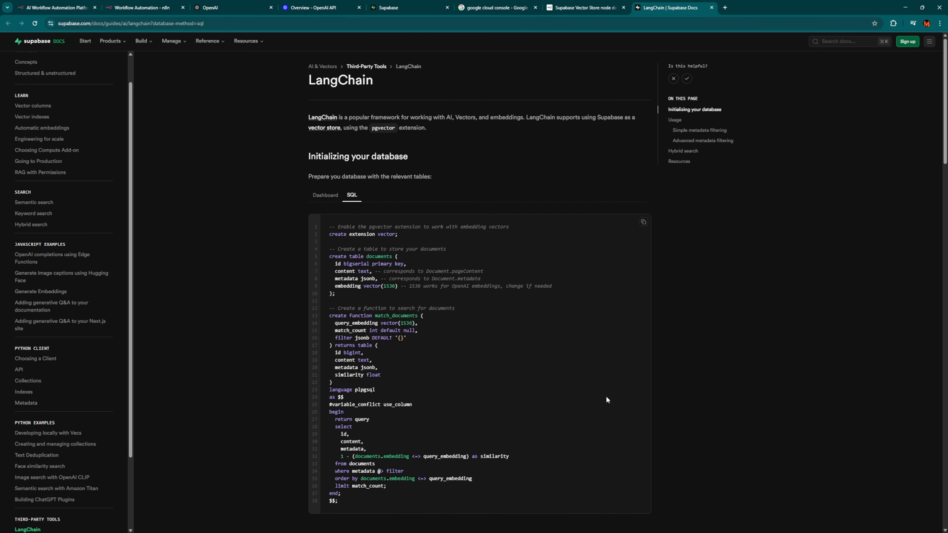
click(642, 223)
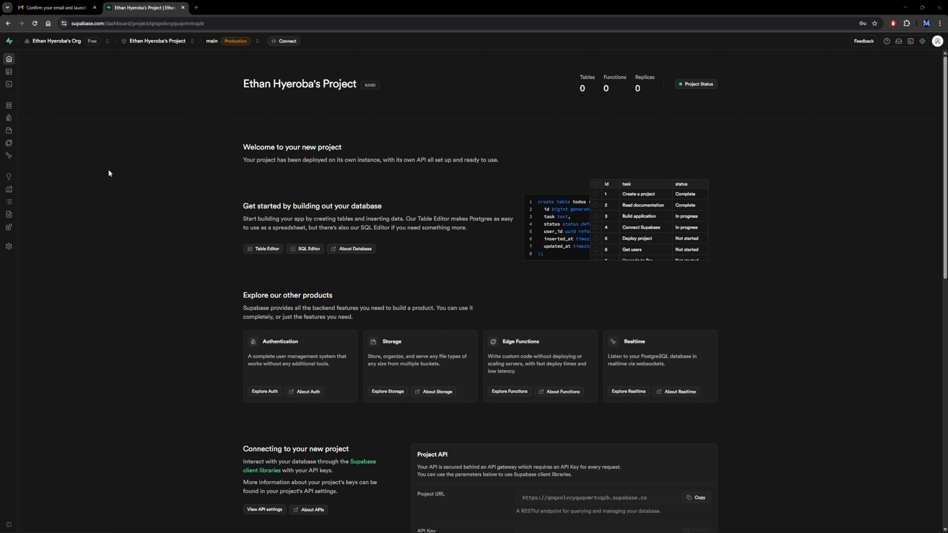
Paste the setup SQL into a new SQL Editor query and run it to create documents and match_documents.
click(12, 90)
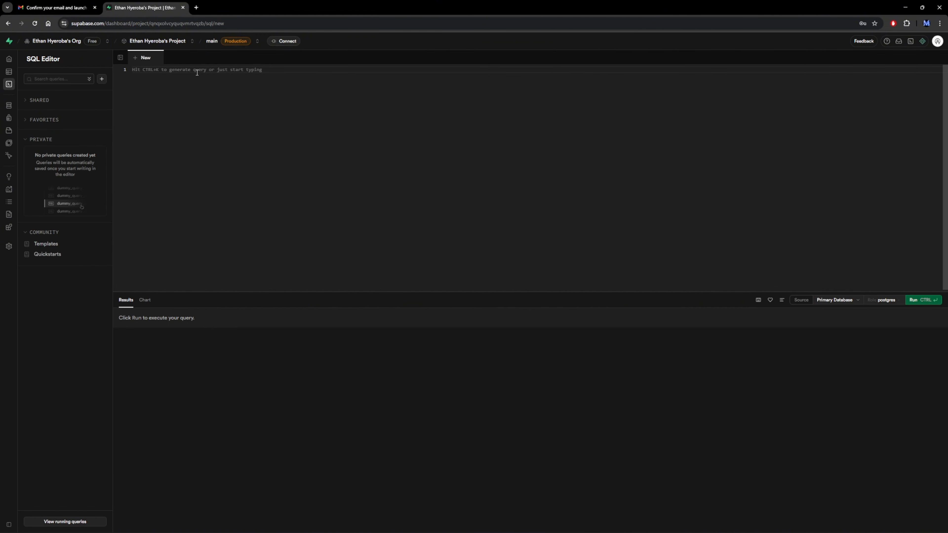
key(ctrl+v)
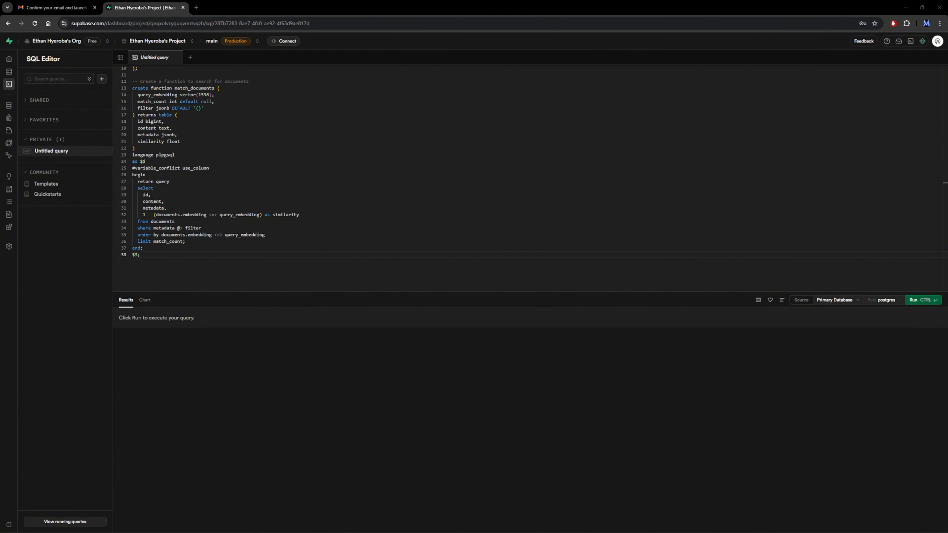
click(924, 303)
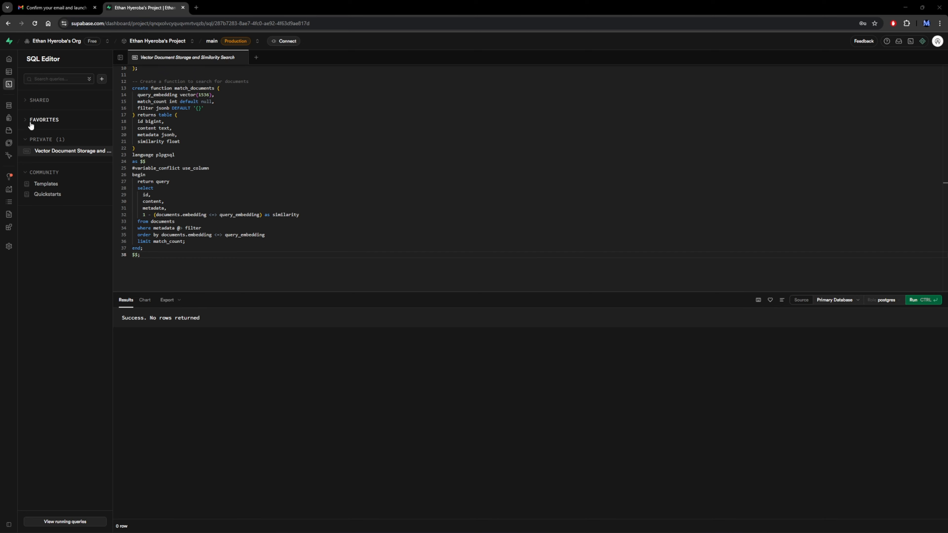
click(19, 71)
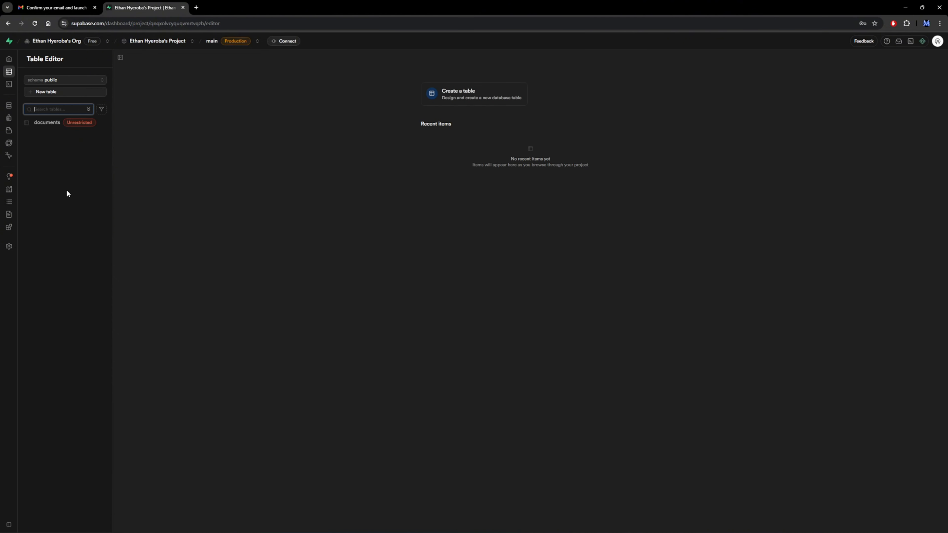
Open the empty documents table in Table Editor and confirm enabling Row Level Security on it.
click(47, 123)
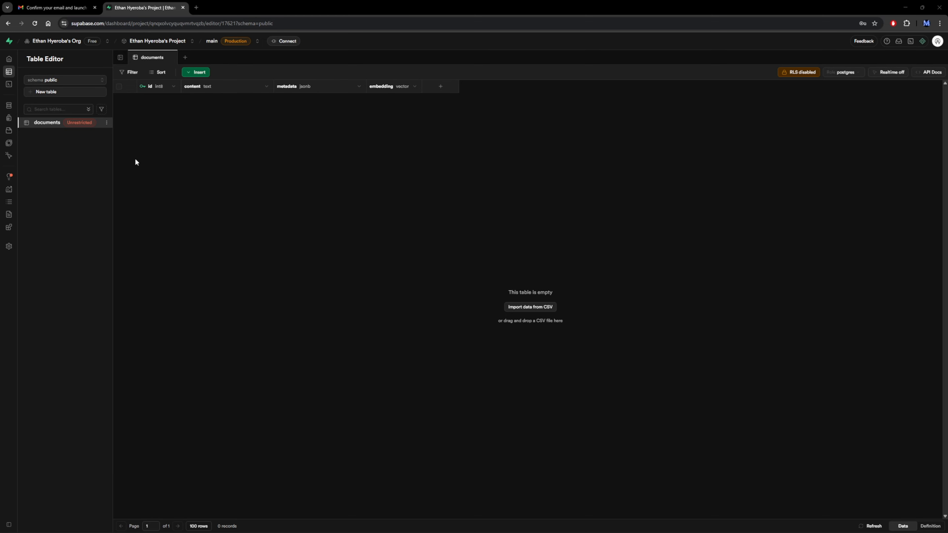
mouse_move(82, 126)
click(794, 73)
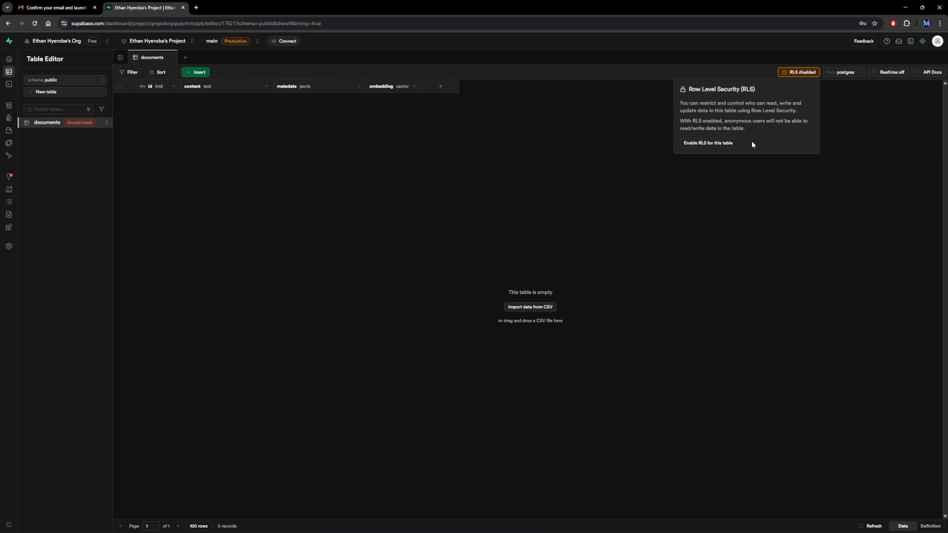
click(708, 143)
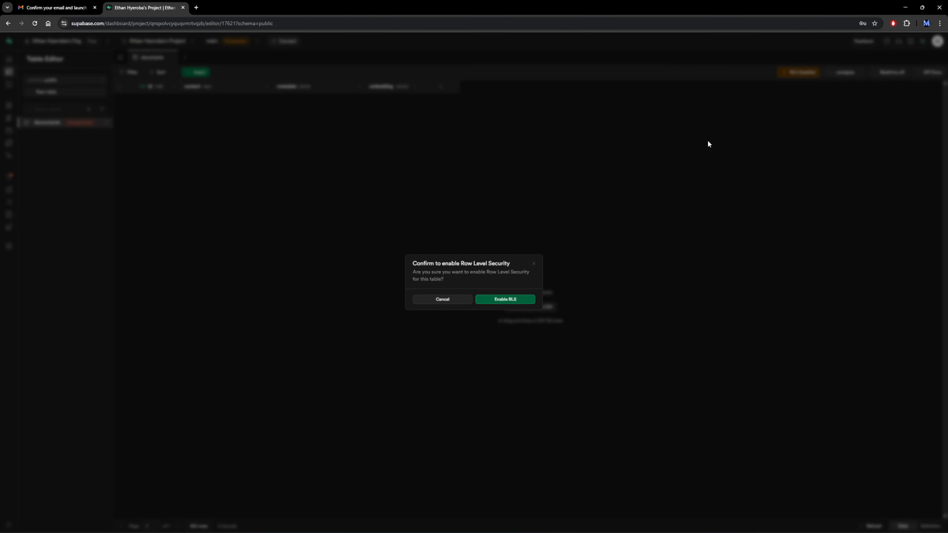
click(505, 299)
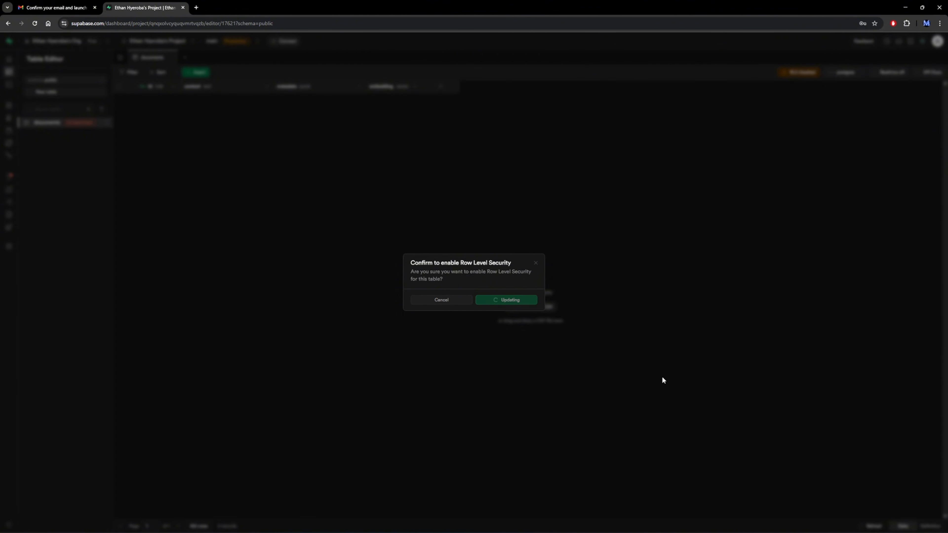
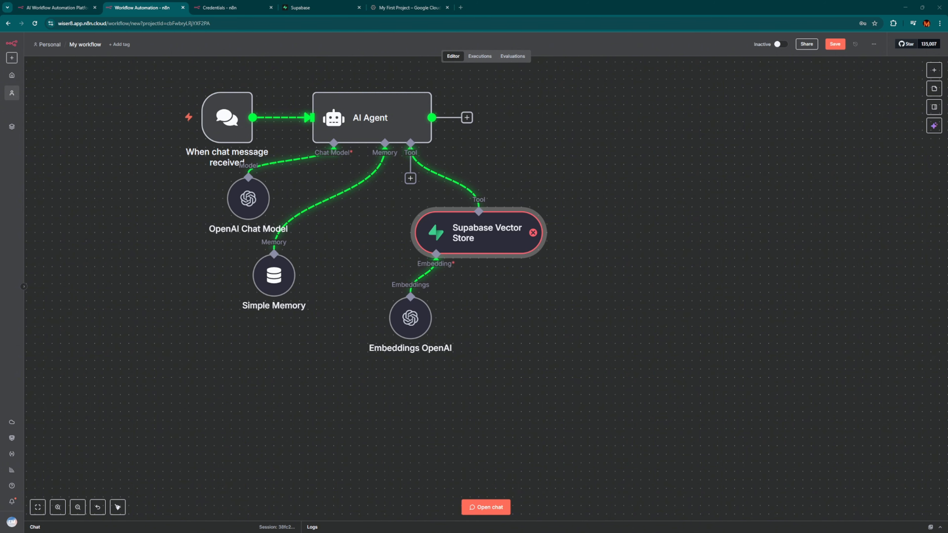
Open a new browser tab with 'google cloud console' entered in the address bar.
key(ctrl+t)
text(google cloud console)
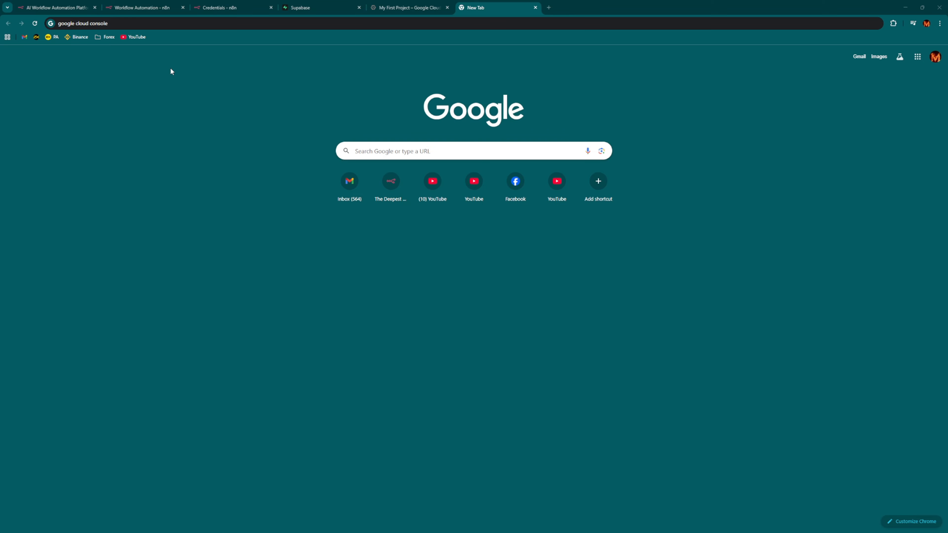
Search Google for 'google cloud console' and open the Google Cloud console result.
click(149, 22)
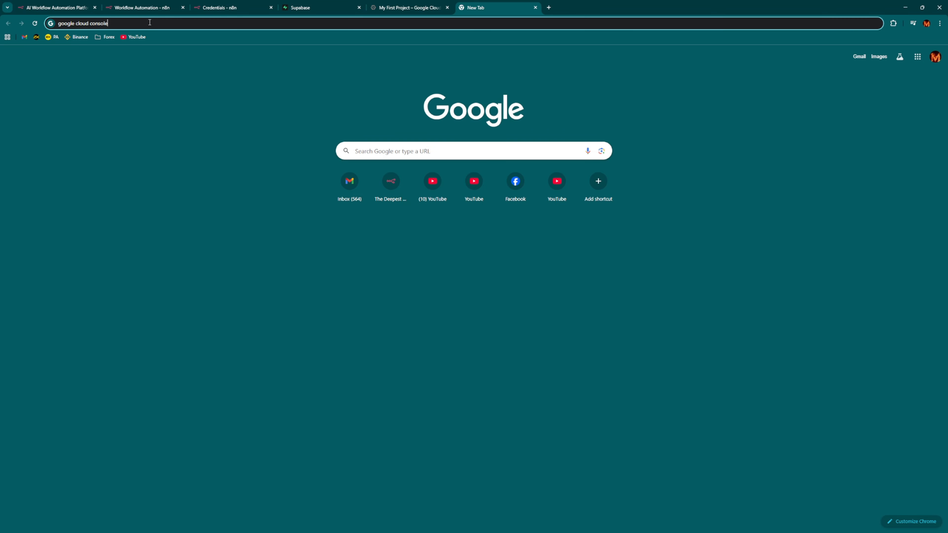
key(Return)
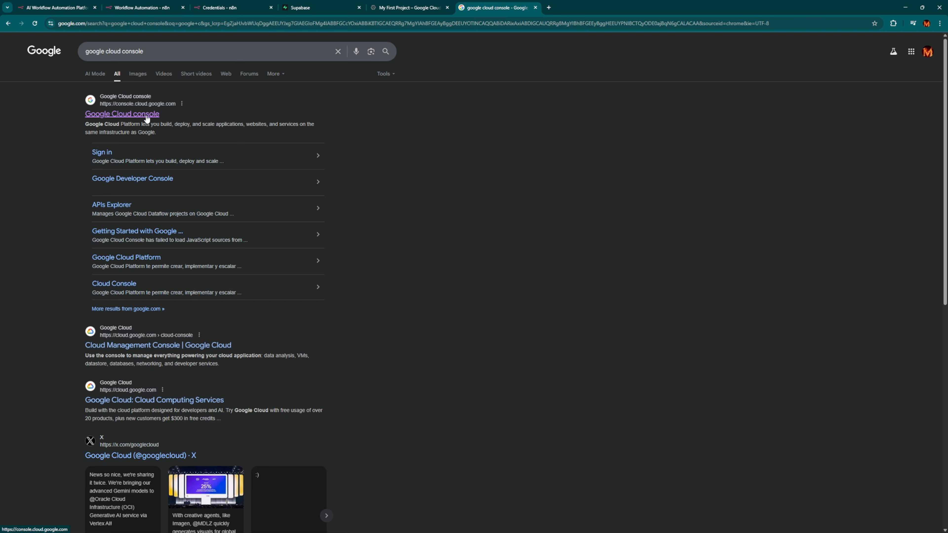
click(127, 117)
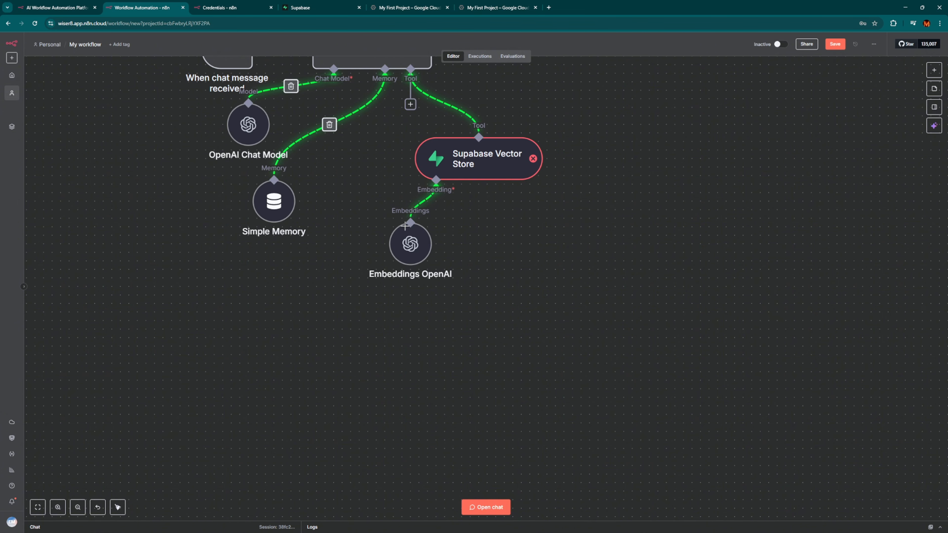
Add a Google Drive 'Download file' node to the canvas through the Add node search.
scroll(289, 376, up, 1)
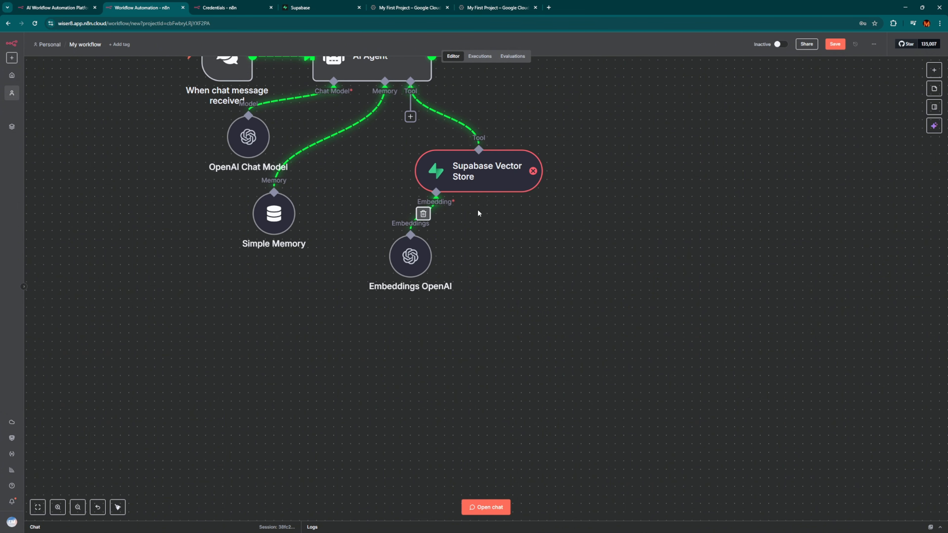
right_click(218, 424)
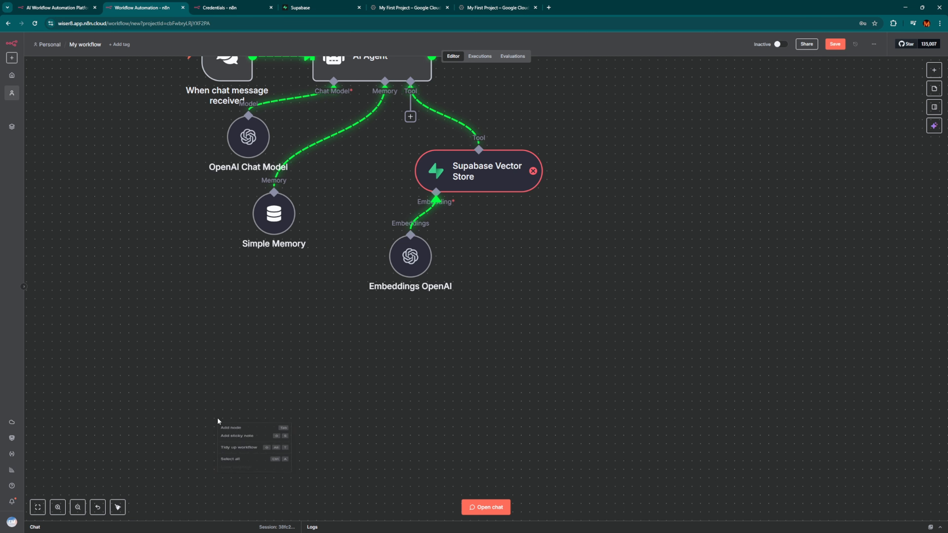
click(227, 432)
text(google drive)
key(Return)
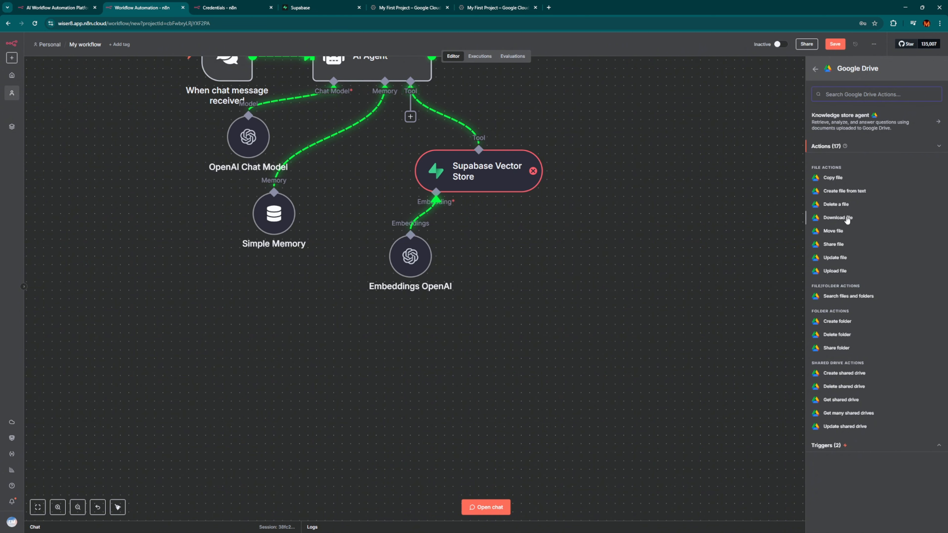
click(837, 218)
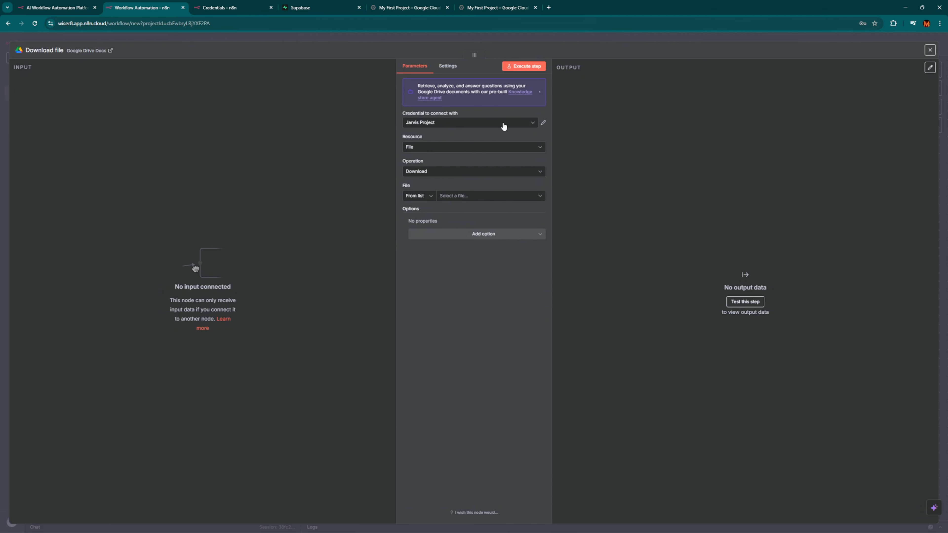
Create a new Google Drive OAuth2 credential and go back to the Google Cloud welcome page.
click(532, 125)
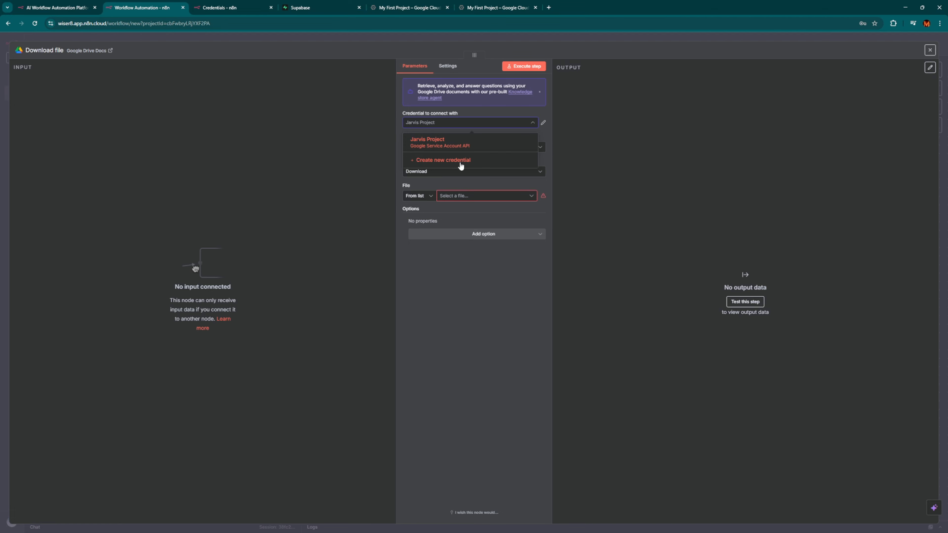
click(496, 165)
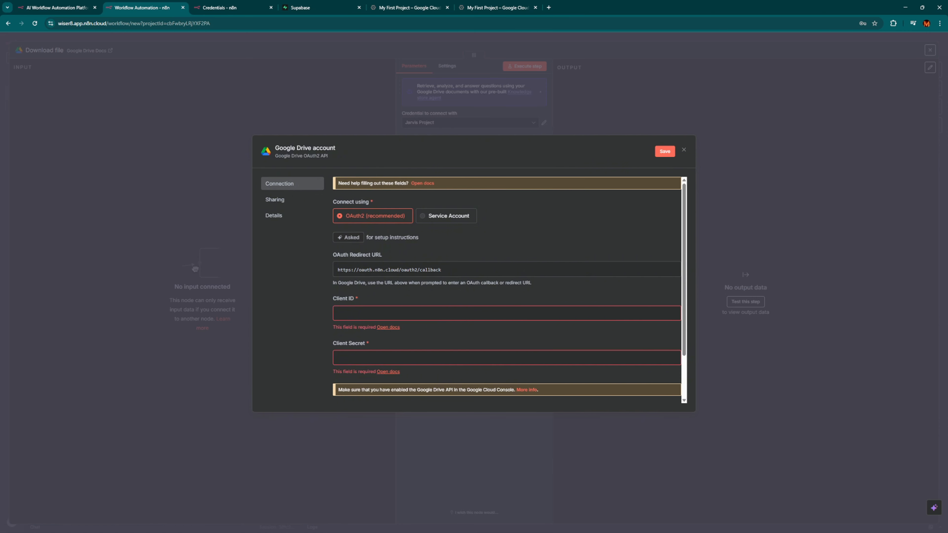
key(ctrl+9)
key(ctrl+w)
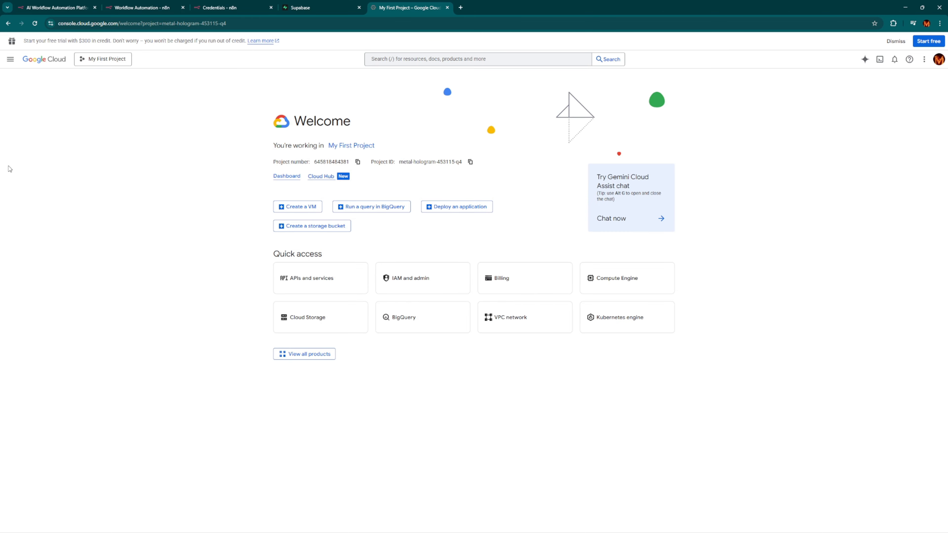
Search the API Library for 'google drive api', open Google Drive API and enable it.
click(13, 63)
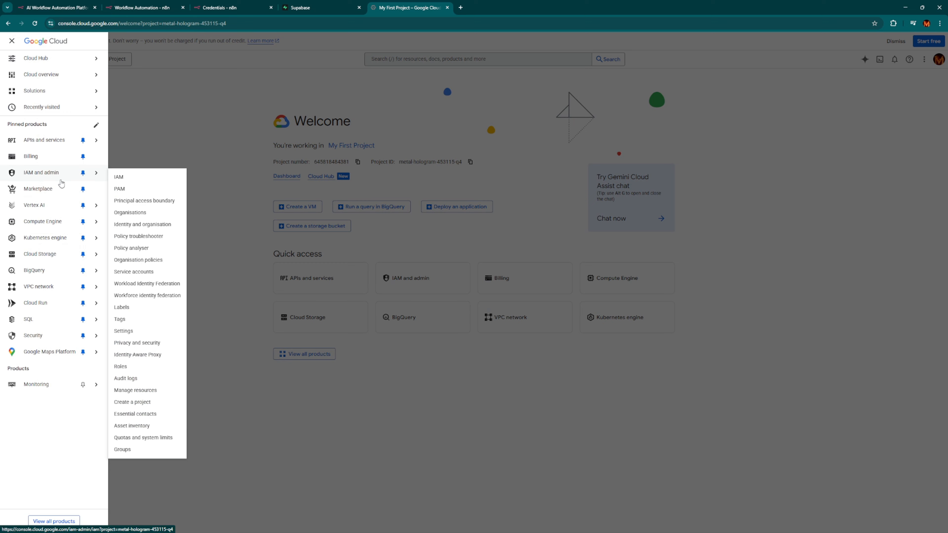
mouse_move(10, 142)
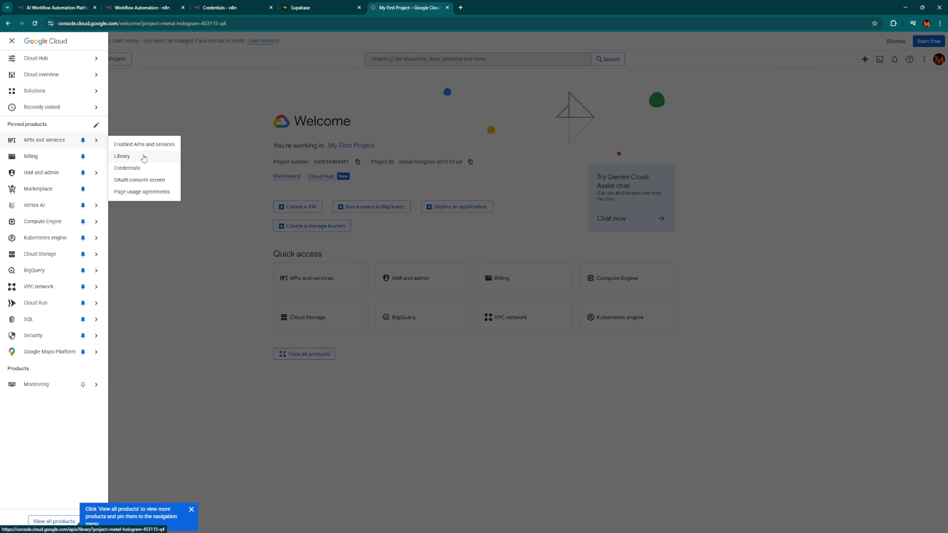
click(145, 156)
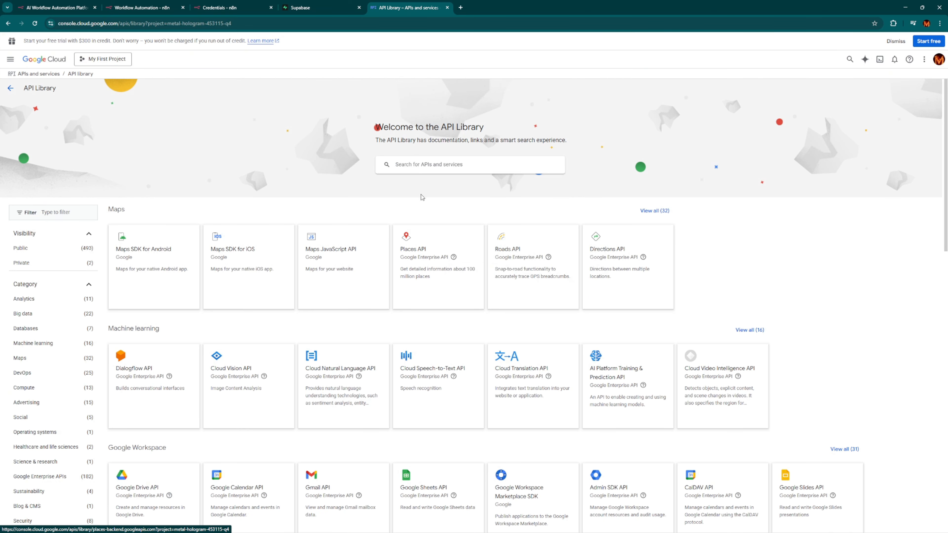
click(430, 169)
text(goog)
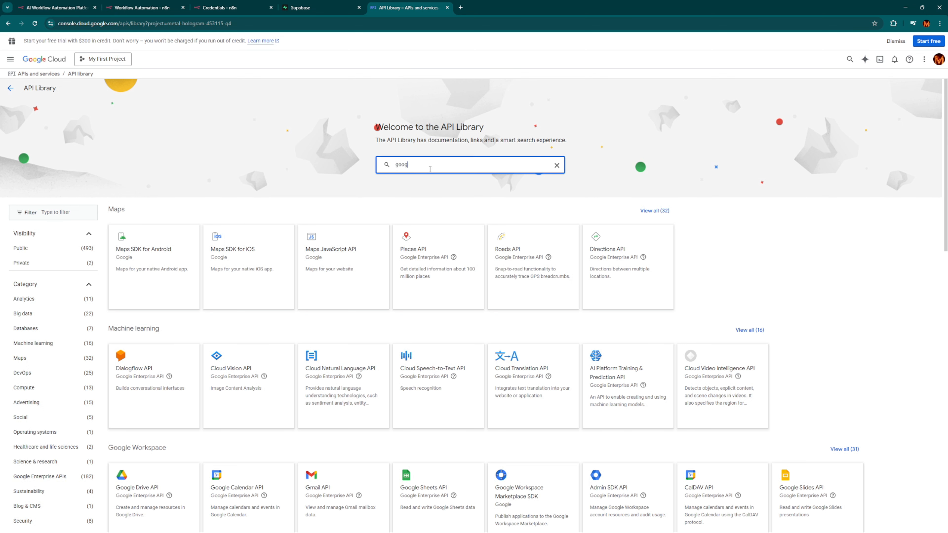
text(le drive)
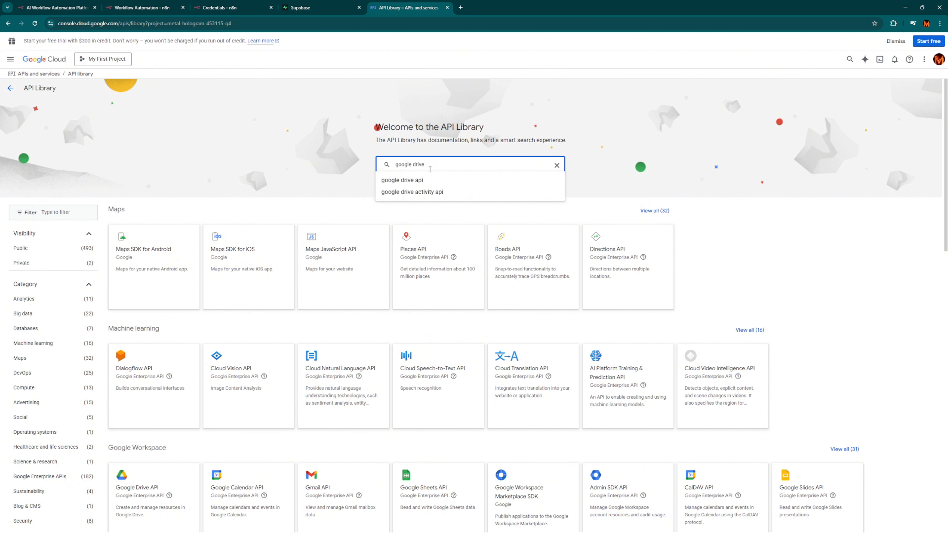
click(421, 179)
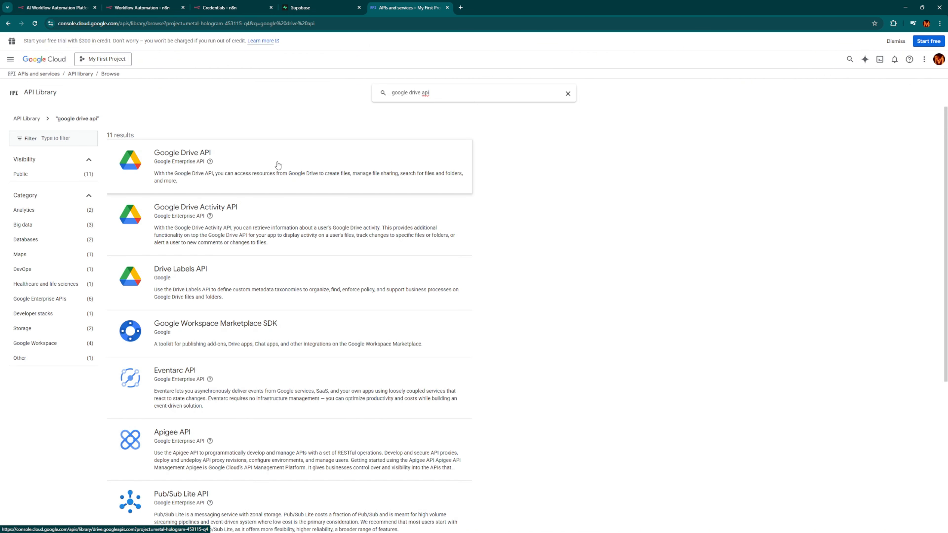
click(308, 168)
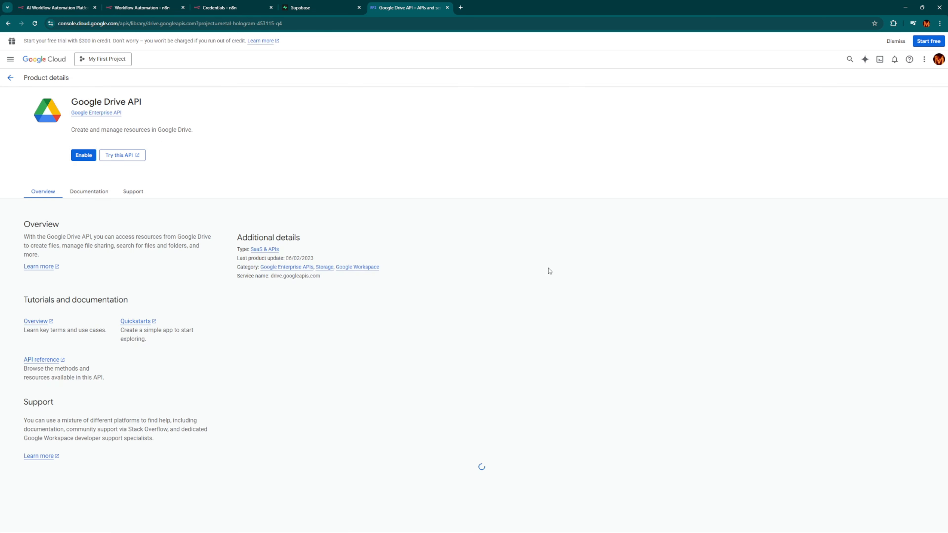
click(83, 155)
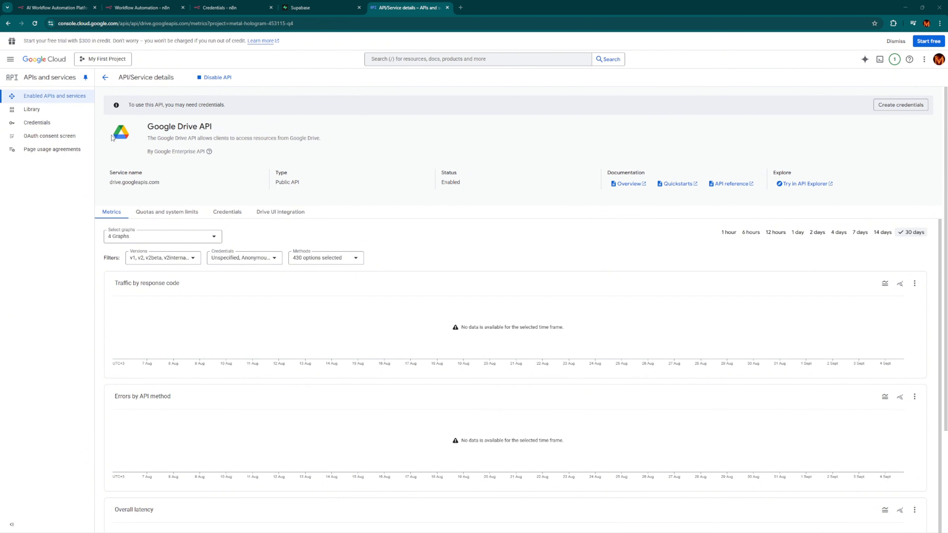
Start the OAuth consent screen setup under APIs and services to reach the App Information form.
click(10, 59)
mouse_move(66, 143)
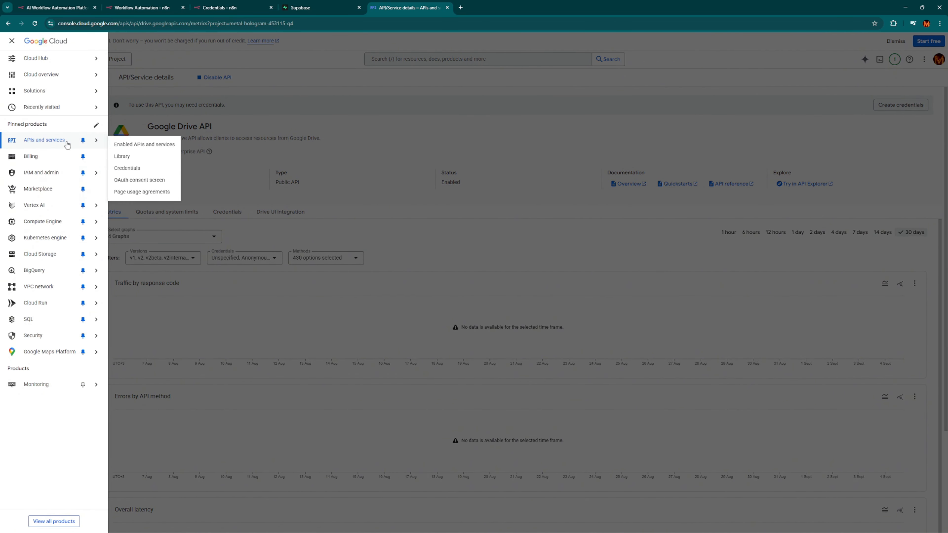
click(160, 181)
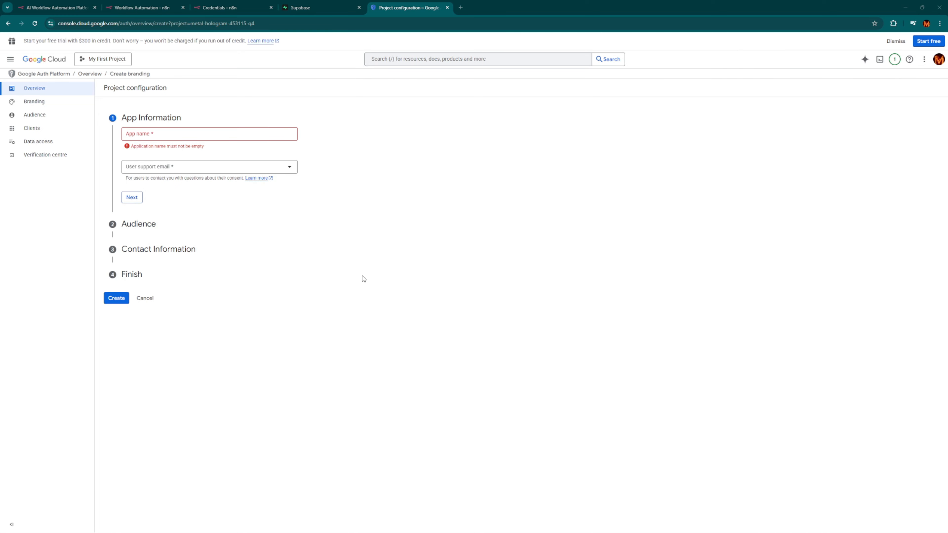
Name the app 'n8n HR Policy App', choose the account e-mail for user support, and continue.
click(180, 135)
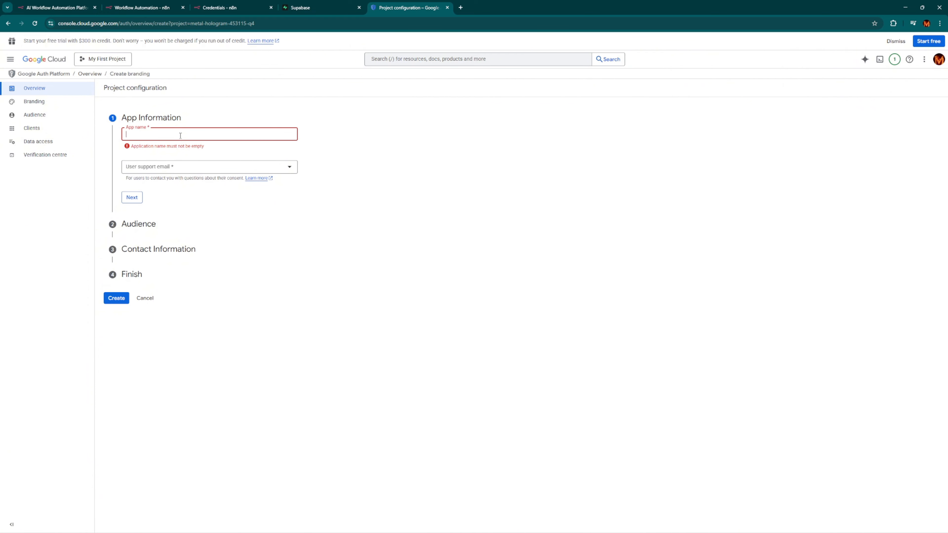
text(n8n)
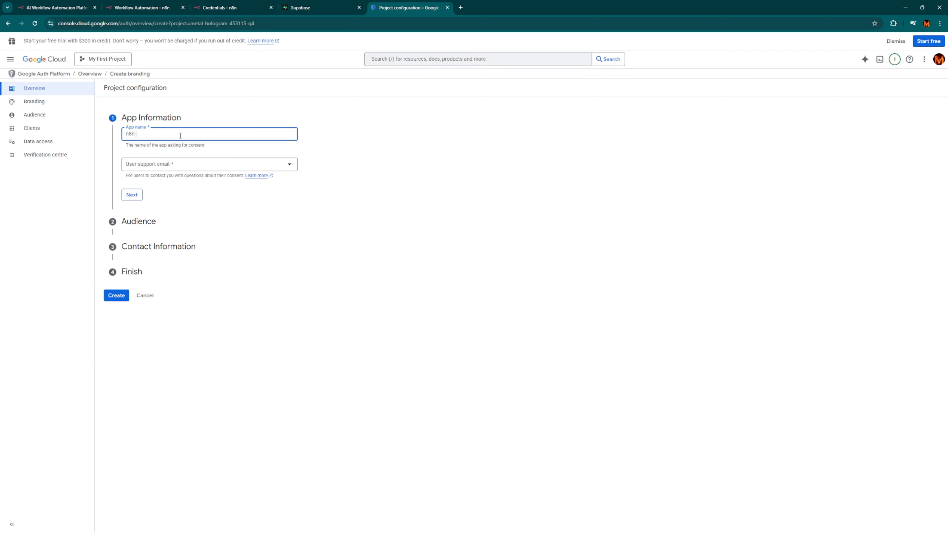
text( Po)
text(HR )
text(App)
click(209, 164)
click(164, 182)
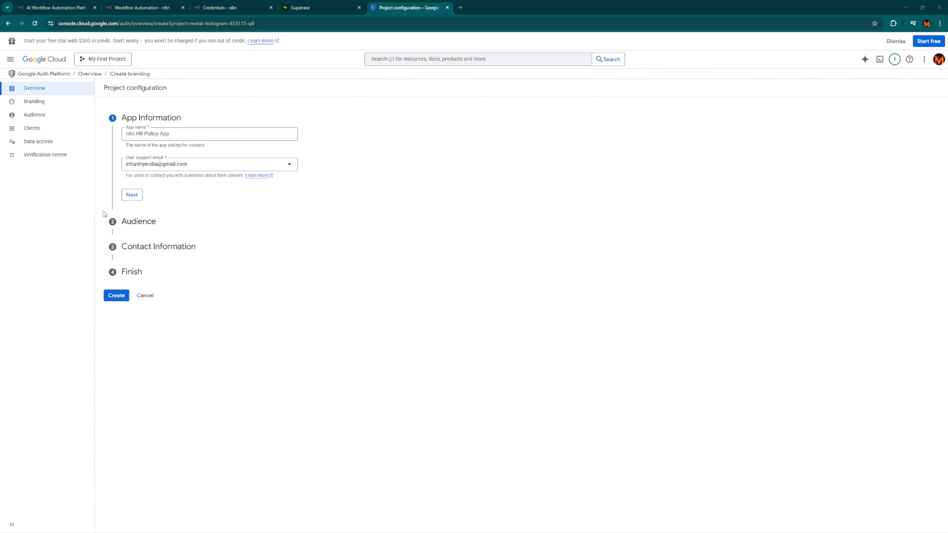
click(128, 196)
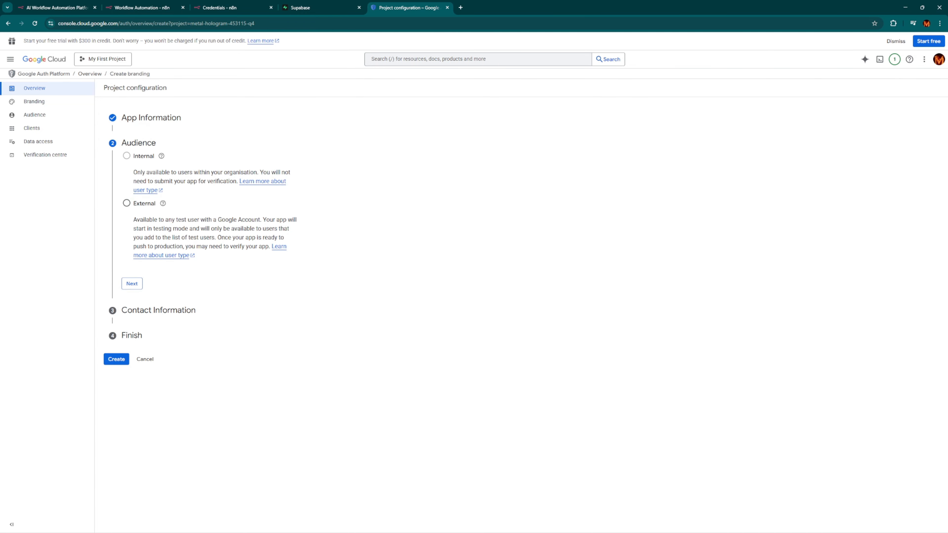
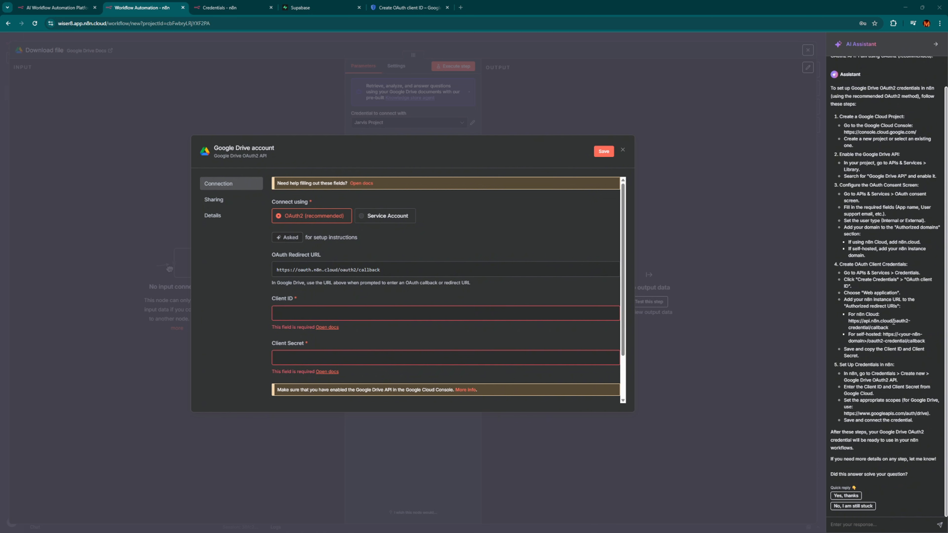
Copy n8n Cloud's redirect URL from the AI Assistant and create the 'n8n web app' Web application OAuth client.
drag(890, 326, 848, 320)
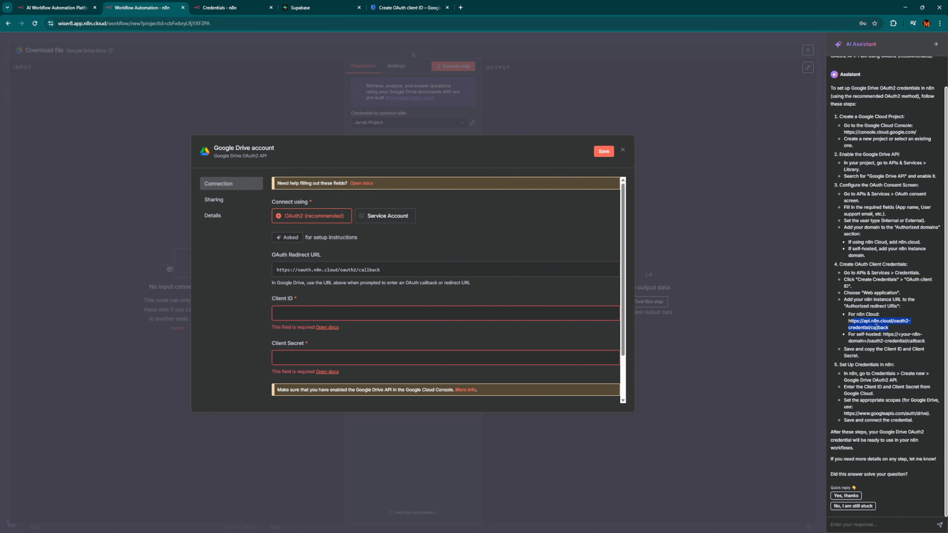
click(409, 7)
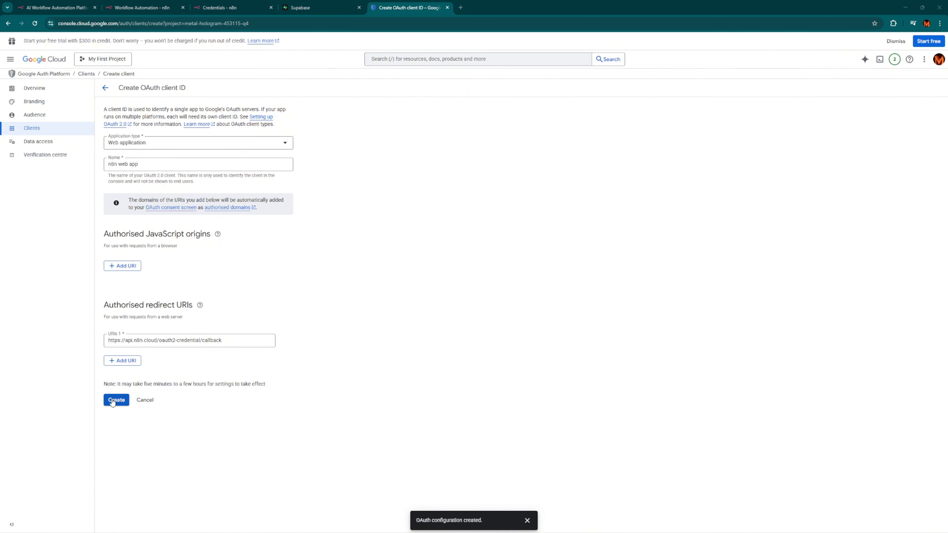
drag(115, 384, 238, 384)
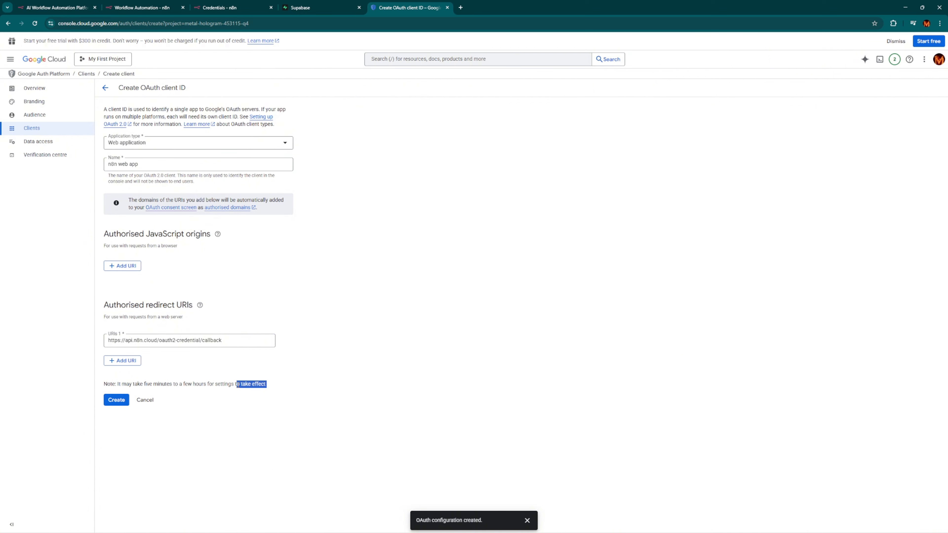
double_click(238, 383)
click(238, 384)
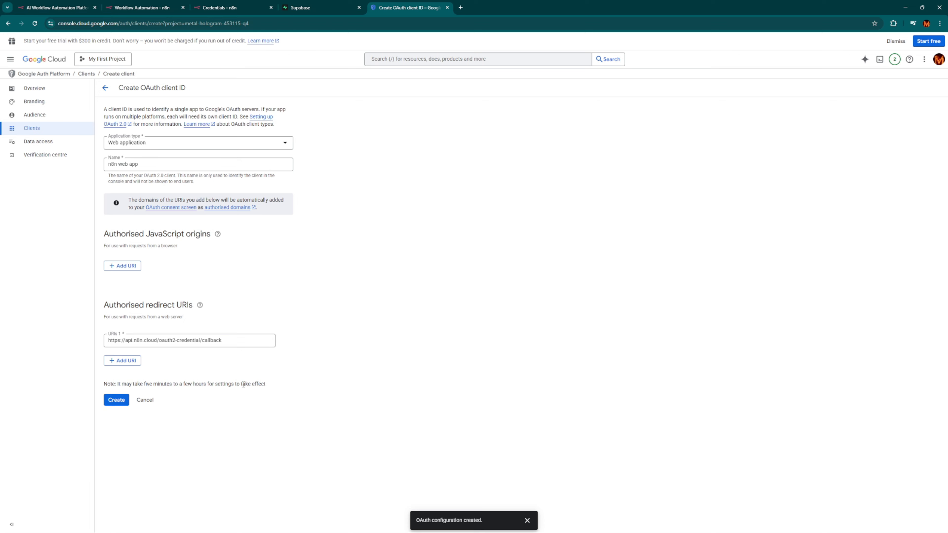
click(126, 400)
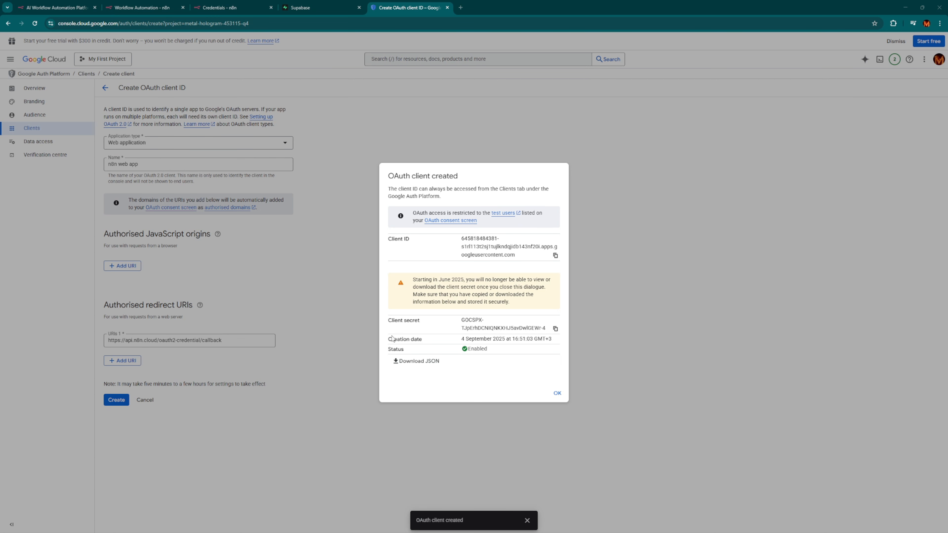
Download the new client's credentials as JSON, close the confirmation, and open the n8n web app client.
click(418, 362)
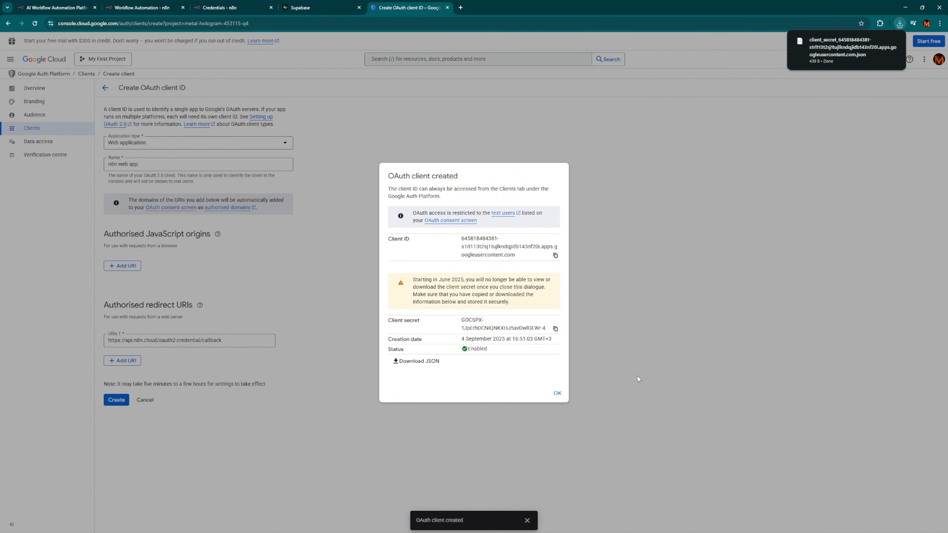
click(557, 393)
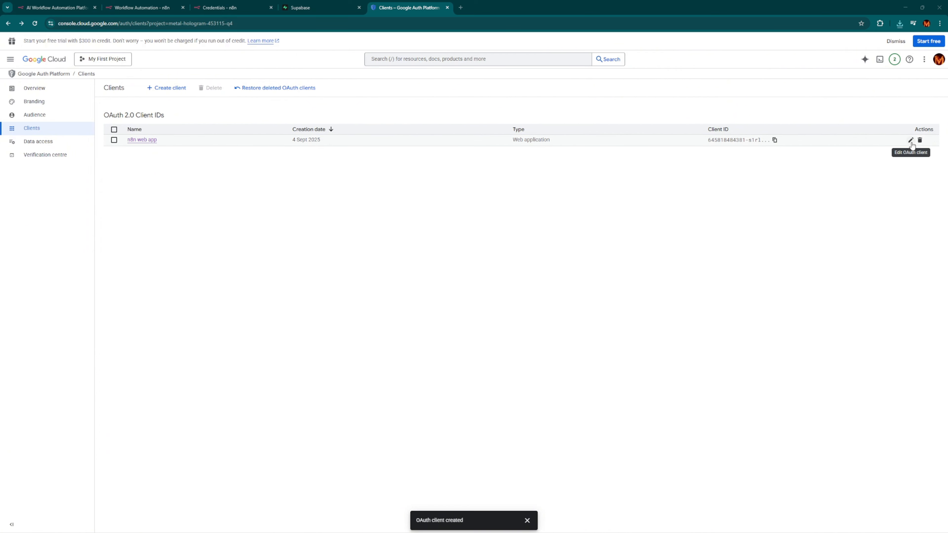
click(910, 141)
Paste the OAuth Client ID into the n8n Google Drive credential's Client ID field.
click(142, 7)
click(444, 312)
key(ctrl+v)
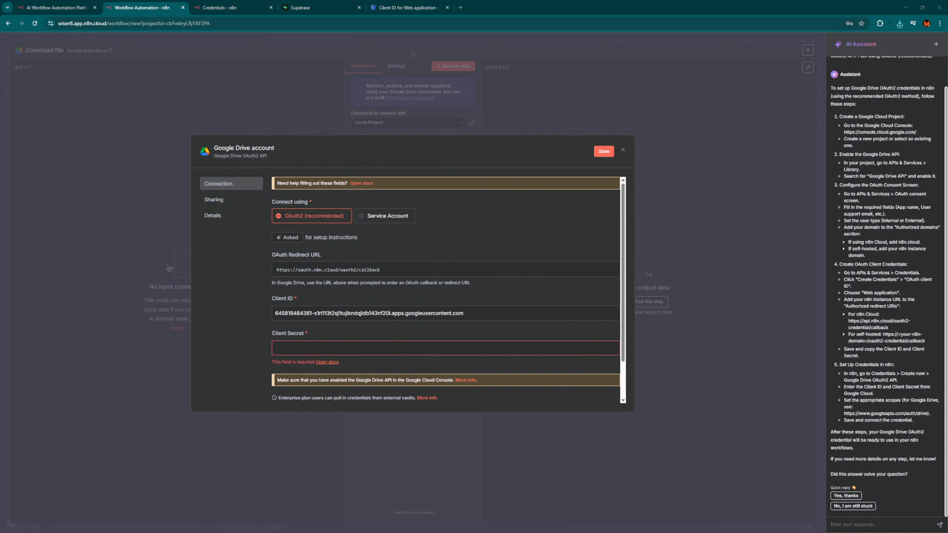
Copy the OAuth client secret from Google Cloud into the n8n credential form.
key(ctrl+5)
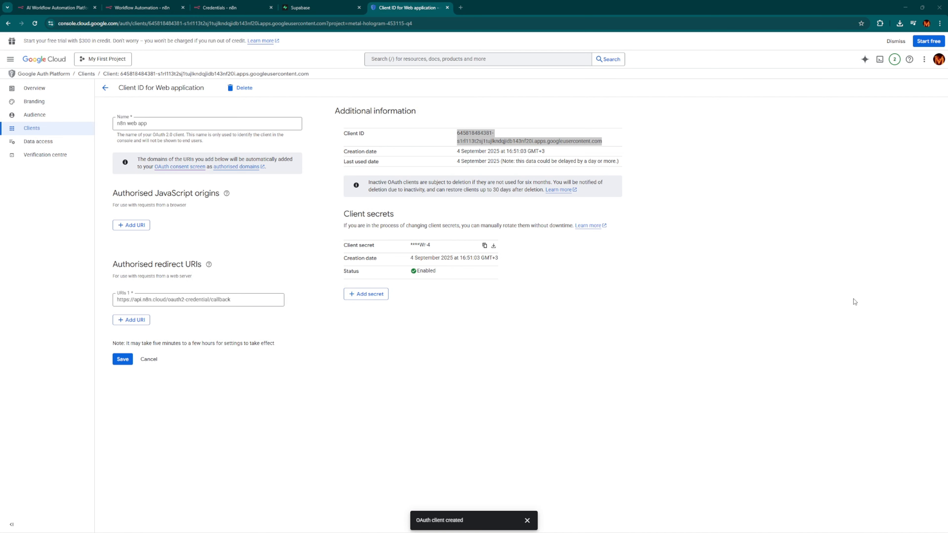
click(484, 246)
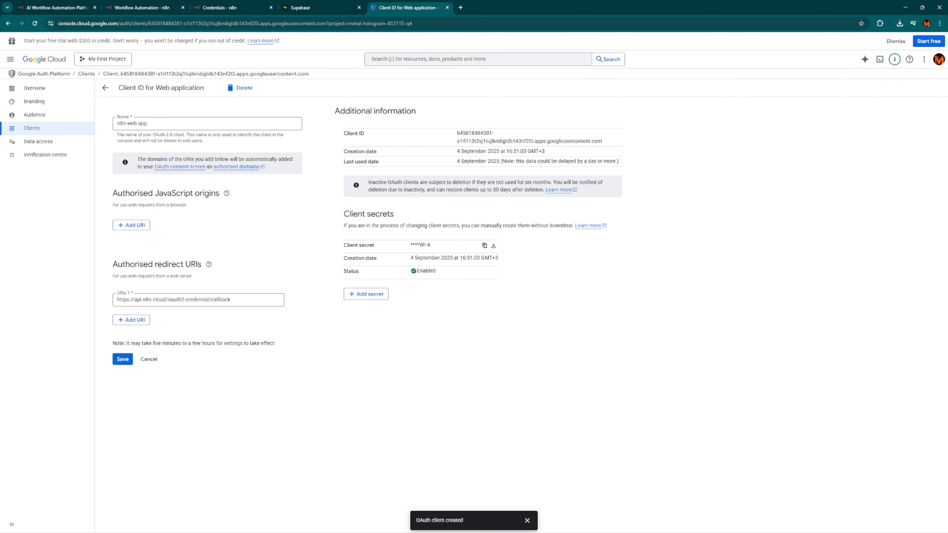
key(ctrl+2)
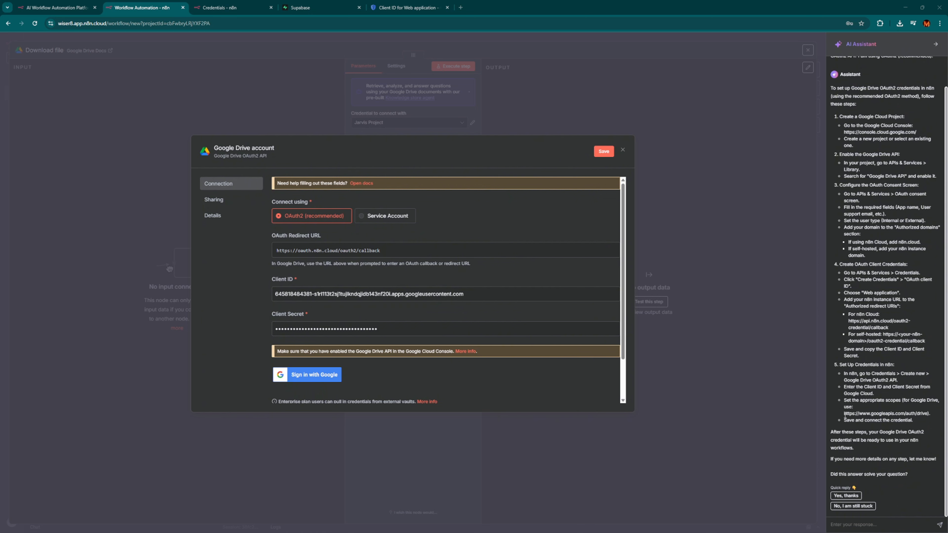
Copy the Google Drive scope URL from the AI Assistant's answer.
drag(844, 414, 926, 413)
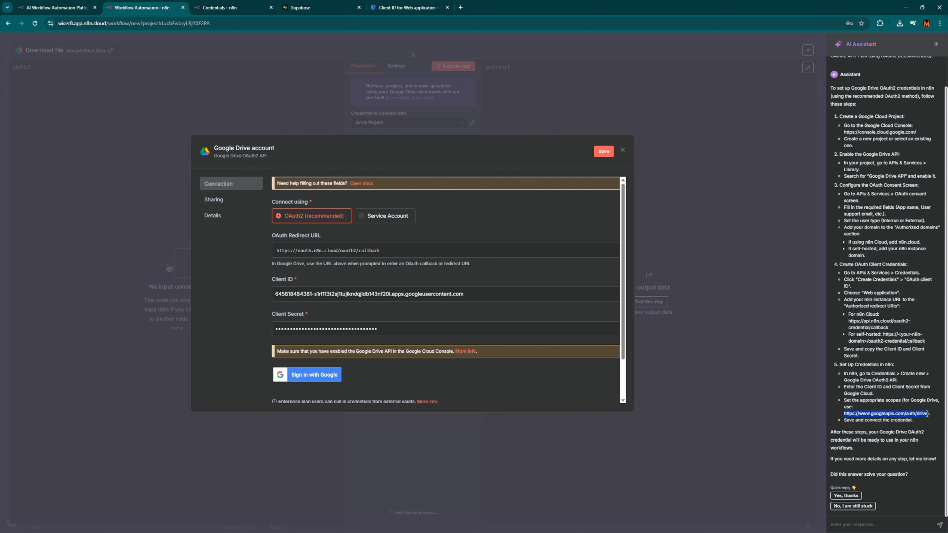
right_click(921, 415)
click(856, 425)
click(871, 416)
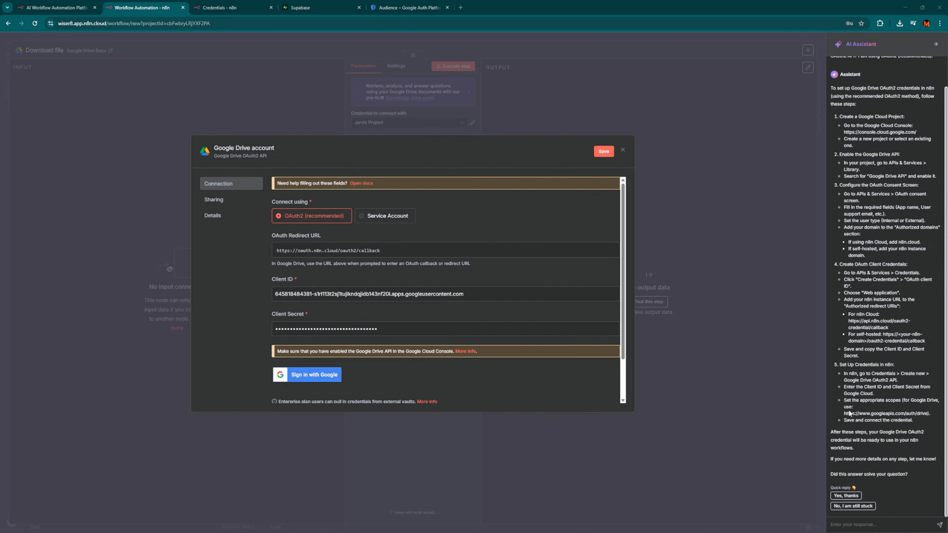
drag(845, 412, 926, 414)
key(ctrl+c)
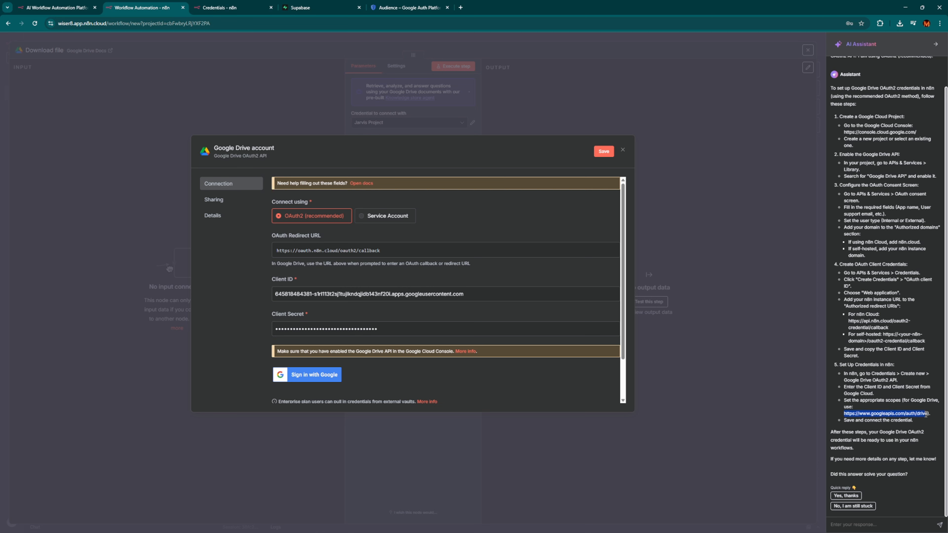
click(881, 401)
click(418, 8)
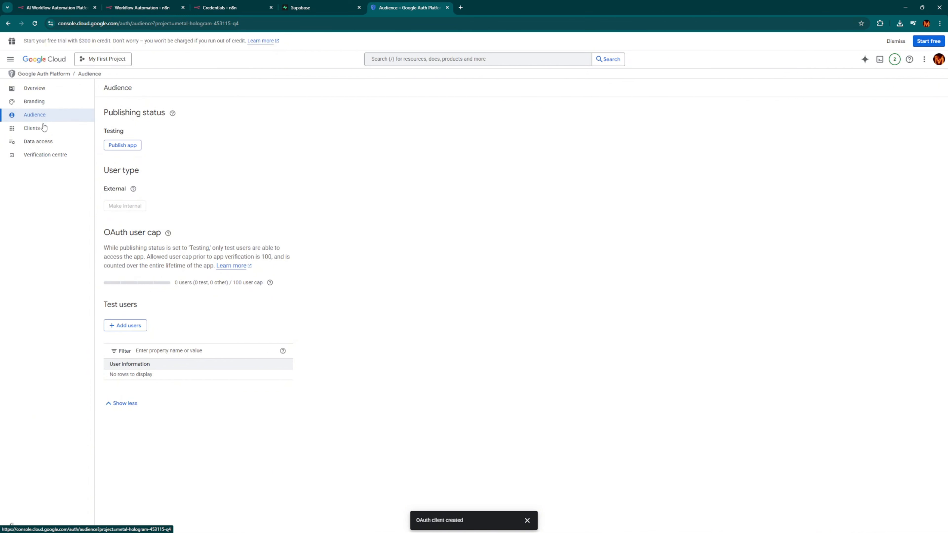
Add the Google account's e-mail address as the app's test user.
click(132, 330)
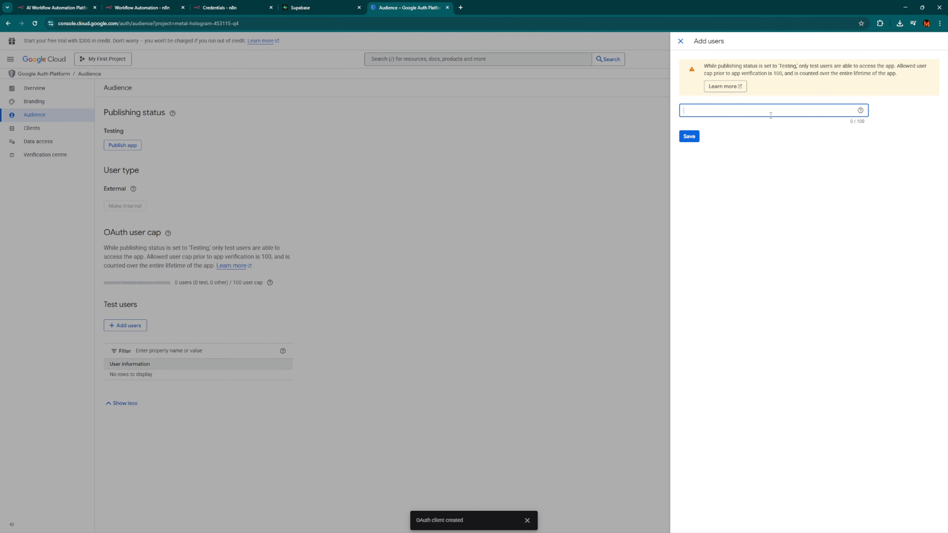
key(Return)
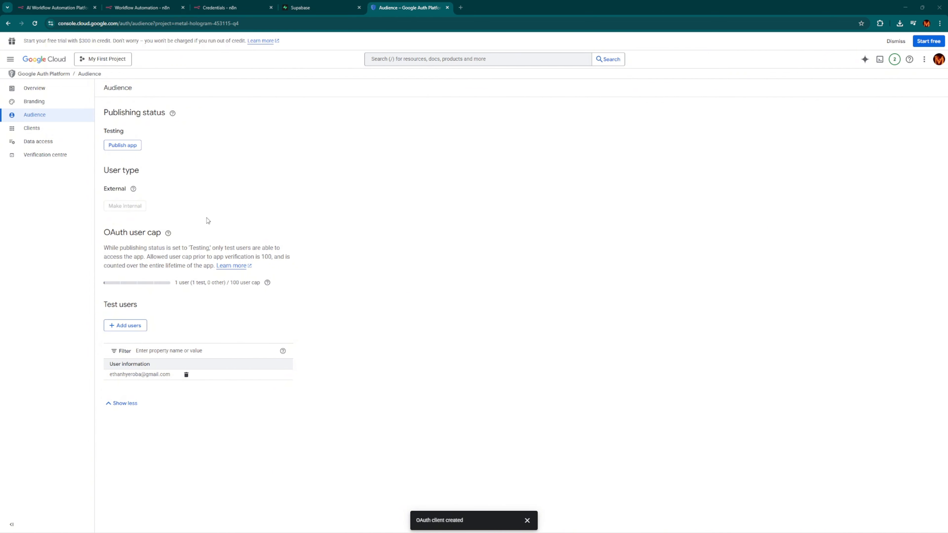
Open the Data access scope editor and focus its manual scope entry box.
click(56, 147)
click(140, 157)
click(757, 361)
key(ctrl+v)
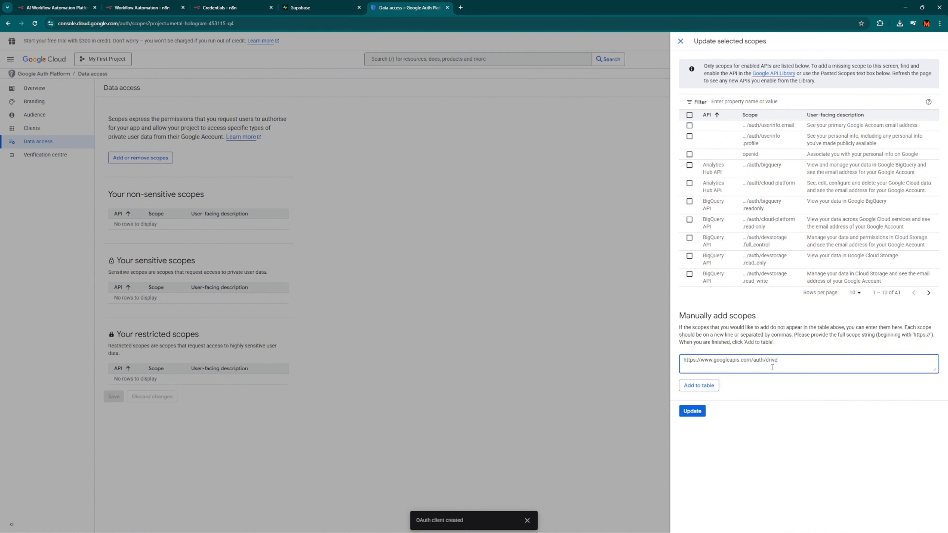
click(698, 385)
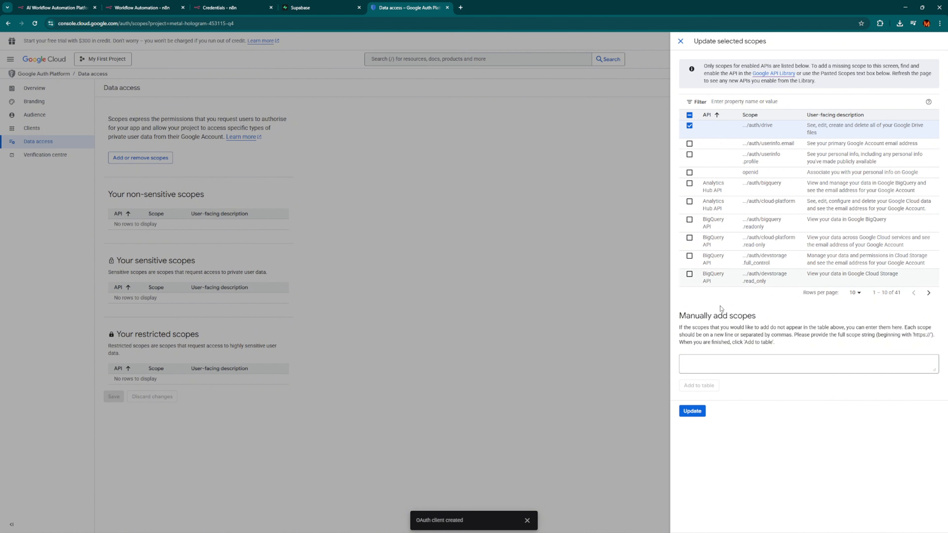
click(691, 410)
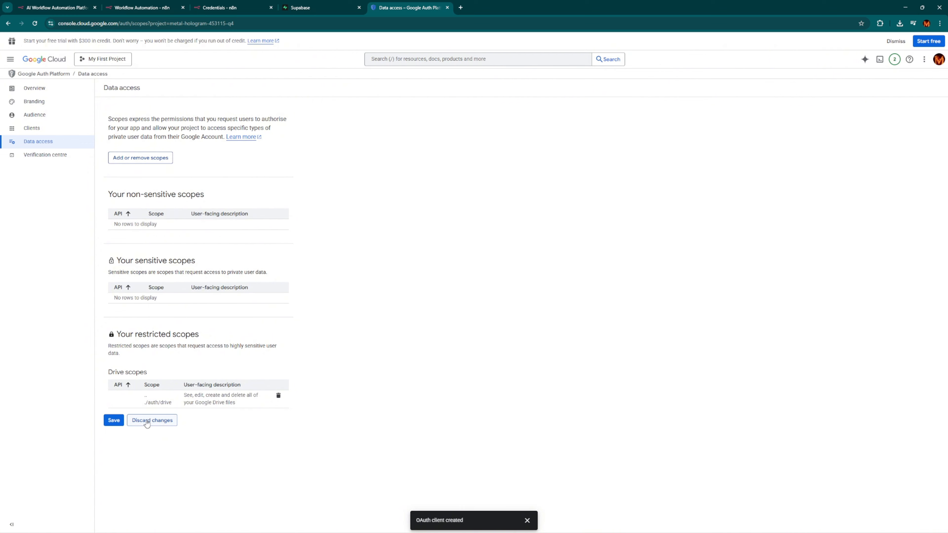
click(112, 420)
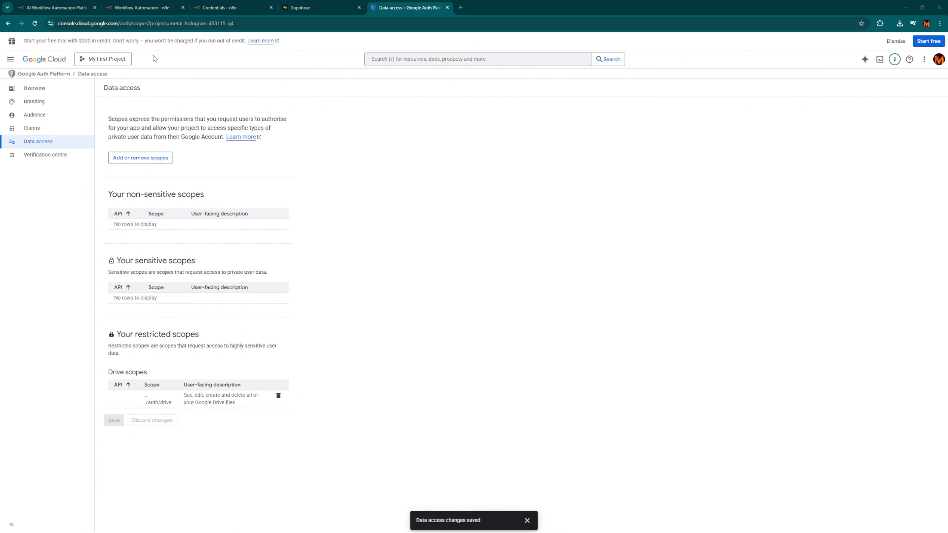
Save the n8n Drive credential and attempt Google sign-in, hitting the redirect URI mismatch error.
click(107, 7)
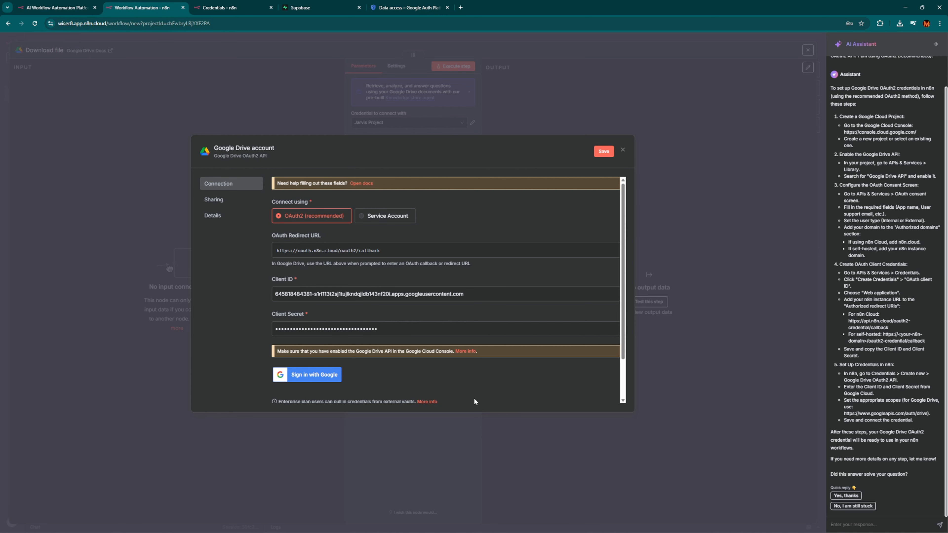
click(317, 377)
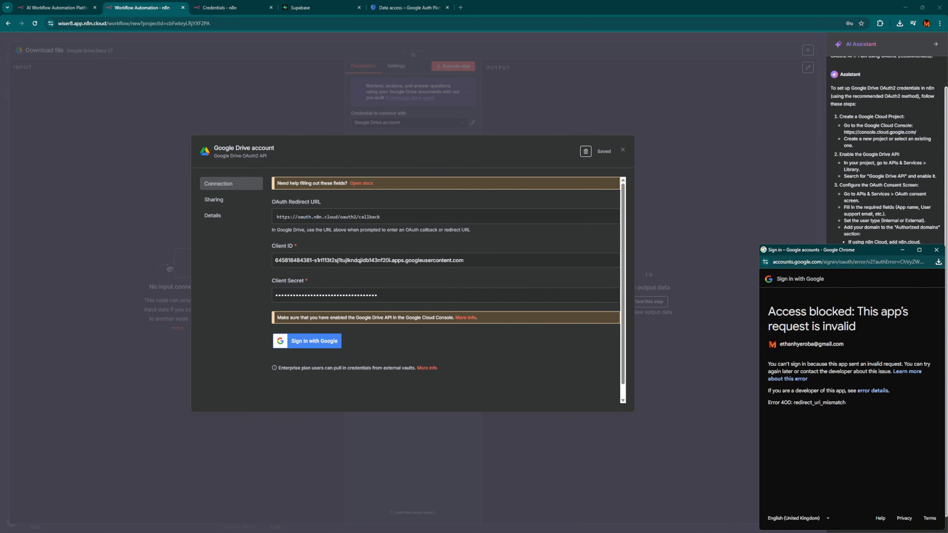
drag(810, 370, 877, 372)
click(869, 367)
click(854, 371)
click(936, 250)
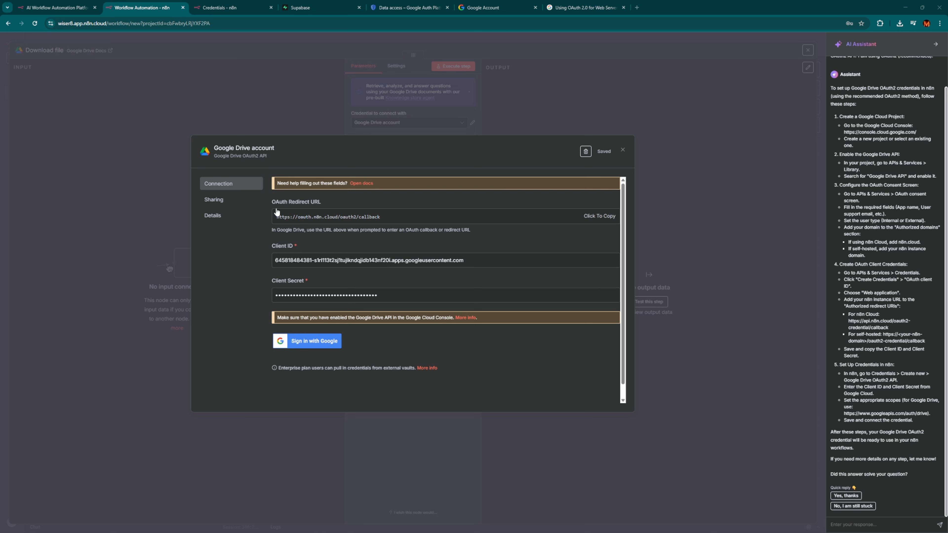
Copy n8n's OAuth Redirect URL from the credential form.
click(284, 206)
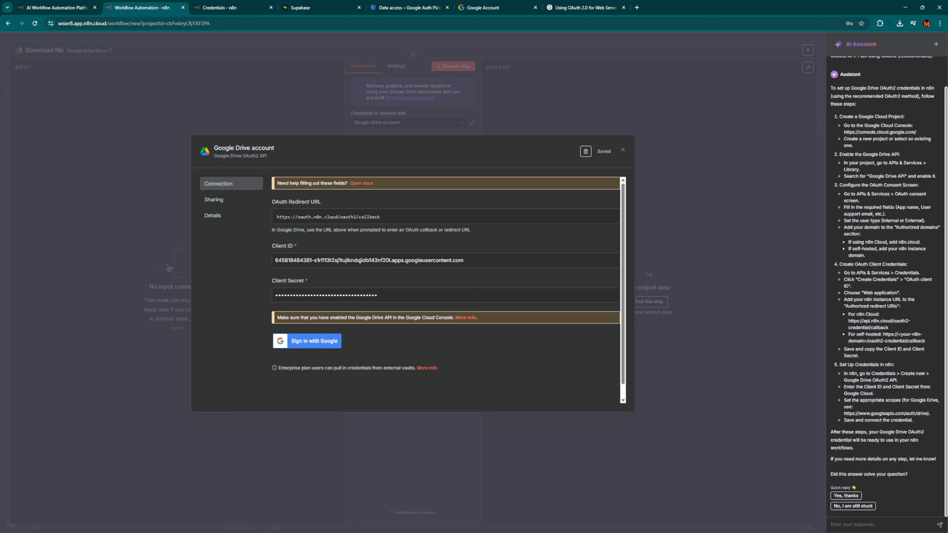
click(598, 218)
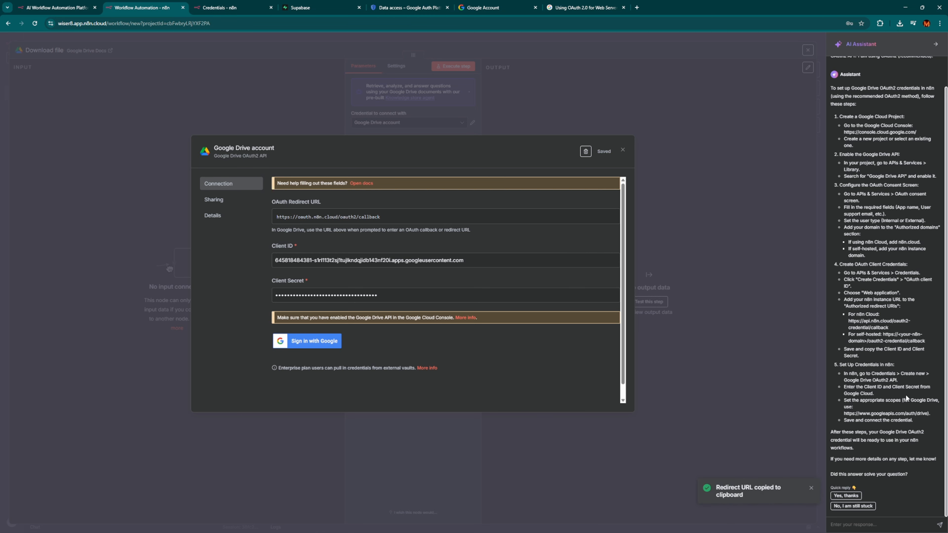
click(583, 7)
Add the copied oauth.n8n.cloud callback as a second redirect URI on n8n web app and save.
click(407, 7)
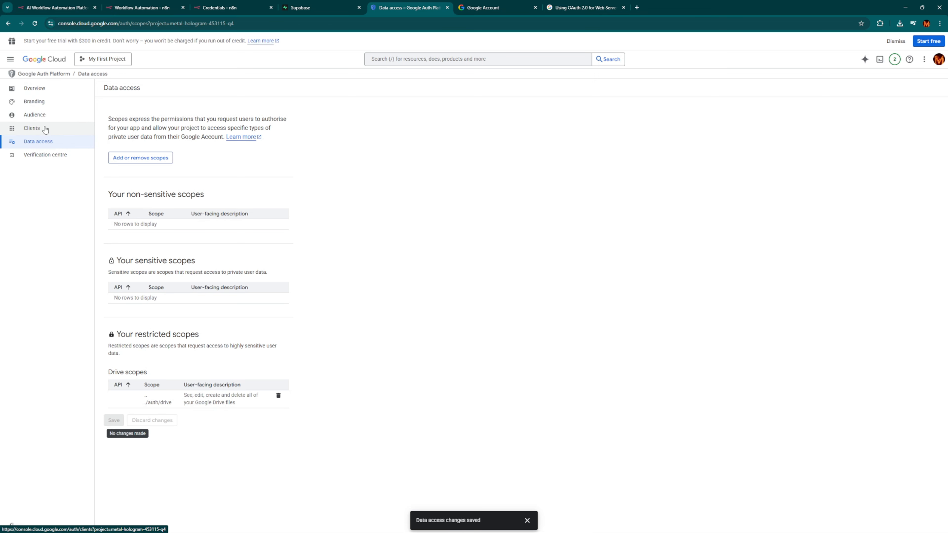
click(45, 129)
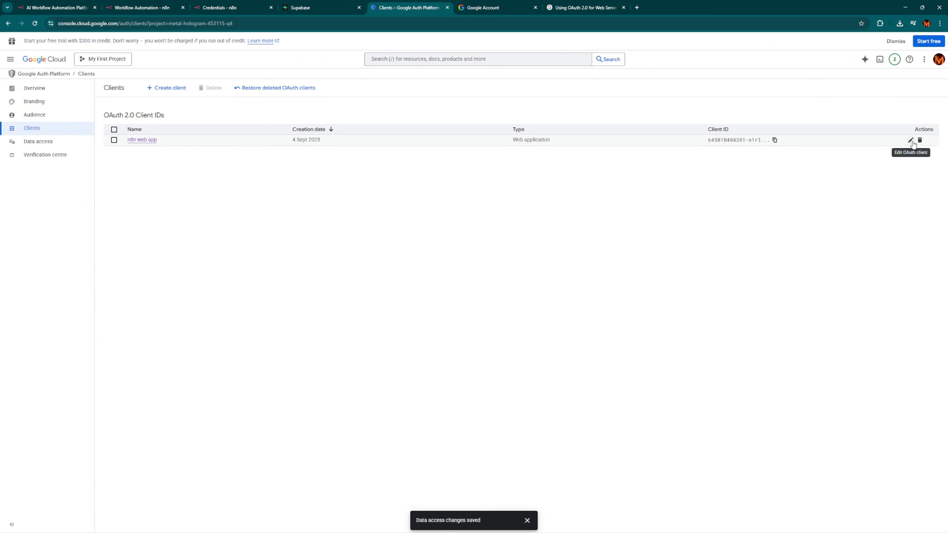
click(910, 140)
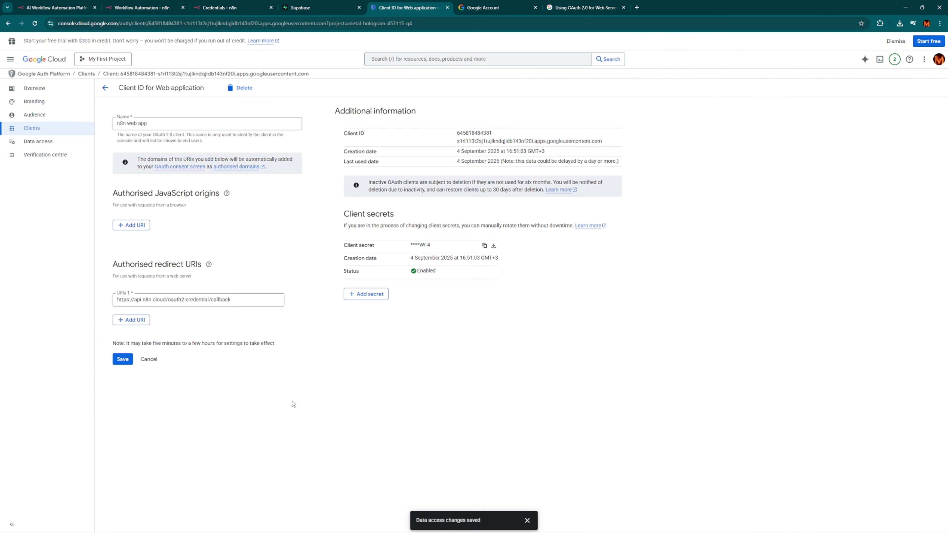
click(136, 320)
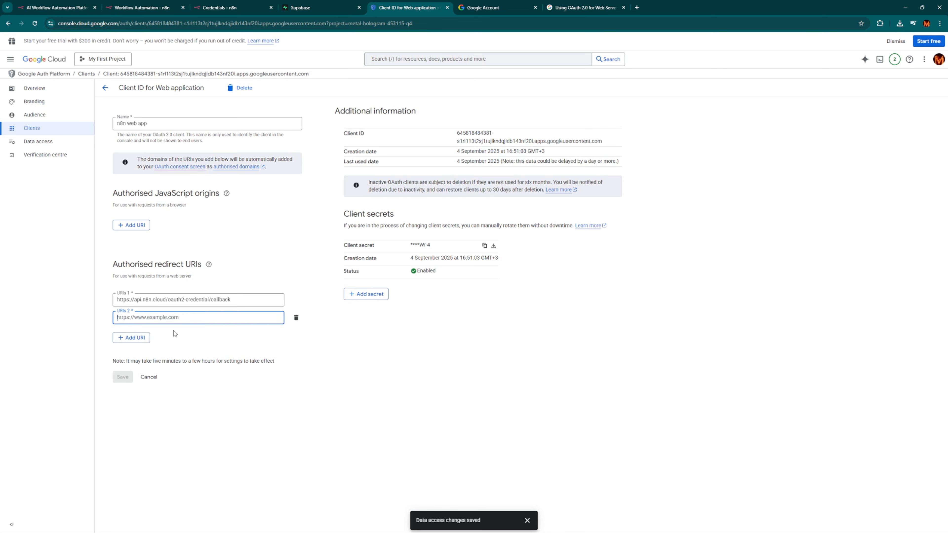
key(ctrl+v)
click(123, 379)
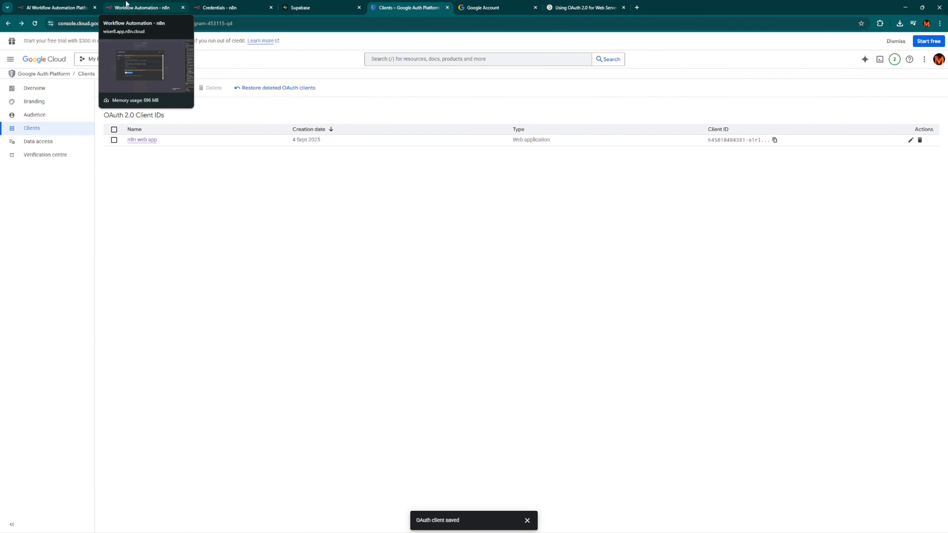
click(149, 5)
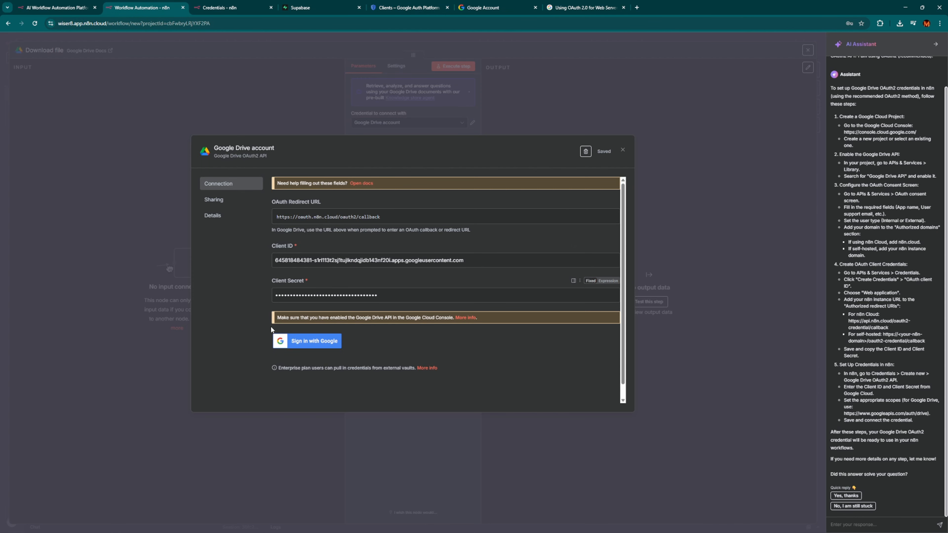
Sign in with Google for the Drive credential, choose the account, and pass the unverified-app warning.
click(314, 340)
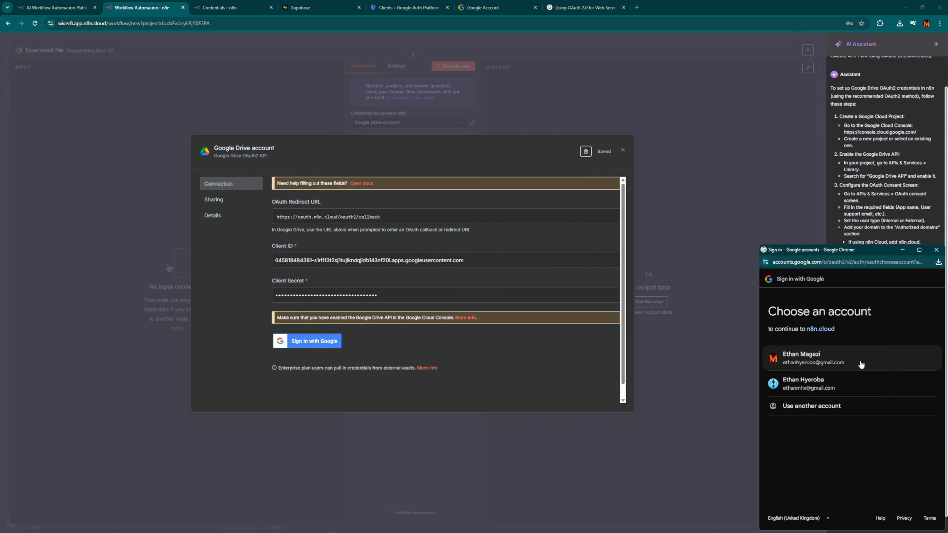
click(860, 363)
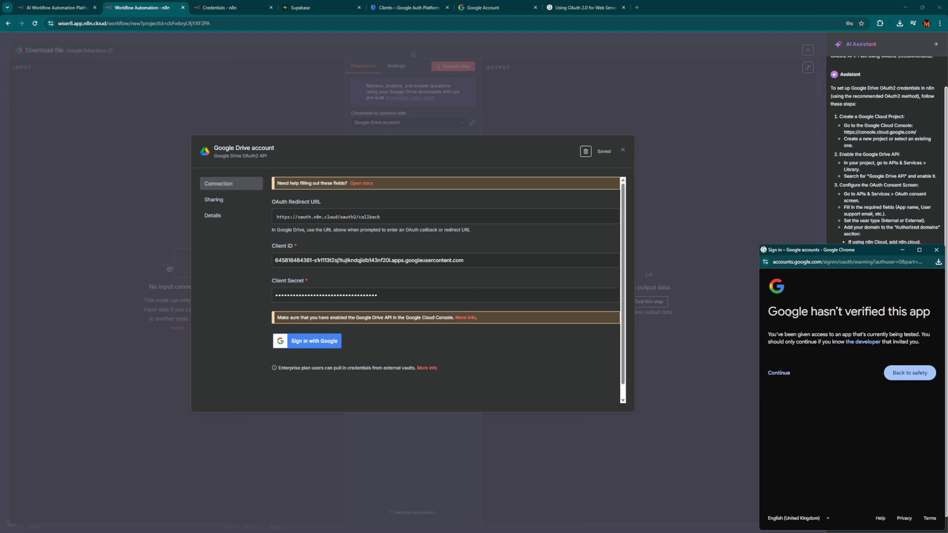
drag(784, 335, 823, 350)
click(821, 350)
click(779, 373)
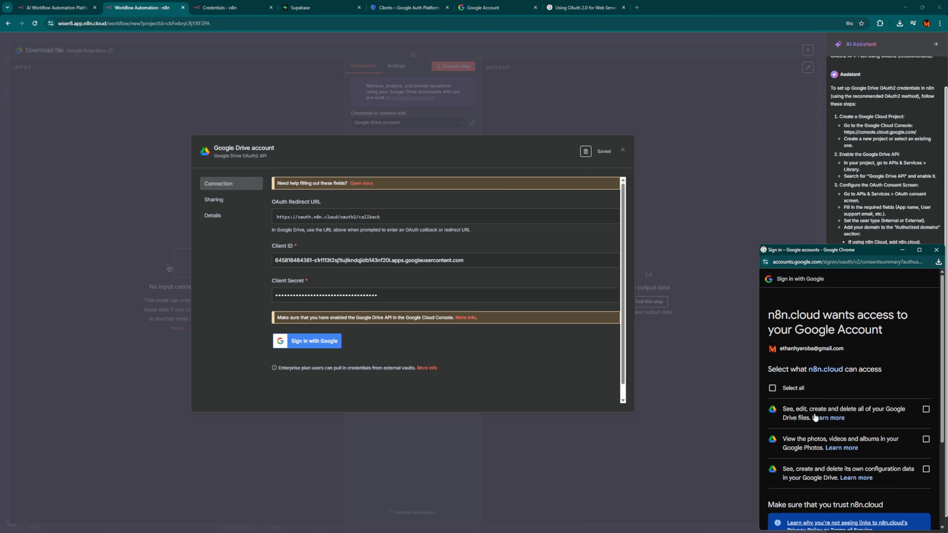
Select all requested Drive and Photos permissions and confirm access for n8n.cloud.
scroll(835, 435, down, 1)
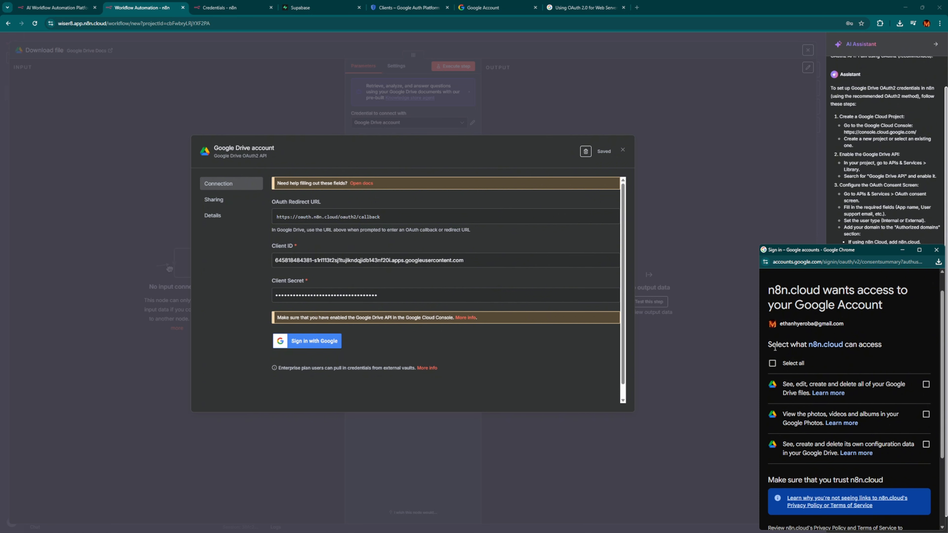
mouse_move(775, 347)
mouse_down()
mouse_move(844, 345)
mouse_move(780, 345)
mouse_up()
click(772, 363)
scroll(827, 440, down, 3)
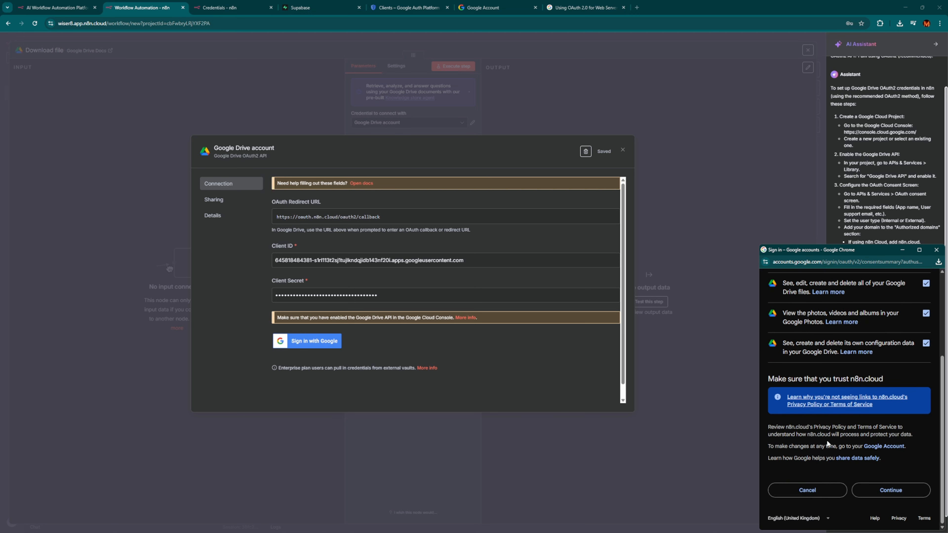
click(897, 492)
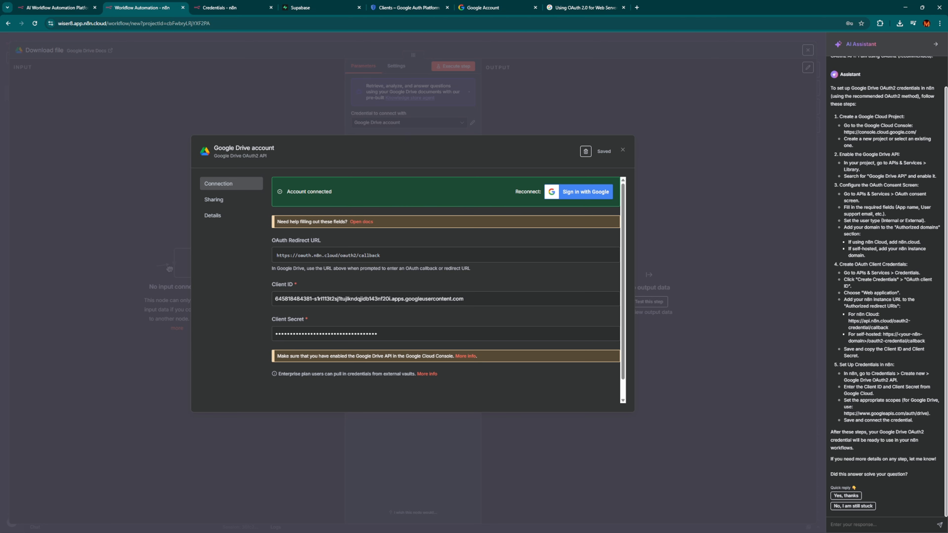
Close the Account connected credential dialog to return to the Download file node.
key(Escape)
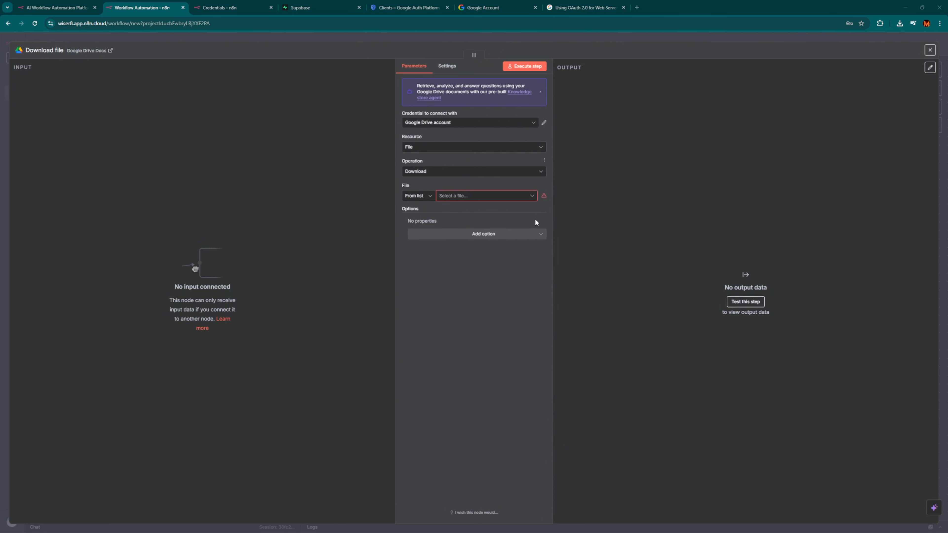
Set Download file to fetch Organizational HR Policy.docx via the Google Drive account and place it below the agent.
mouse_move(543, 194)
click(492, 201)
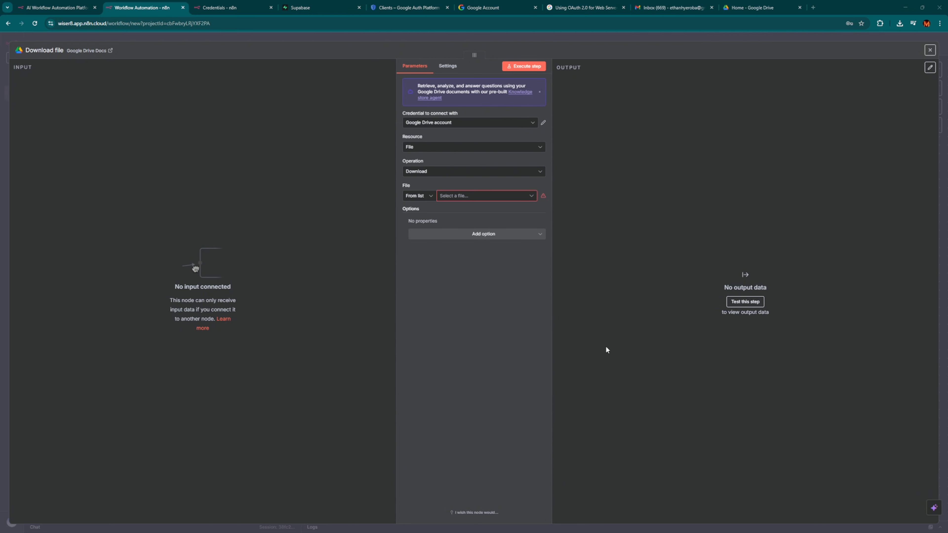
click(492, 200)
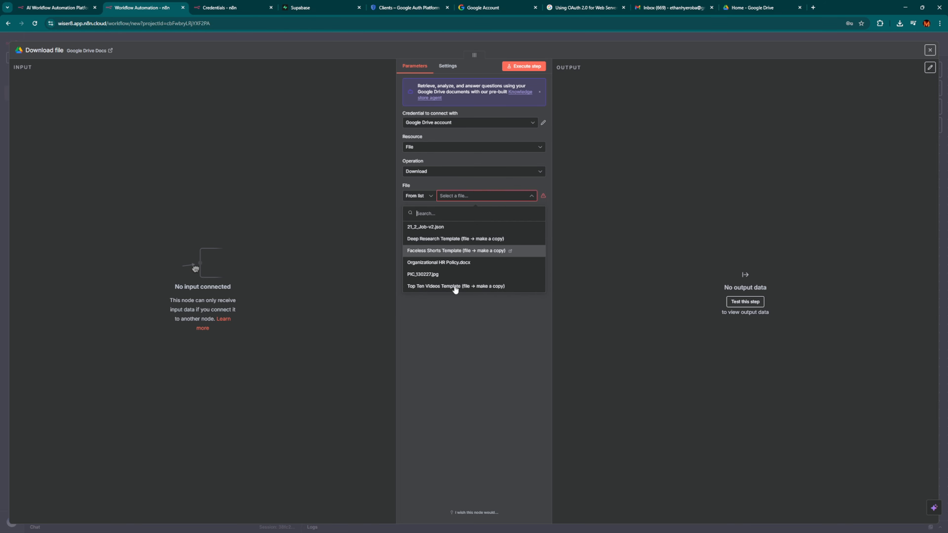
click(447, 263)
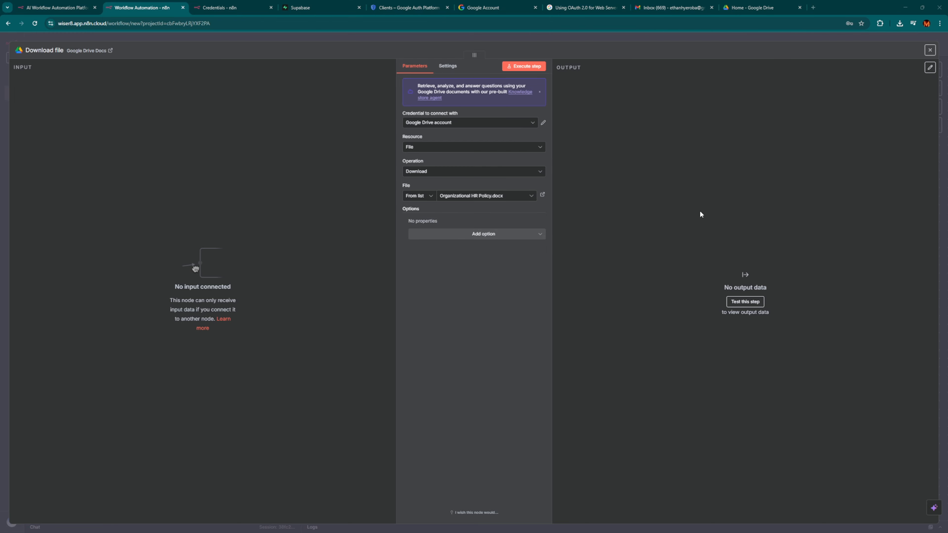
click(506, 122)
click(497, 140)
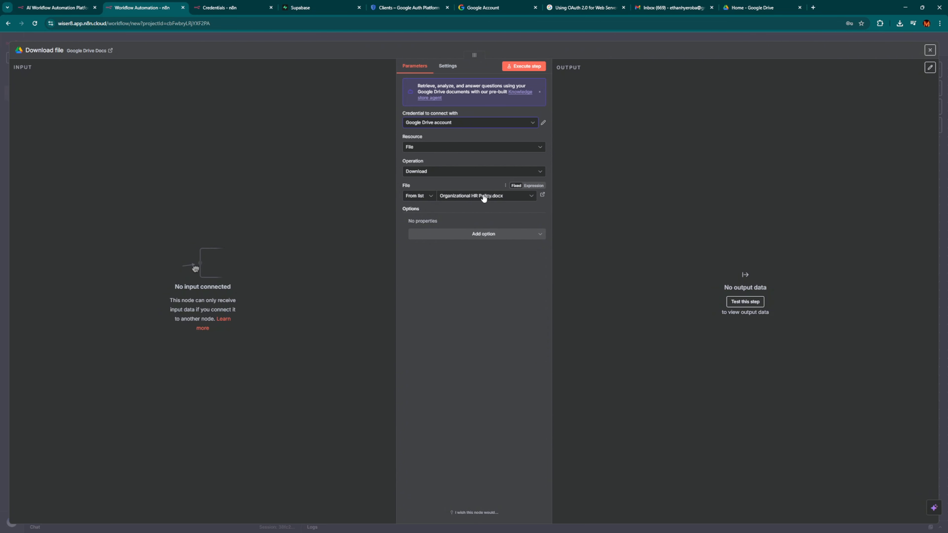
click(567, 37)
drag(490, 419, 293, 394)
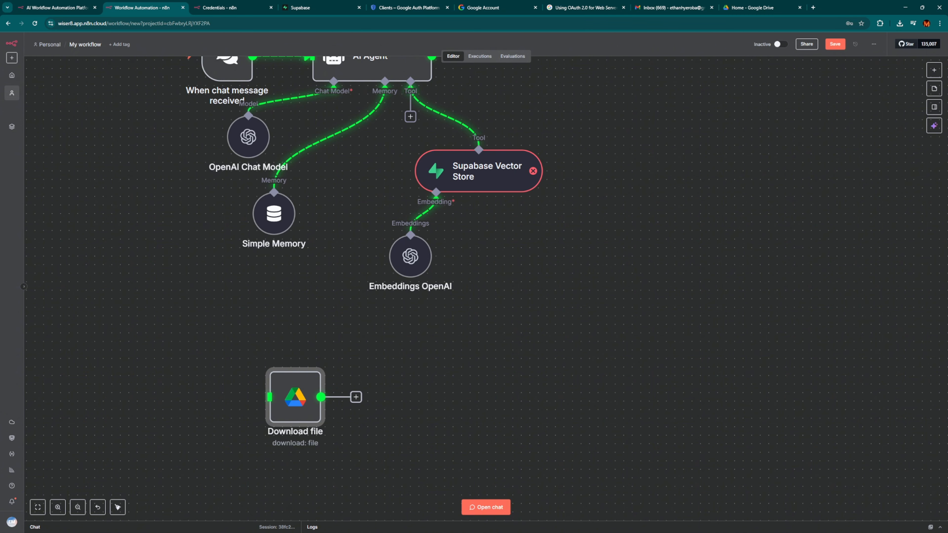
Run the Download file node (1 item output), then search for Supabase Vector Store as the next node.
key(Return)
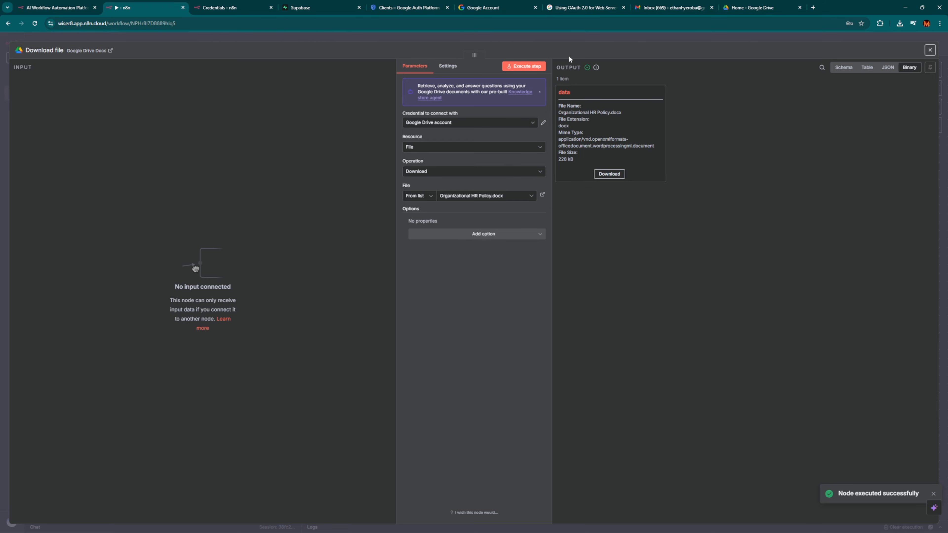
click(584, 39)
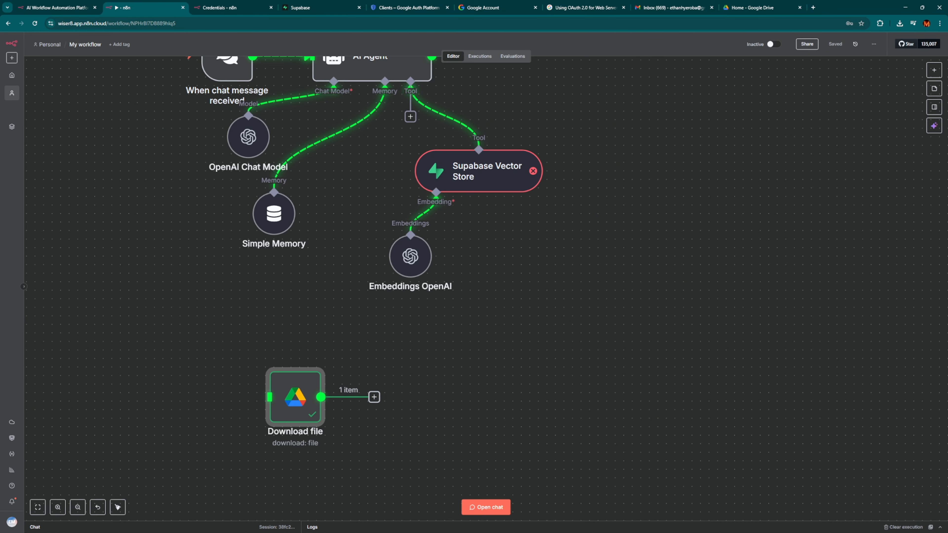
click(373, 397)
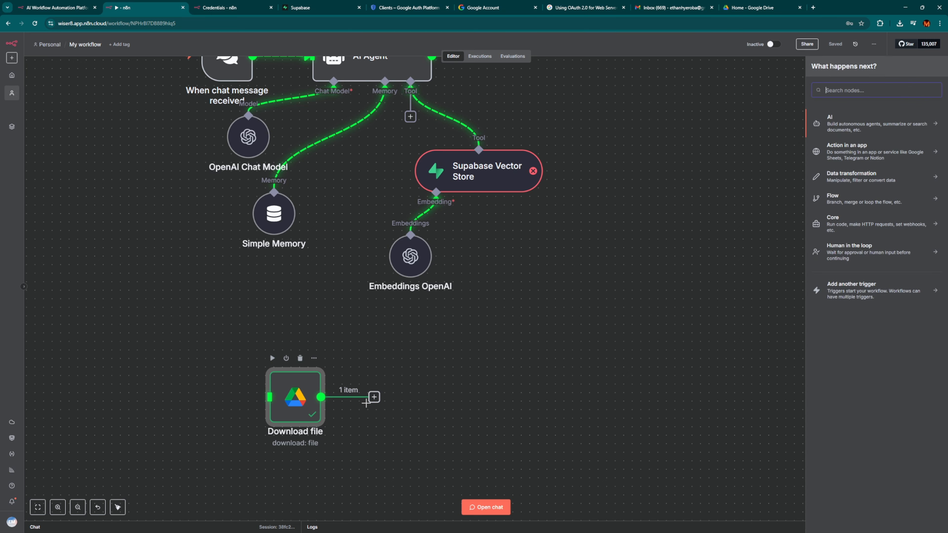
click(374, 397)
text(supabase)
click(858, 123)
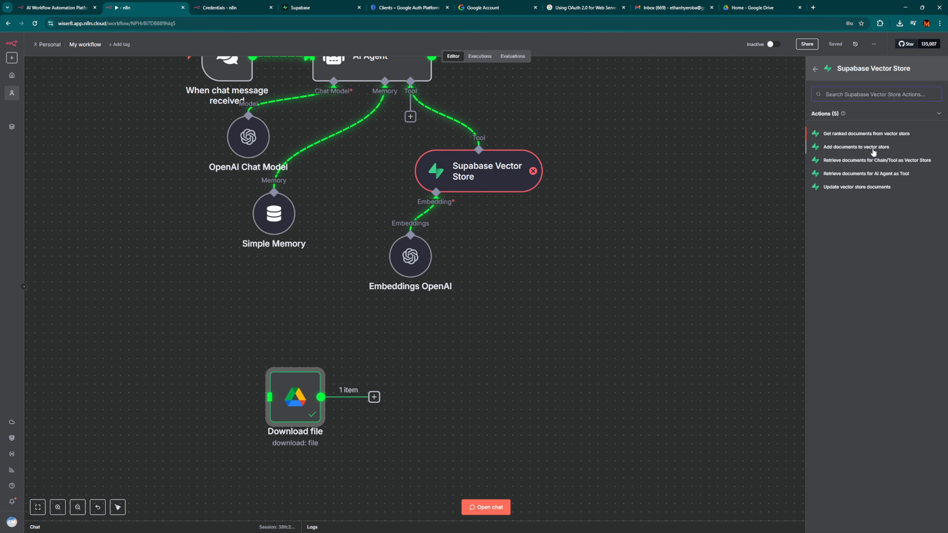
Add a Supabase Vector Store node that inserts documents into the documents table using Supabase account 2.
click(869, 147)
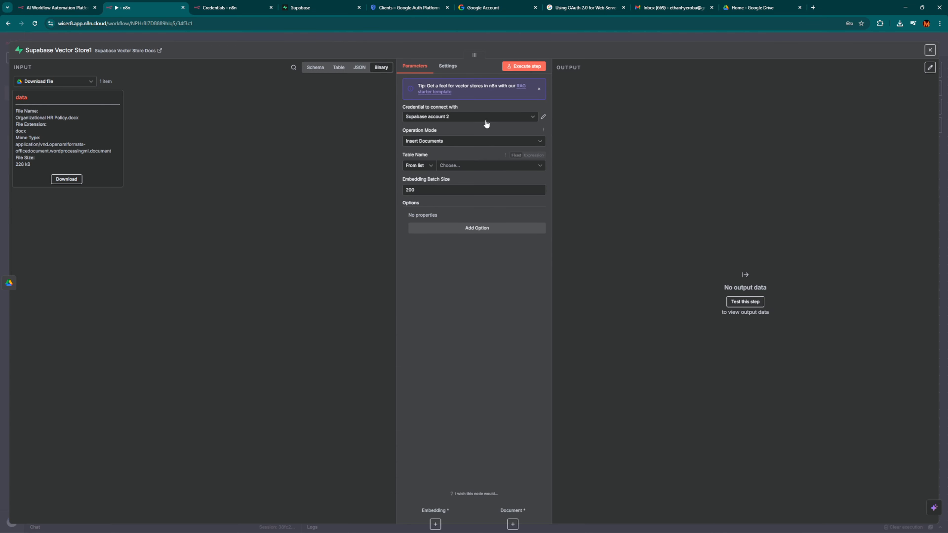
click(445, 117)
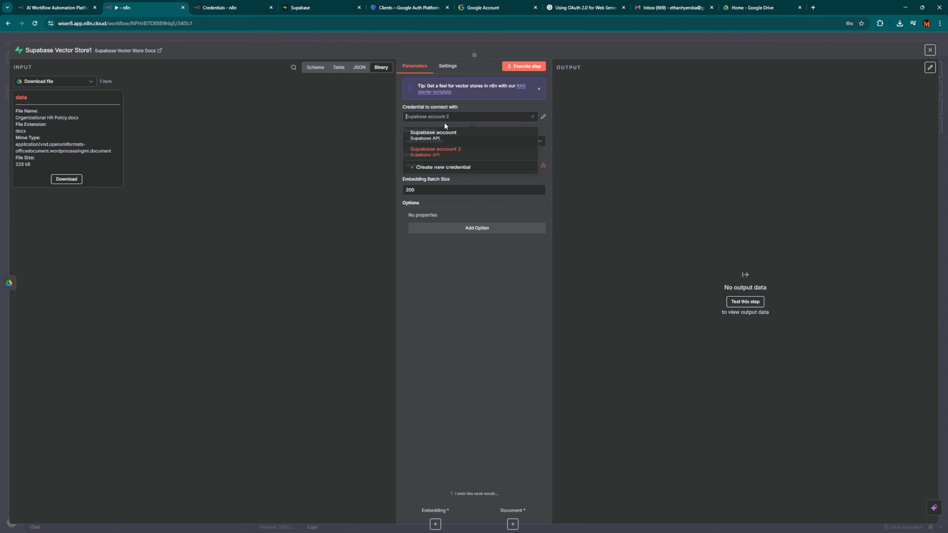
click(461, 150)
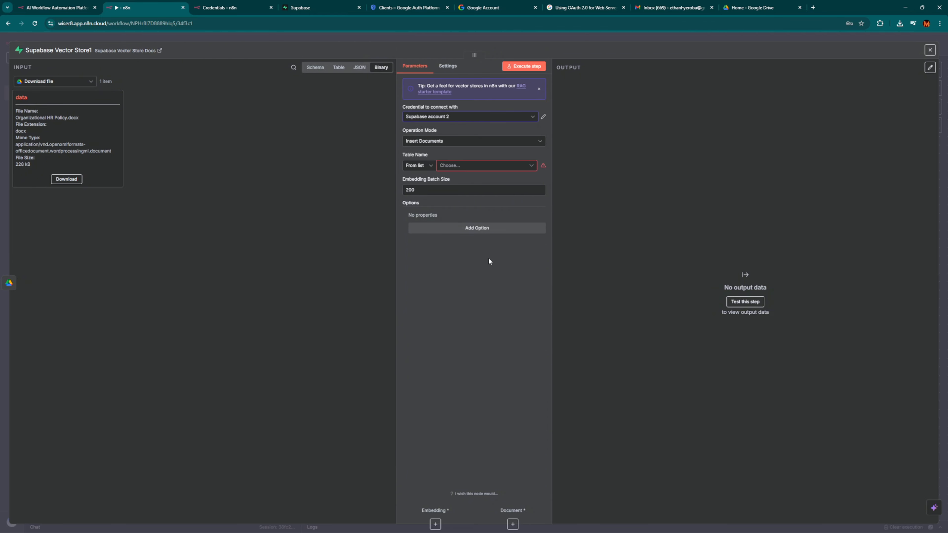
click(471, 165)
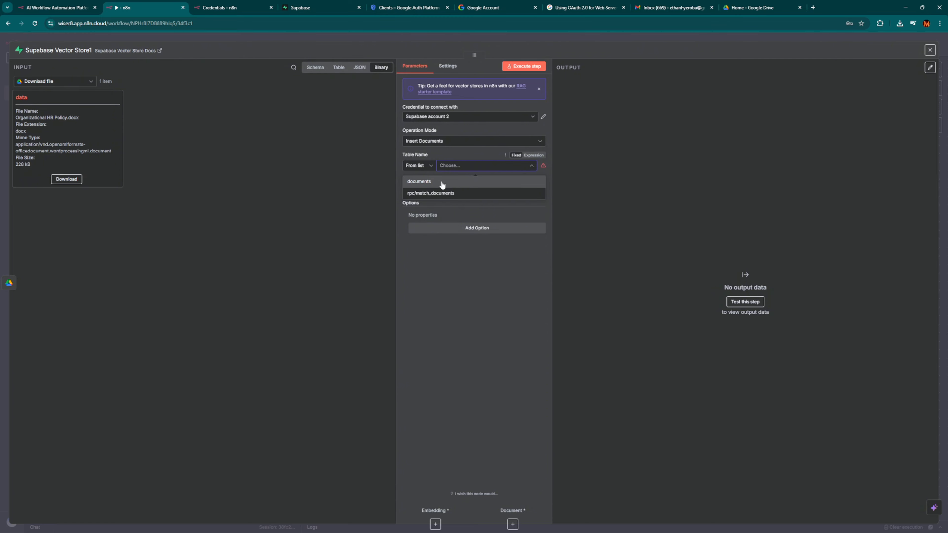
click(442, 185)
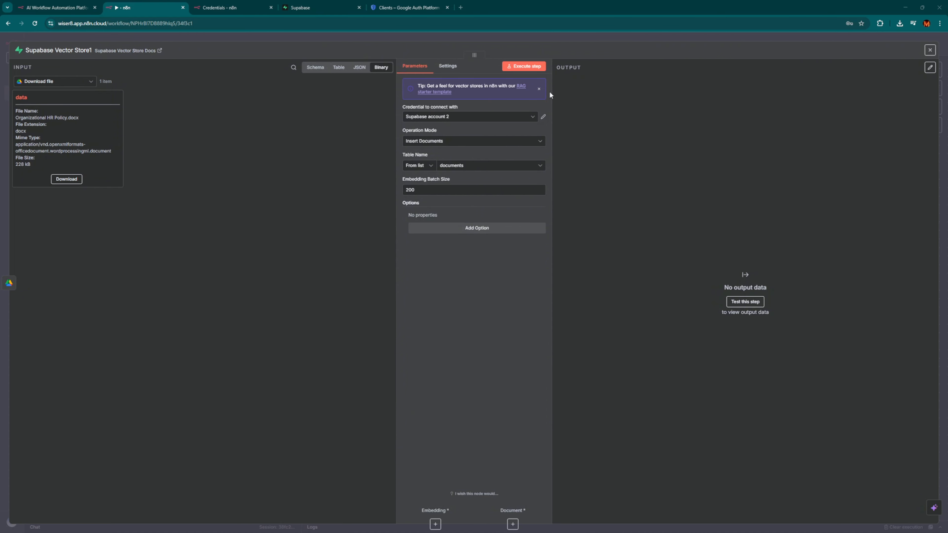
click(574, 40)
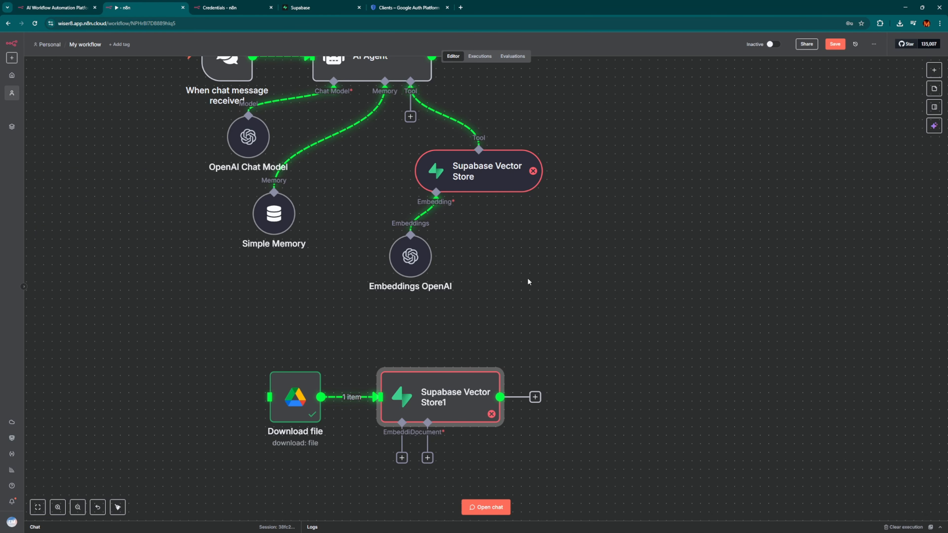
Attach an Embeddings OpenAI model with the OpenAI credential to Supabase Vector Store1.
scroll(406, 459, down, 1)
click(401, 433)
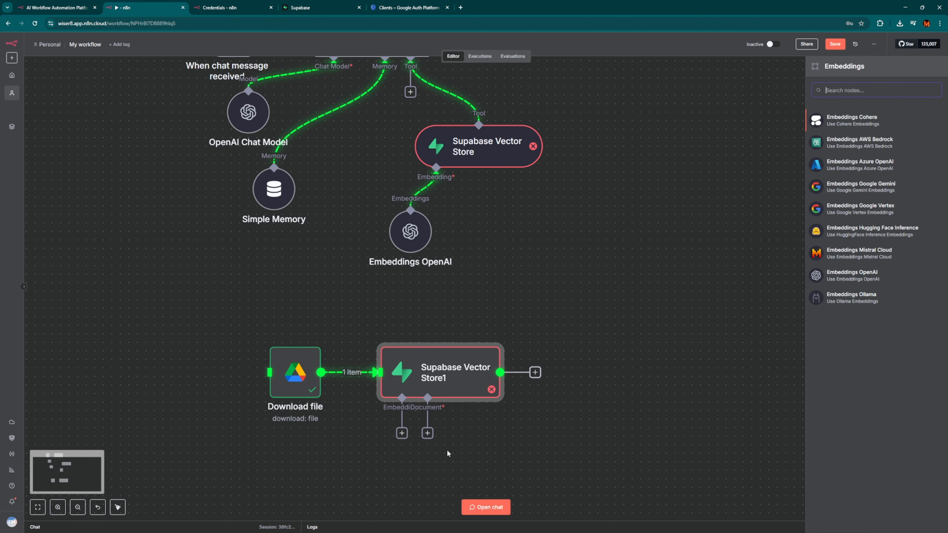
click(869, 277)
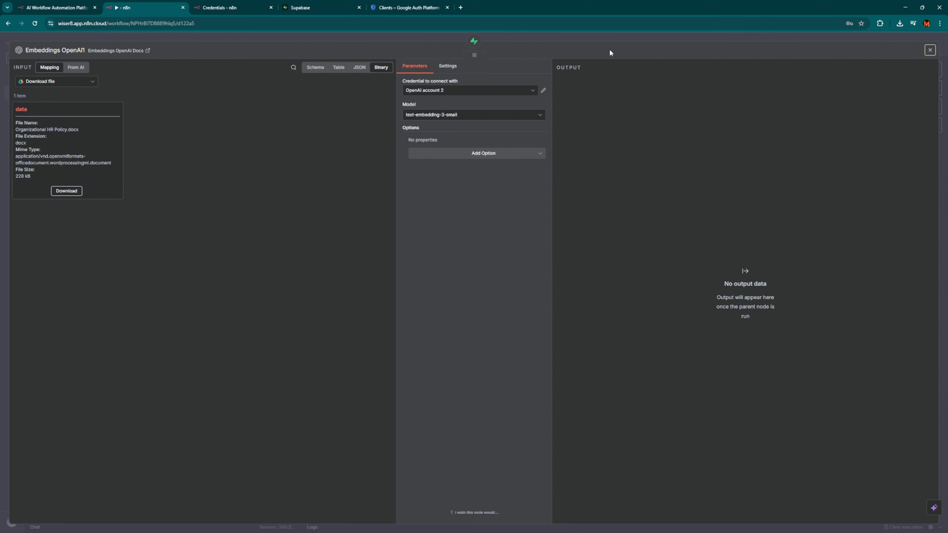
click(490, 90)
click(429, 124)
click(617, 39)
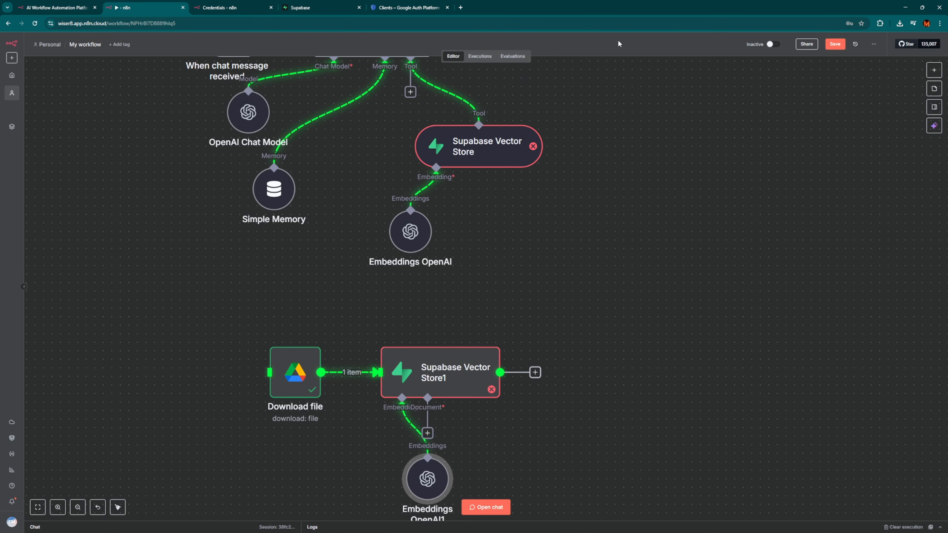
drag(414, 468, 346, 460)
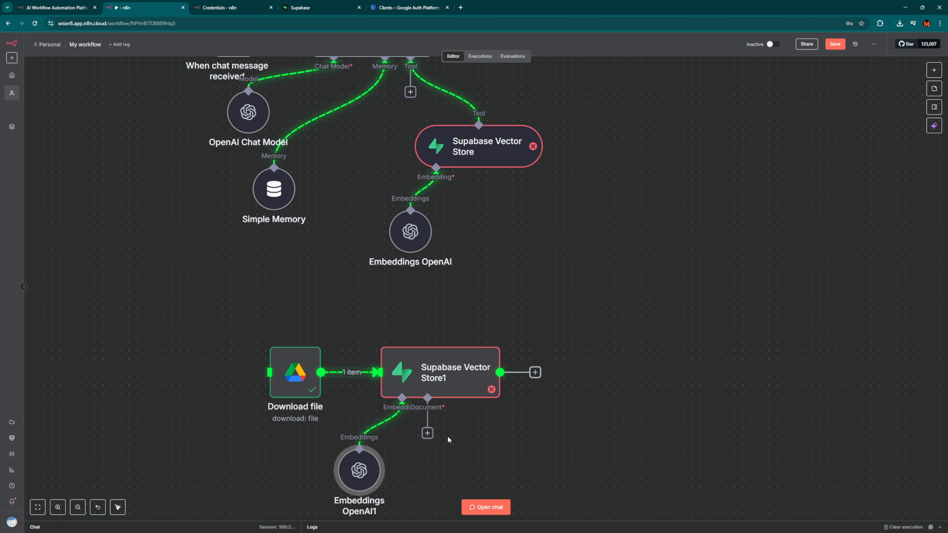
Attach a Default Data Loader with Type of Data set to Binary to the vector store.
click(427, 433)
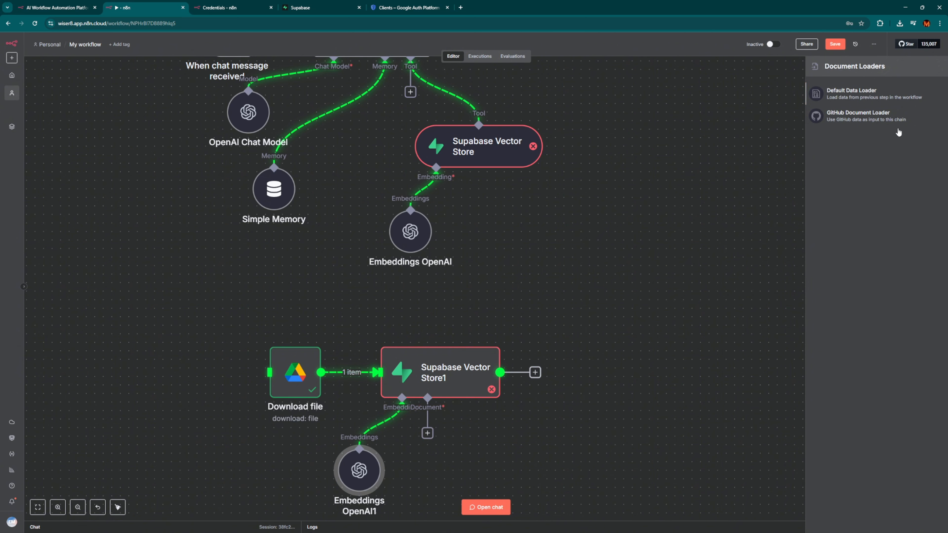
click(884, 94)
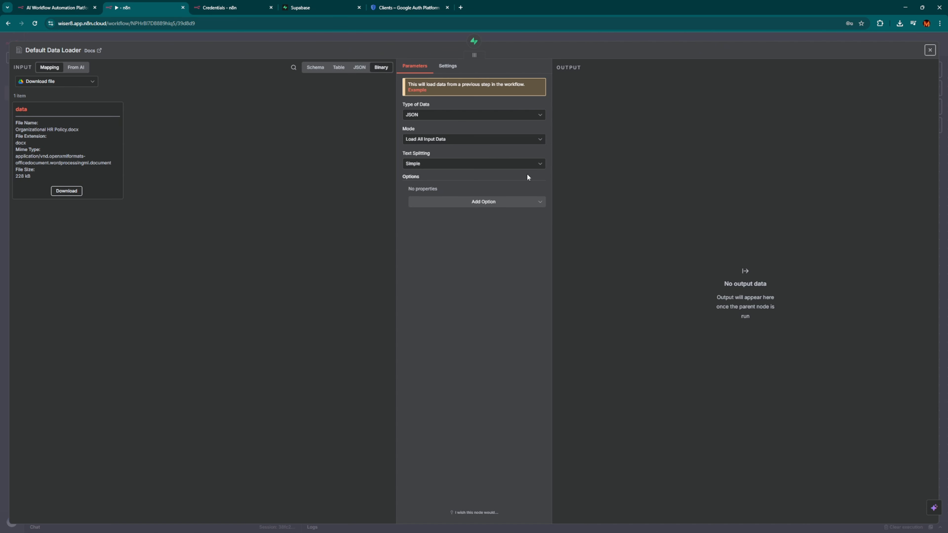
click(452, 115)
click(414, 152)
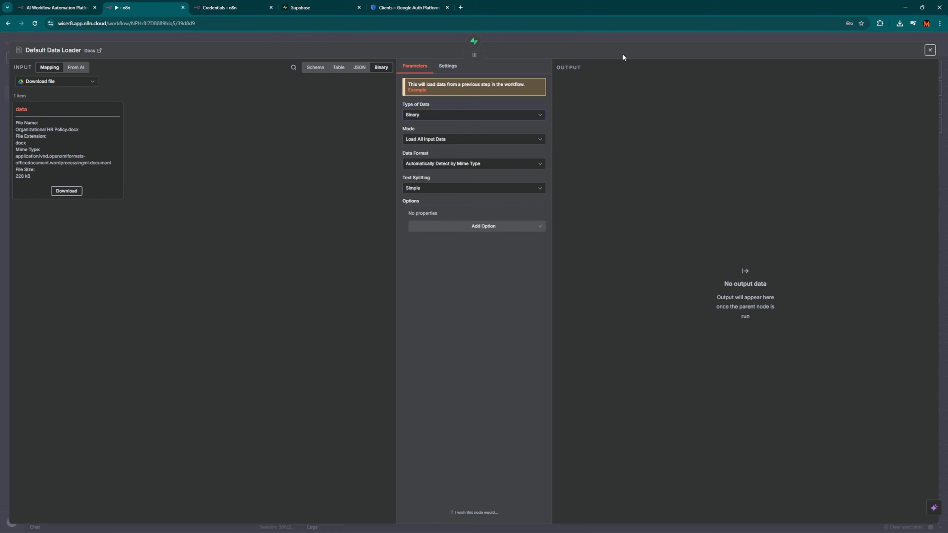
click(629, 43)
scroll(508, 387, down, 3)
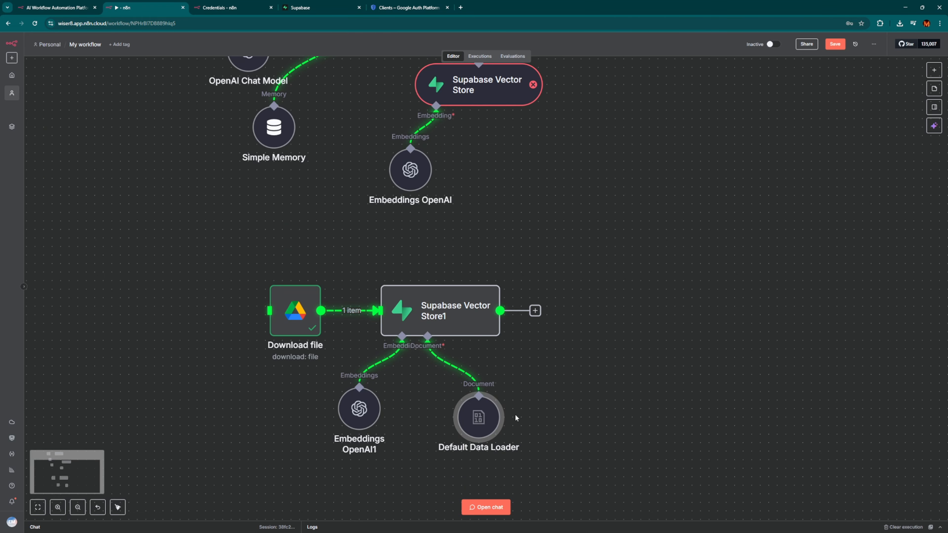
drag(501, 371, 423, 375)
Execute the Supabase Vector Store1 node to embed and store the HR policy as 257 items.
right_click(455, 265)
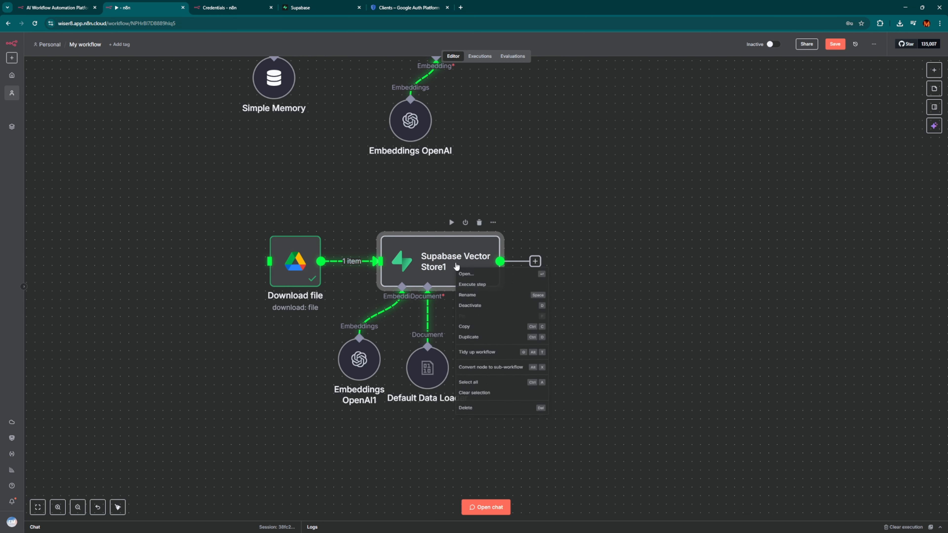
click(467, 287)
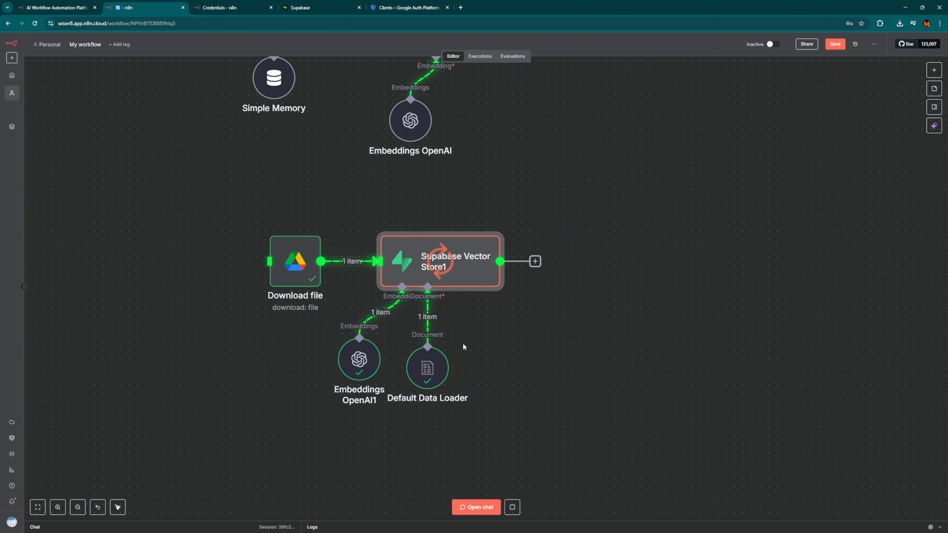
mouse_move(443, 335)
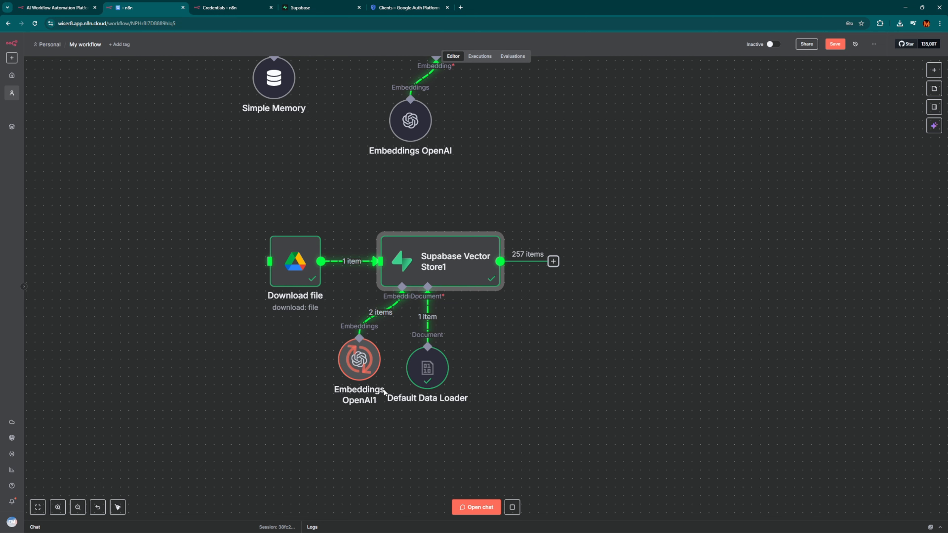
mouse_move(347, 373)
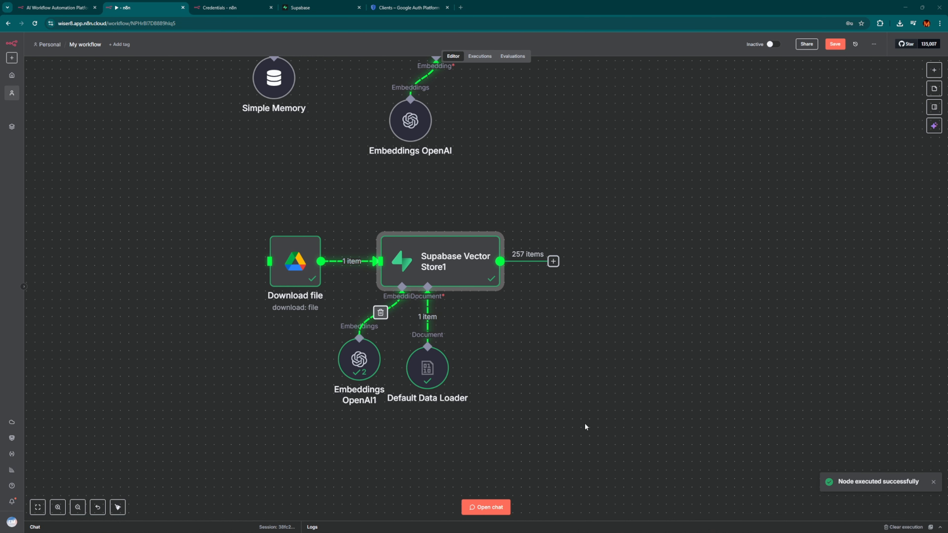
scroll(427, 315, up, 3)
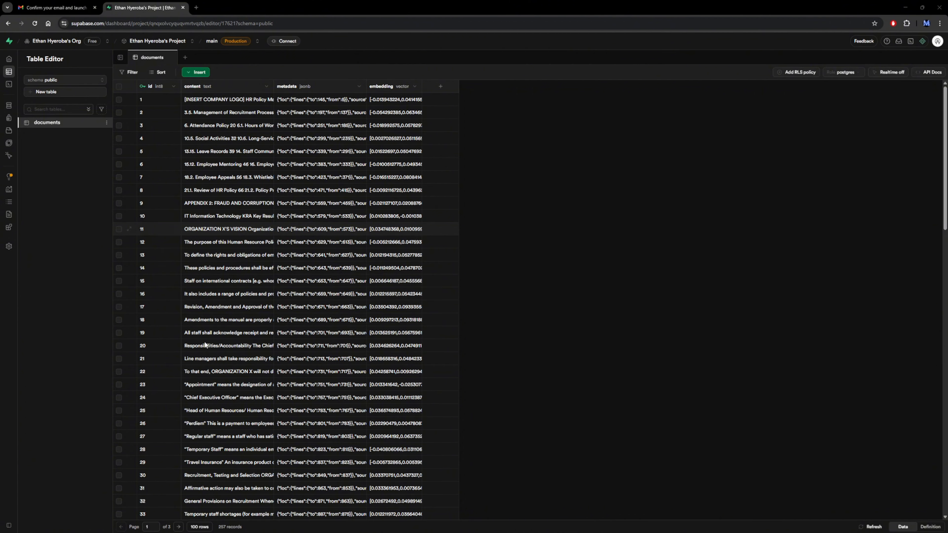
scroll(261, 302, down, 9)
scroll(335, 328, up, 8)
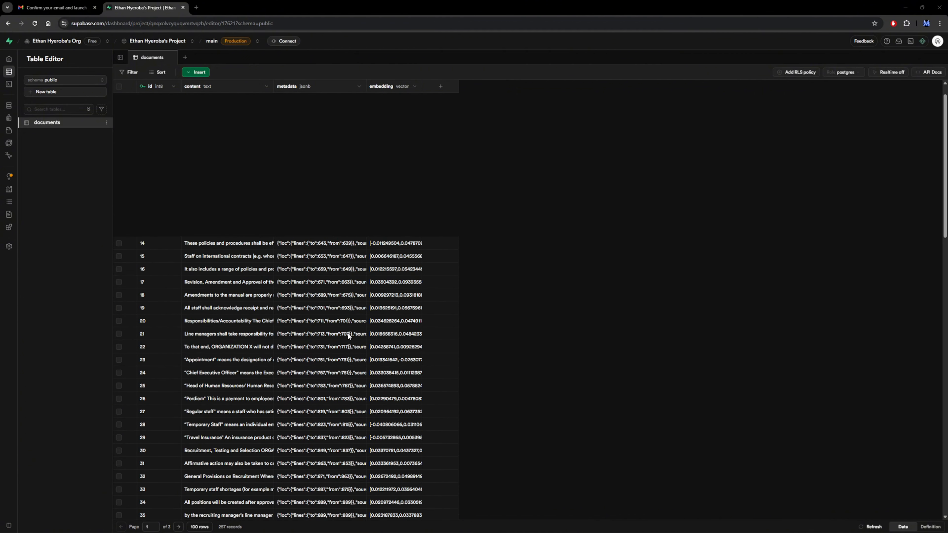
scroll(348, 333, up, 1)
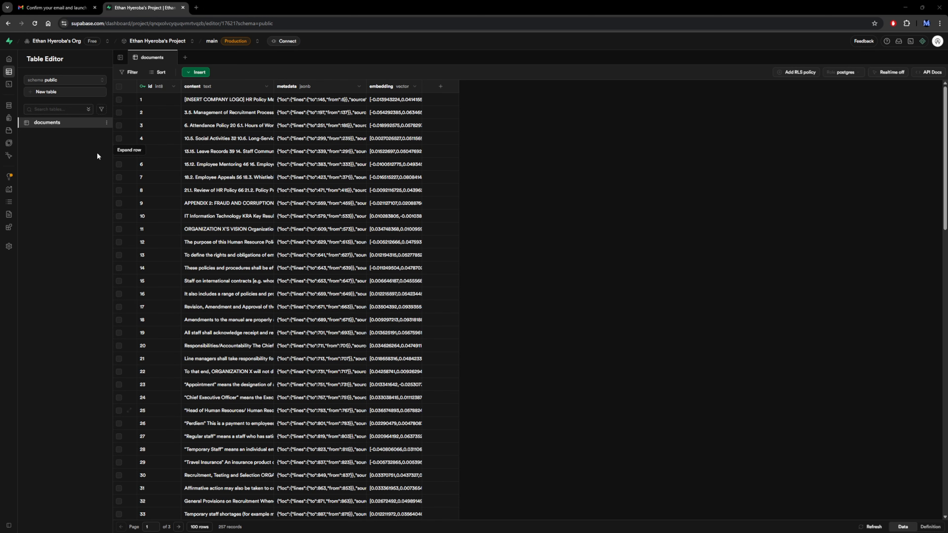
scroll(370, 254, down, 8)
scroll(375, 261, up, 8)
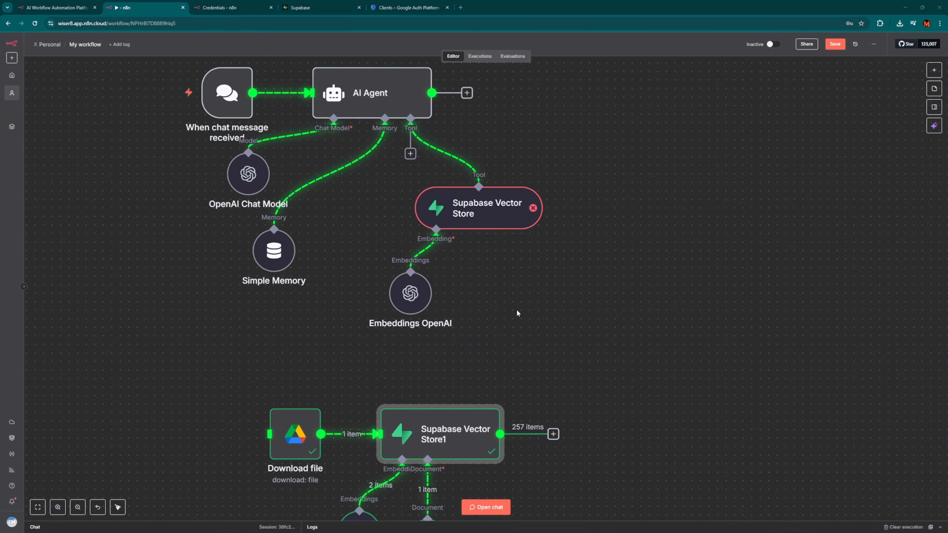
Open the settings of the AI Agent's Supabase Vector Store tool node.
scroll(496, 318, up, 2)
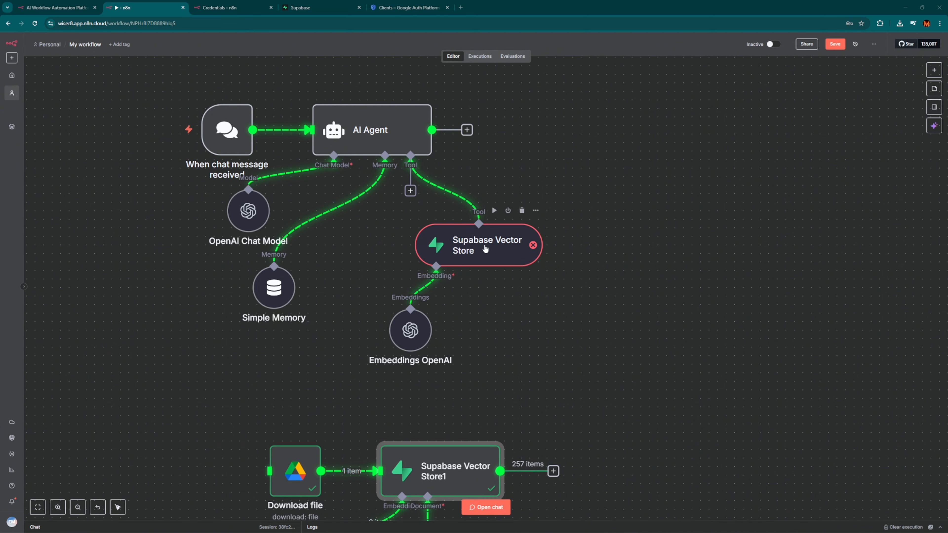
scroll(383, 305, up, 2)
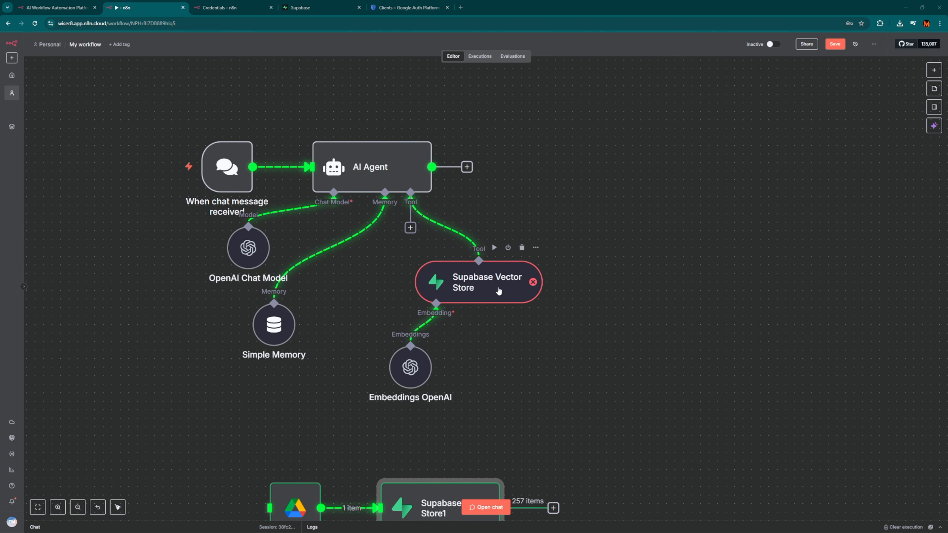
double_click(488, 282)
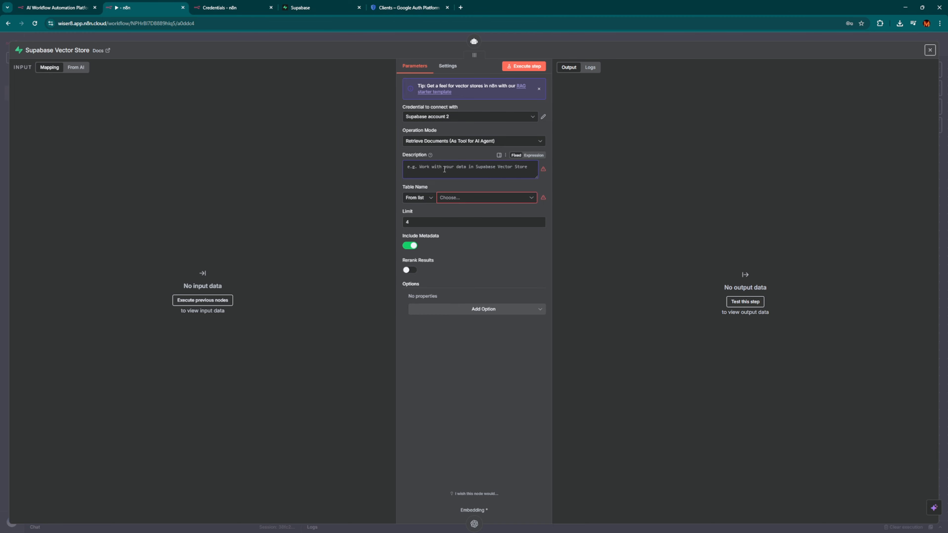
Describe the tool as 'Use this to access the HR Policy' and set its table to documents.
click(444, 169)
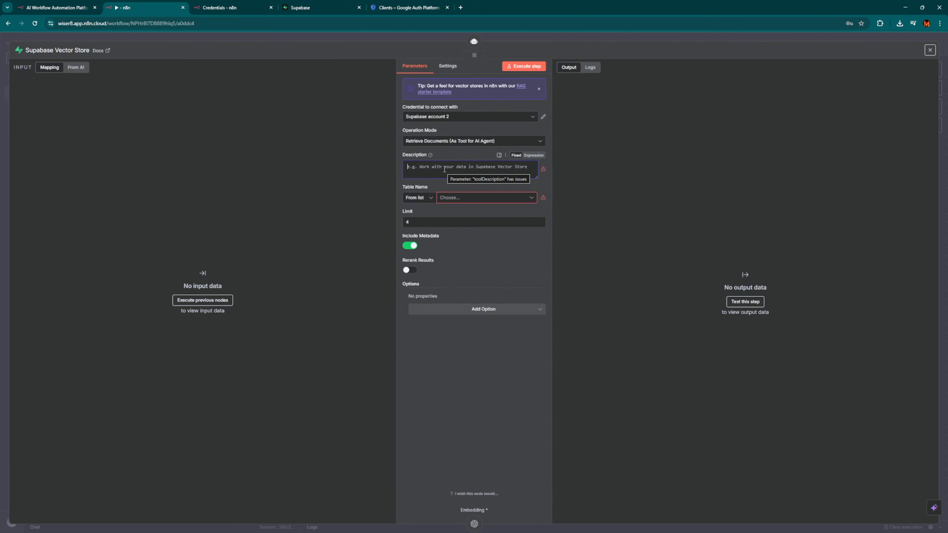
text(Use this to )
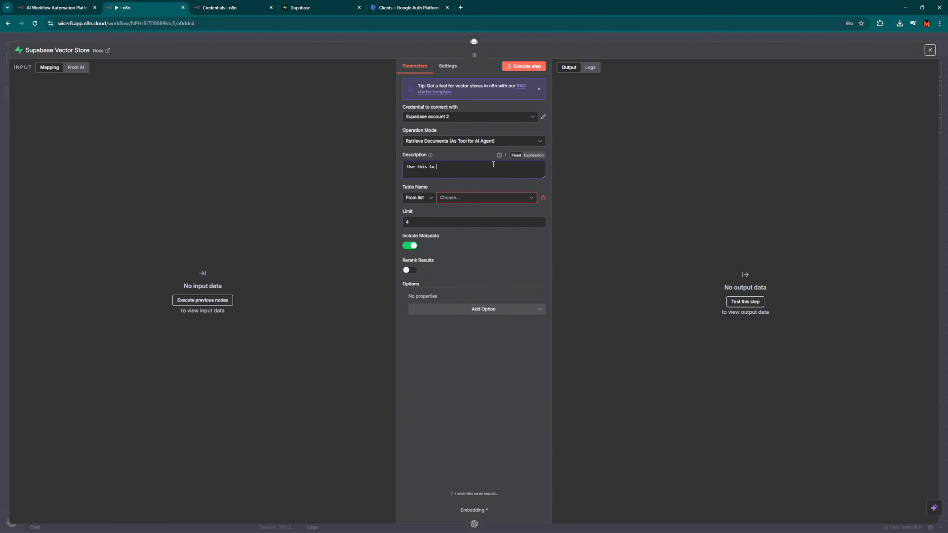
text(access the HR Policy)
click(477, 202)
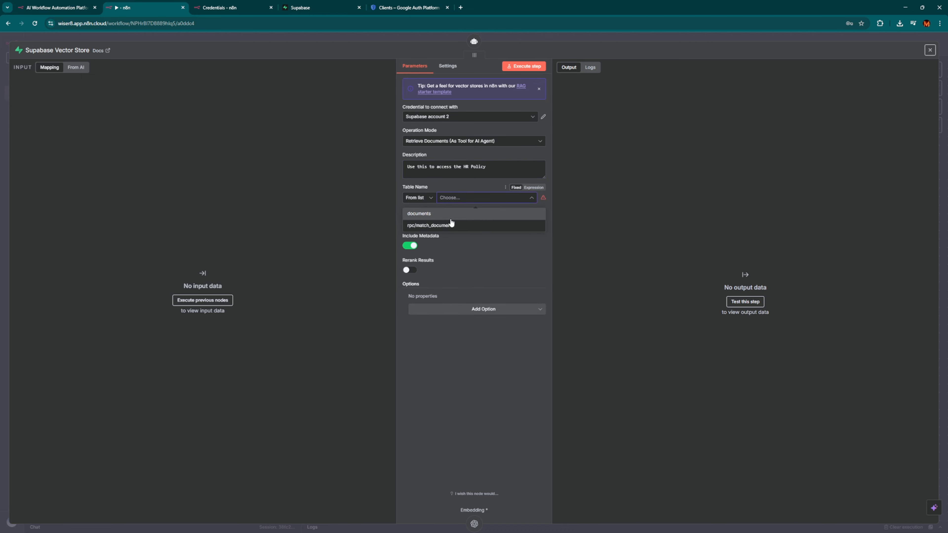
click(466, 219)
key(Escape)
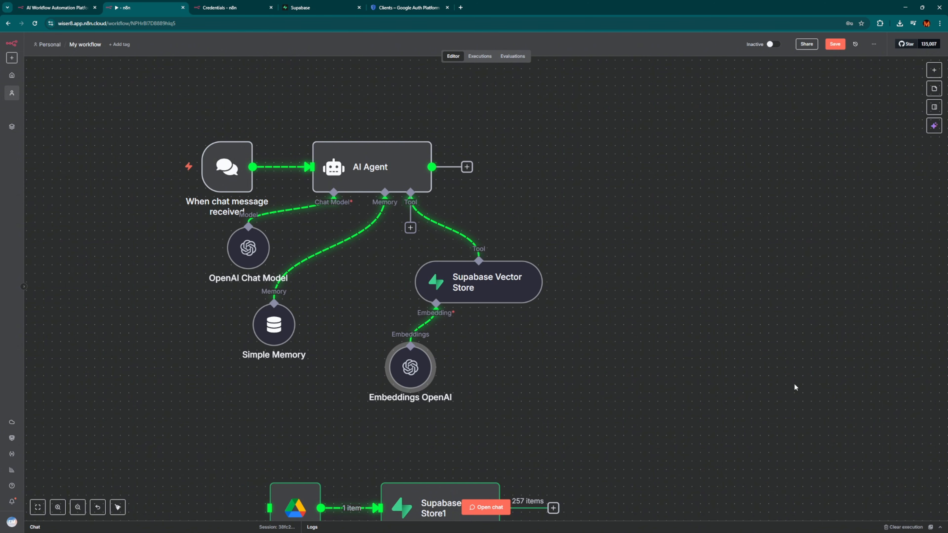
Save the workflow, rename it 'HR Policy Chatbot 2', and open the AI Agent's settings.
scroll(793, 383, down, 3)
scroll(791, 382, up, 3)
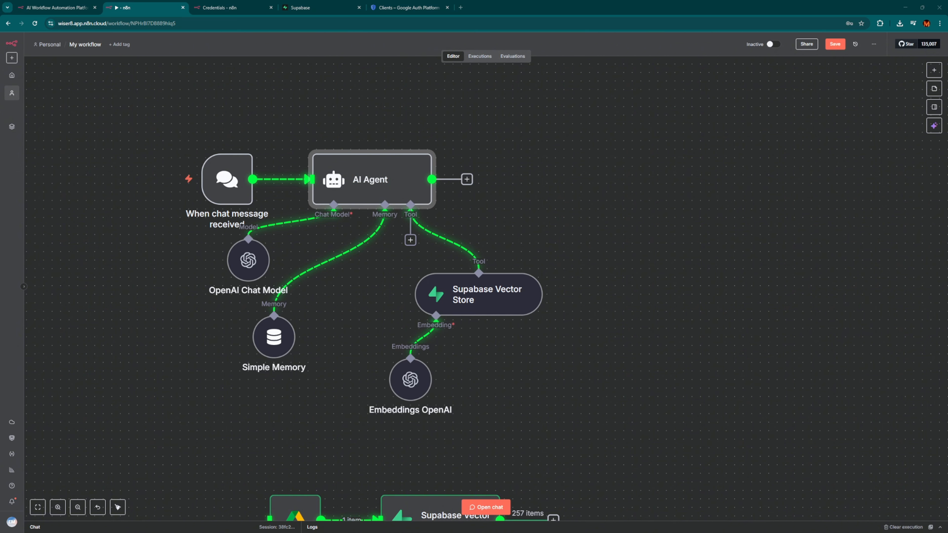
click(835, 44)
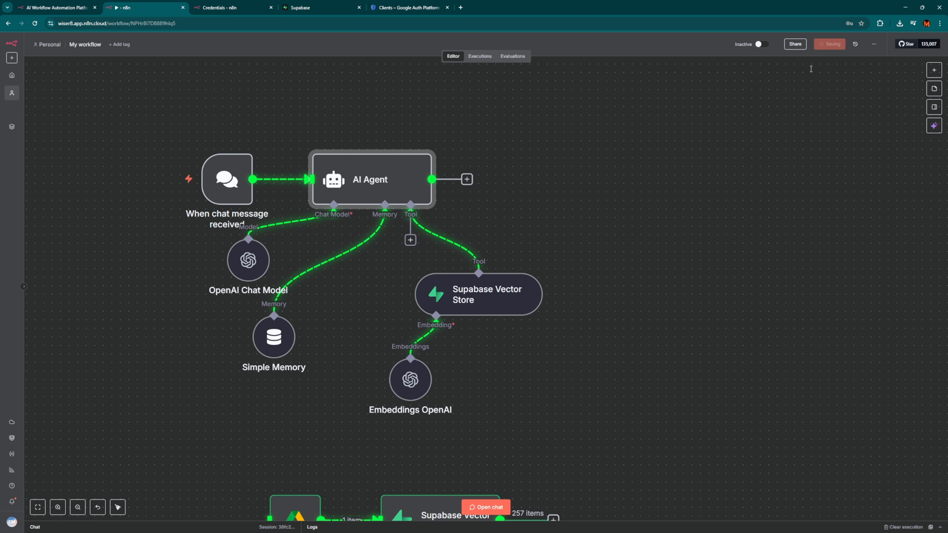
click(86, 44)
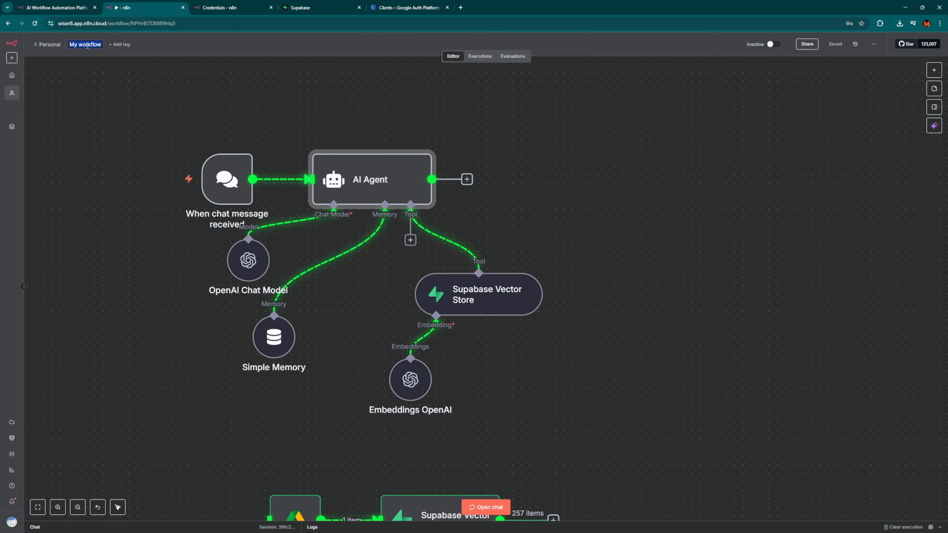
text(HR Policy Chatbot 2)
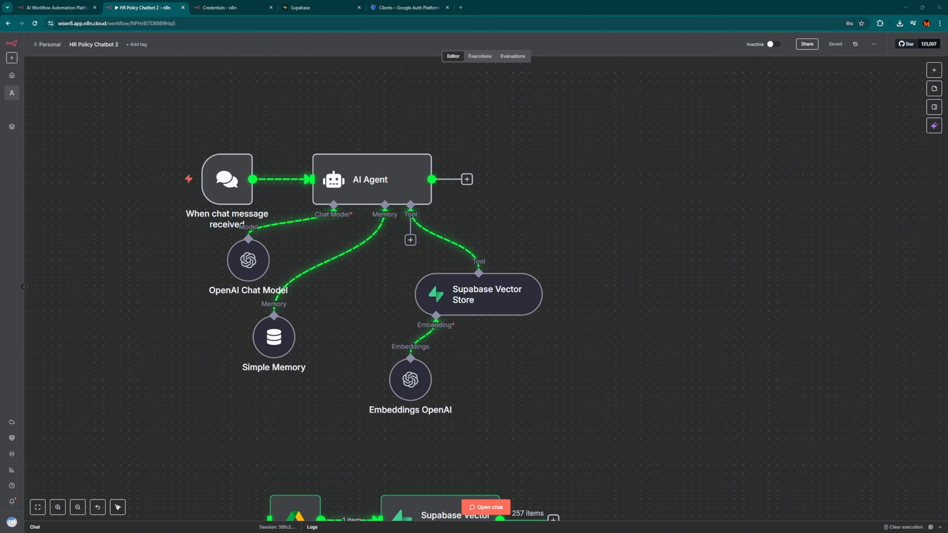
key(1)
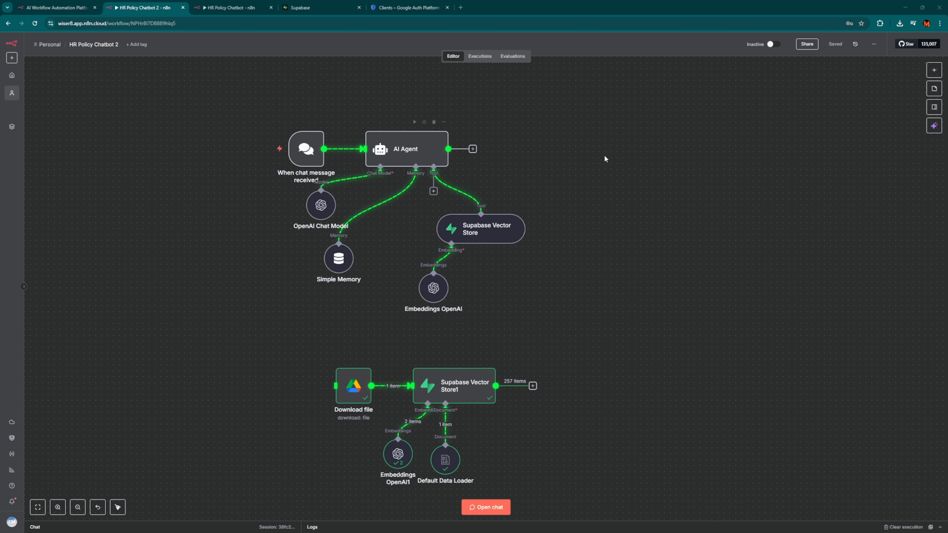
double_click(405, 150)
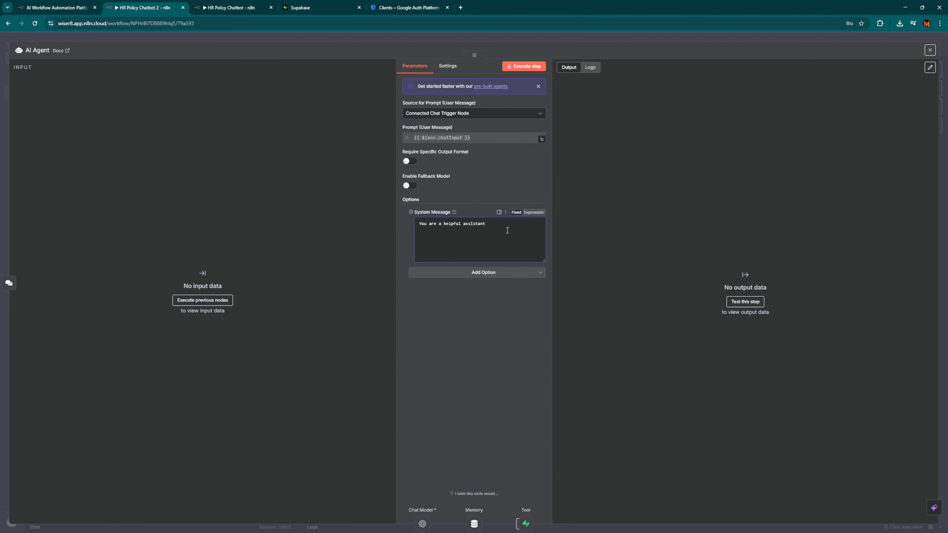
Replace the AI Agent's system message with a prompt answering strictly from the HR Policy, minding Chat Memory.
drag(484, 224, 419, 228)
key(BackSpace)
text(You are a helpful assistant. Answer Employee Question based on HR Policy. Use strictly the HR Policy. Bear in mind Chat Memory.)
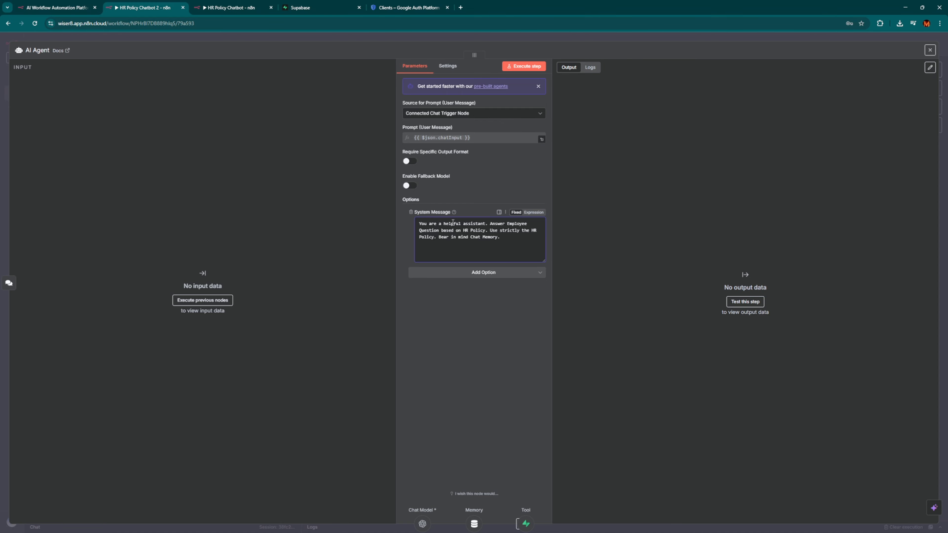
drag(500, 220, 508, 225)
click(456, 230)
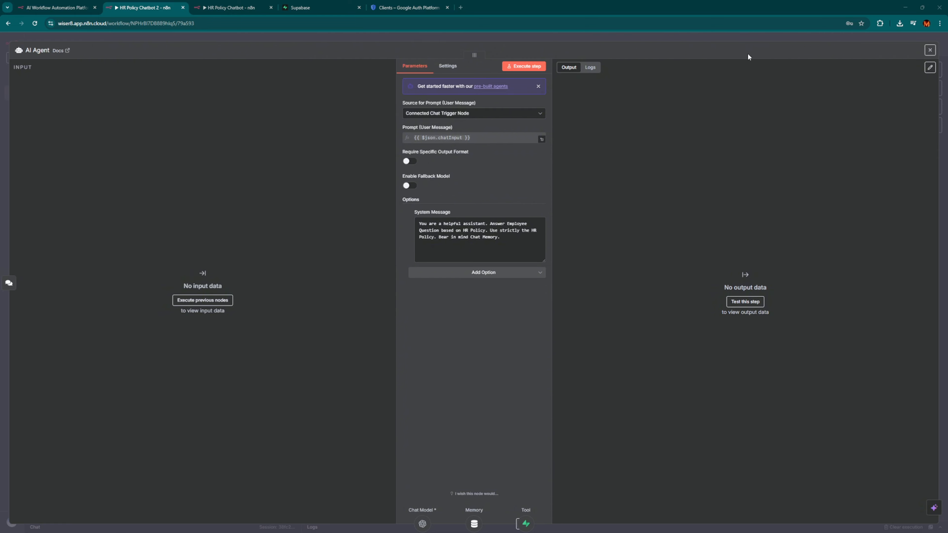
click(694, 40)
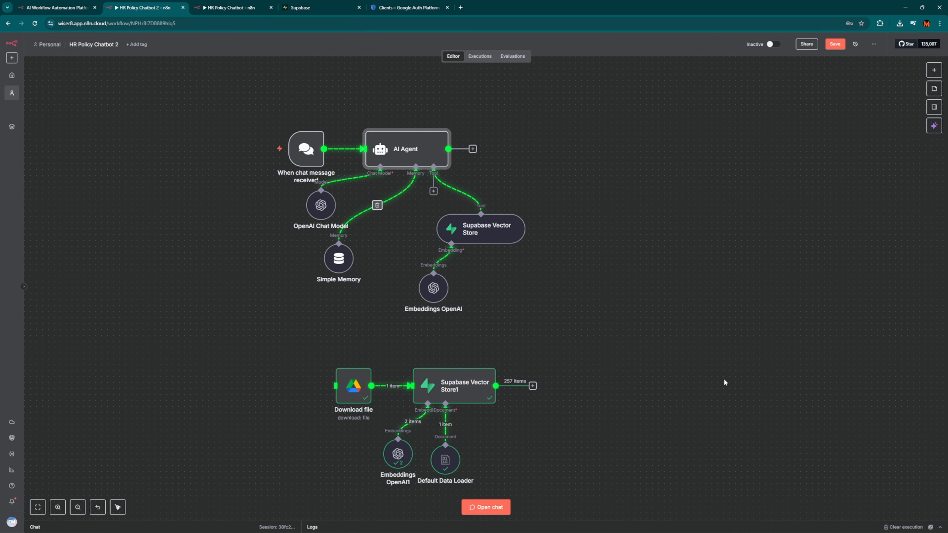
Save the workflow and ask the chatbot 'What is common practice when applying for leave?'.
click(835, 44)
click(486, 507)
click(195, 516)
text(What is commen)
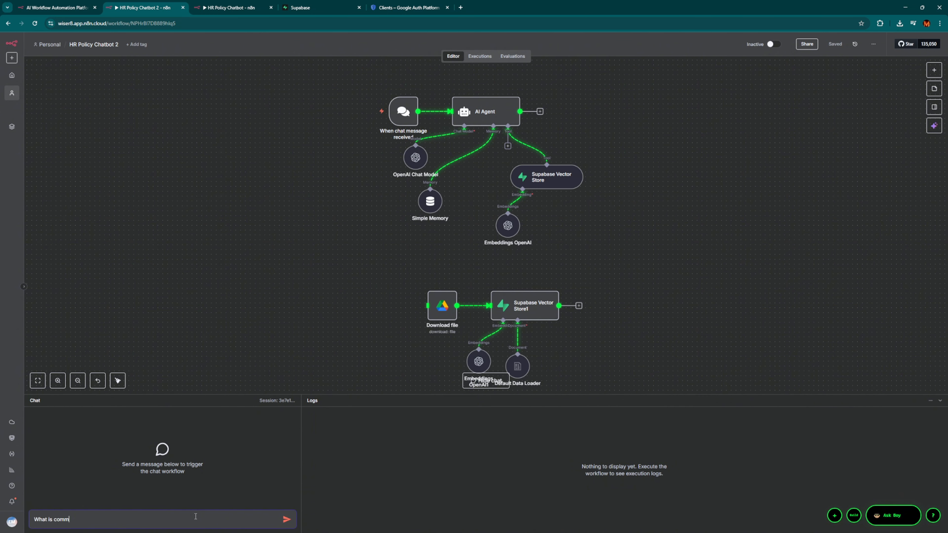
key(BackSpace)
key(BackSpace)
key(BackSpace)
text(mon practivece when applying for leave?)
key(Return)
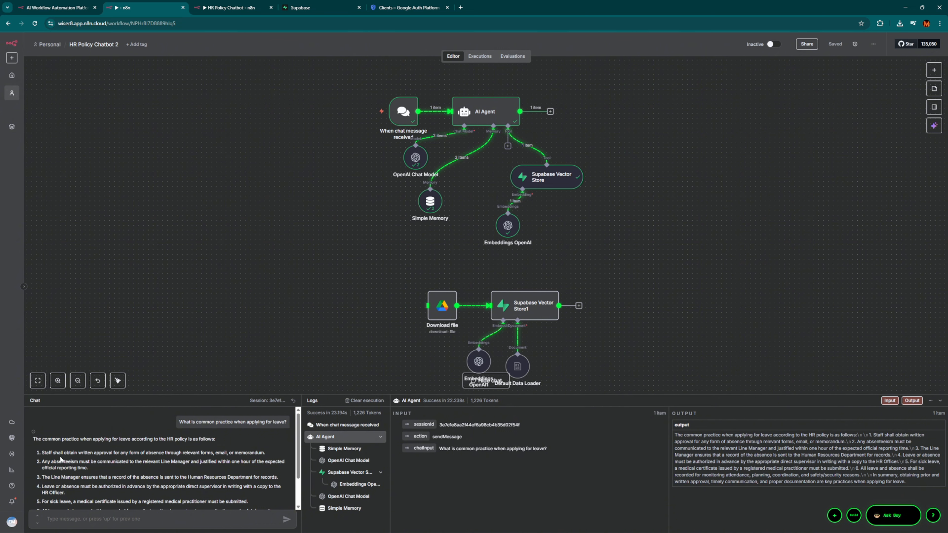
Read through the chatbot's reply in the chat panel, highlighting passages of its answer.
scroll(62, 459, down, 1)
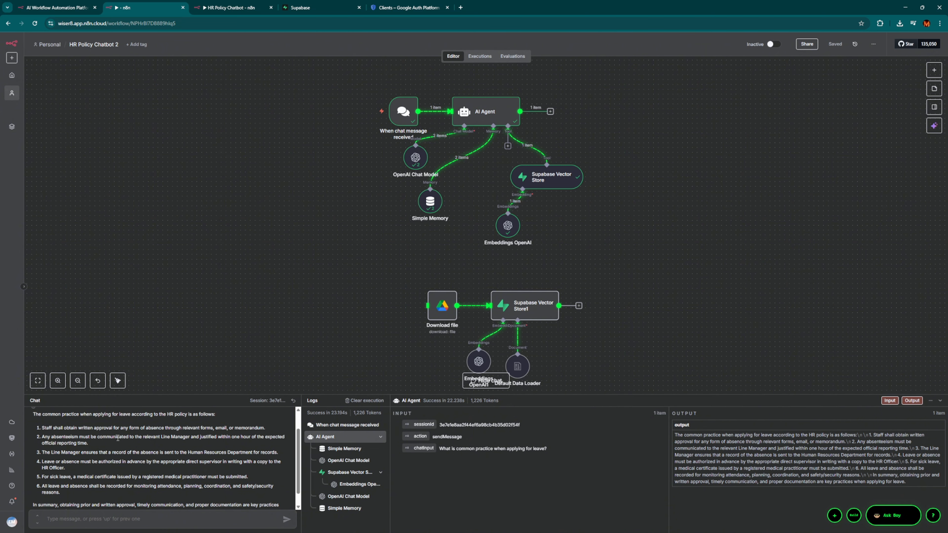
drag(103, 437, 159, 447)
click(98, 450)
drag(58, 454, 104, 453)
click(72, 469)
scroll(99, 469, down, 1)
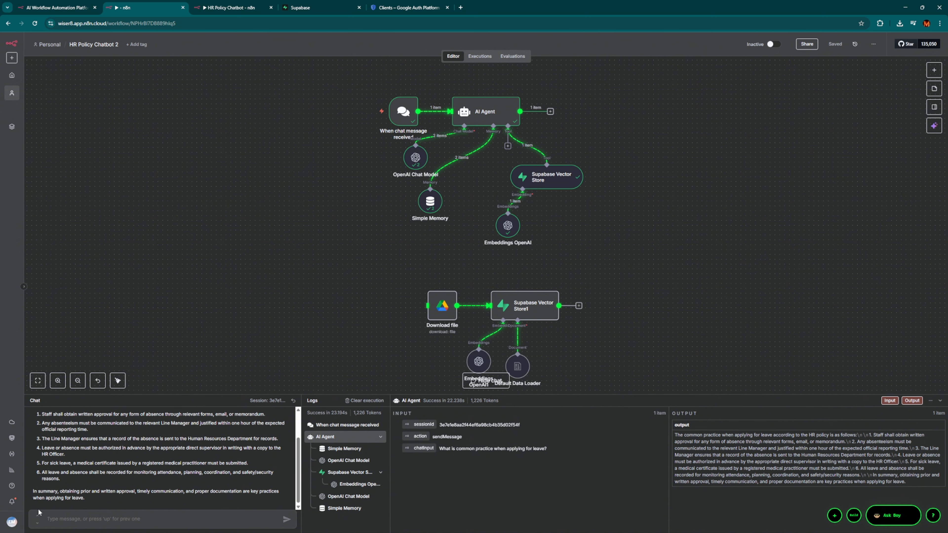
Collapse the Chat/Logs panel to return to the HR Policy Chatbot 2 canvas.
scroll(212, 510, up, 1)
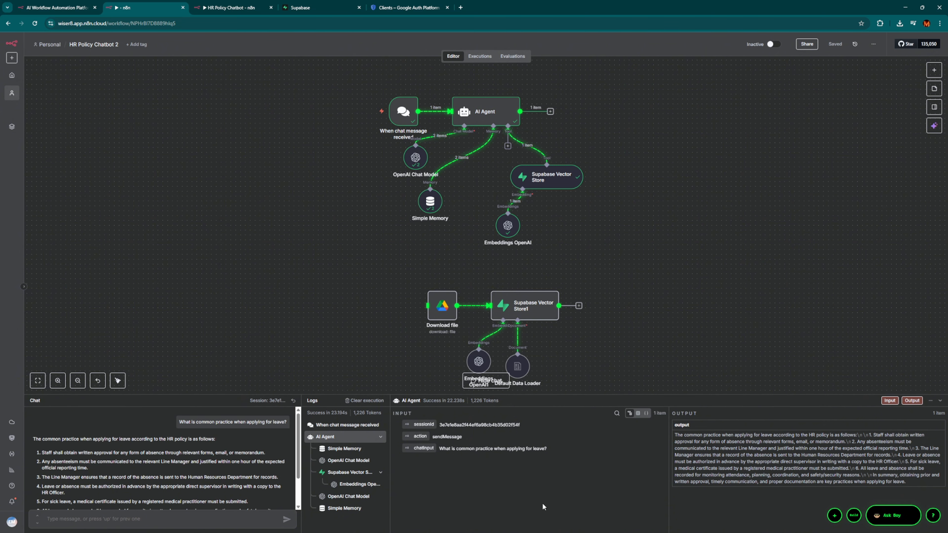
mouse_move(541, 530)
click(940, 401)
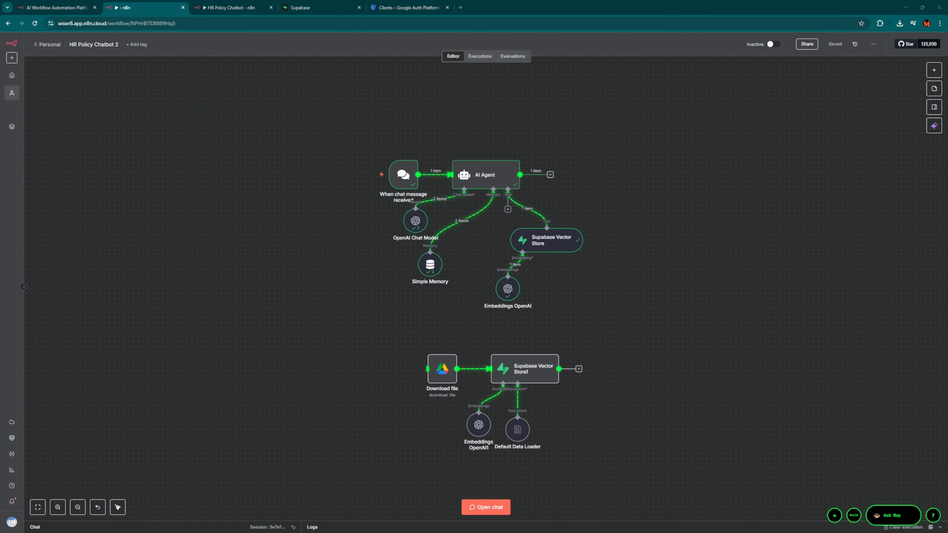